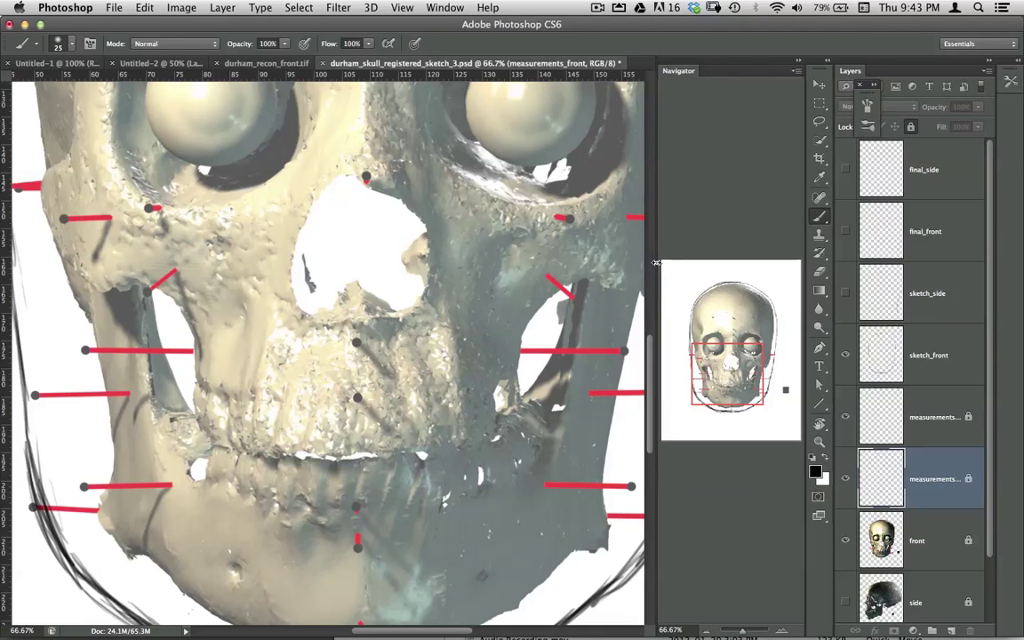
Step: Zoom the mouth area to 100% and hide the sketch_front layer
{"action": "scroll", "coordinate": [430, 326], "scroll_direction": "down", "scroll_amount": 1}
{"action": "scroll", "coordinate": [430, 325], "scroll_direction": "down", "scroll_amount": 5}
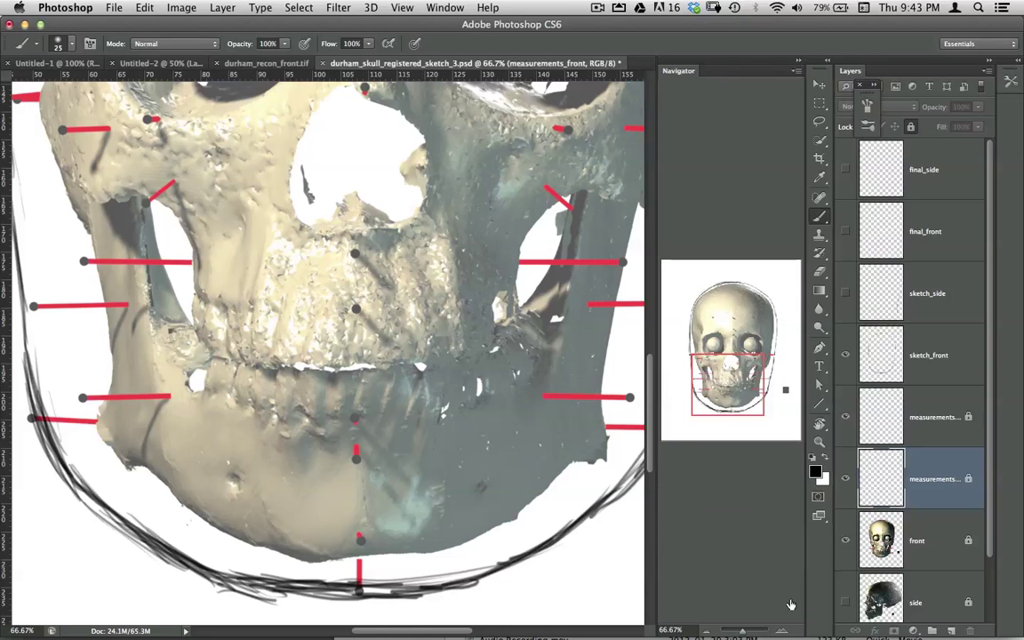
{"action": "left_click", "coordinate": [782, 631]}
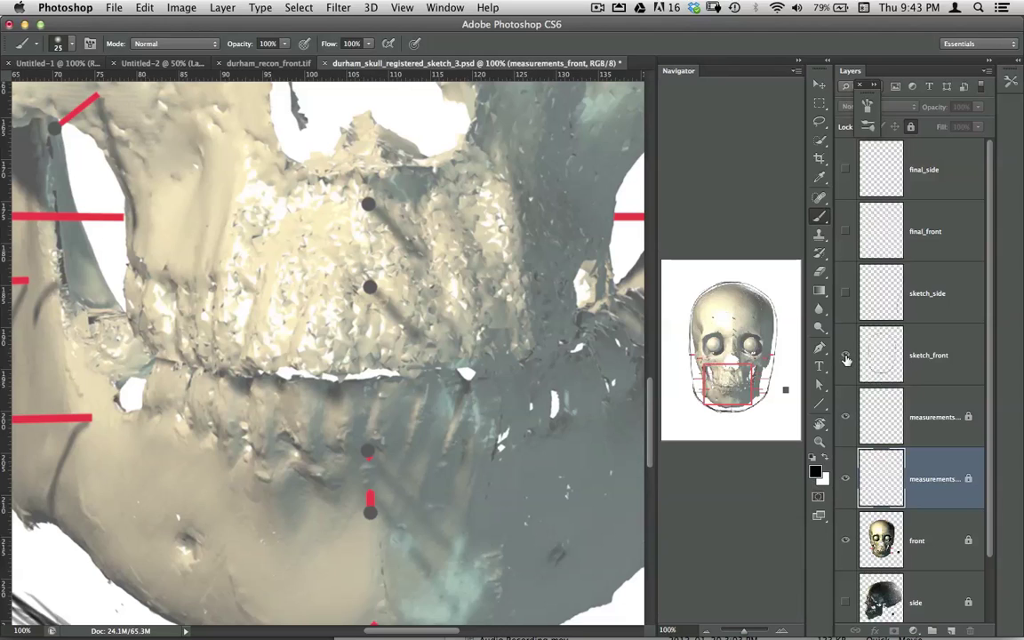
{"action": "left_click", "coordinate": [845, 356]}
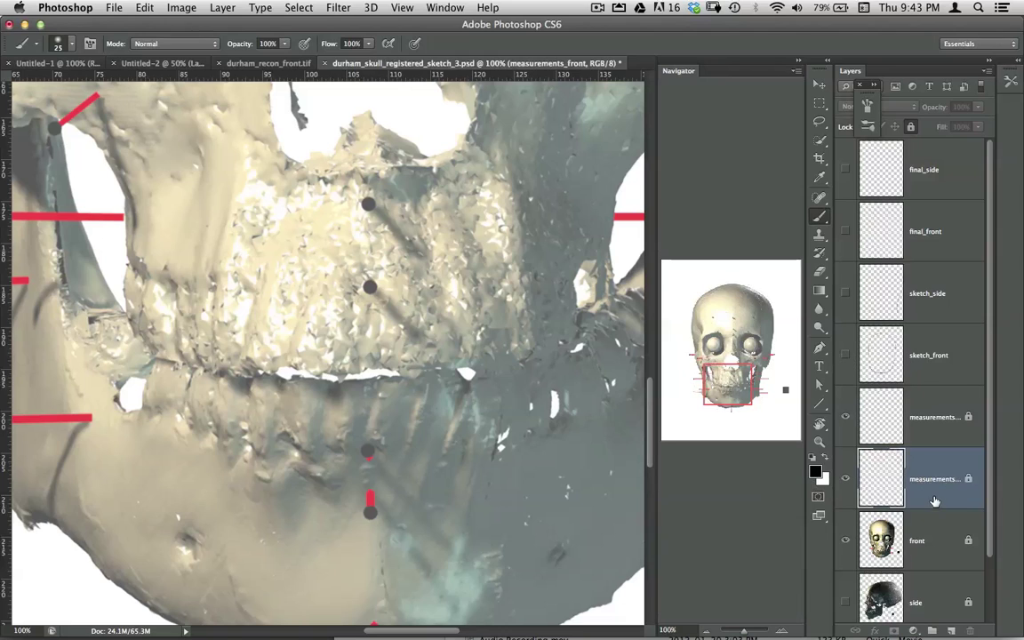
Step: Unlock measurements_front and drag a horizontal guide down to the bite line
{"action": "left_click", "coordinate": [910, 127]}
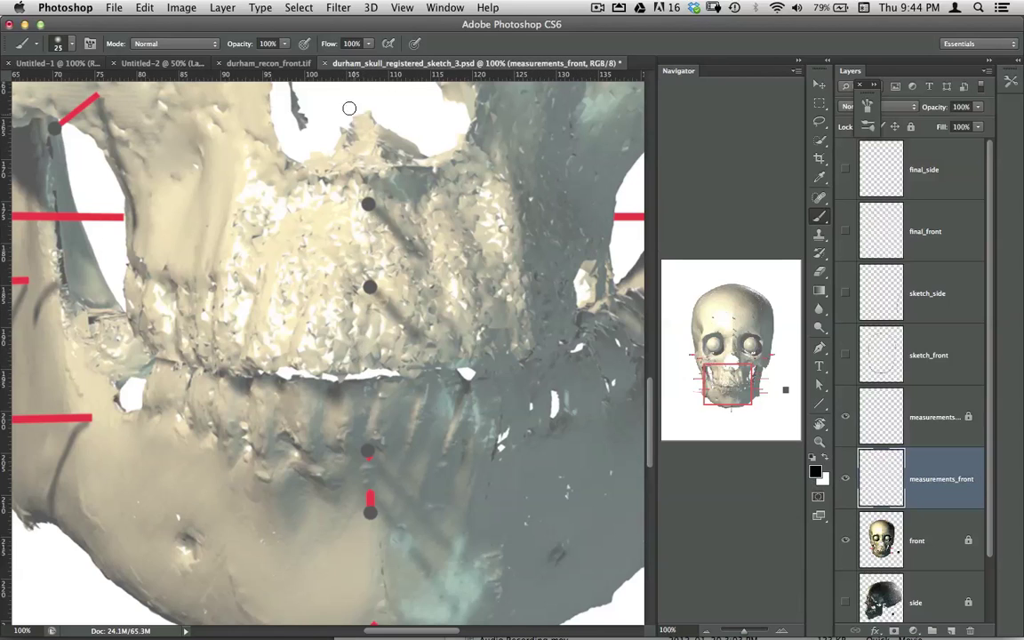
{"action": "left_click_drag", "start_coordinate": [353, 82], "coordinate": [447, 375]}
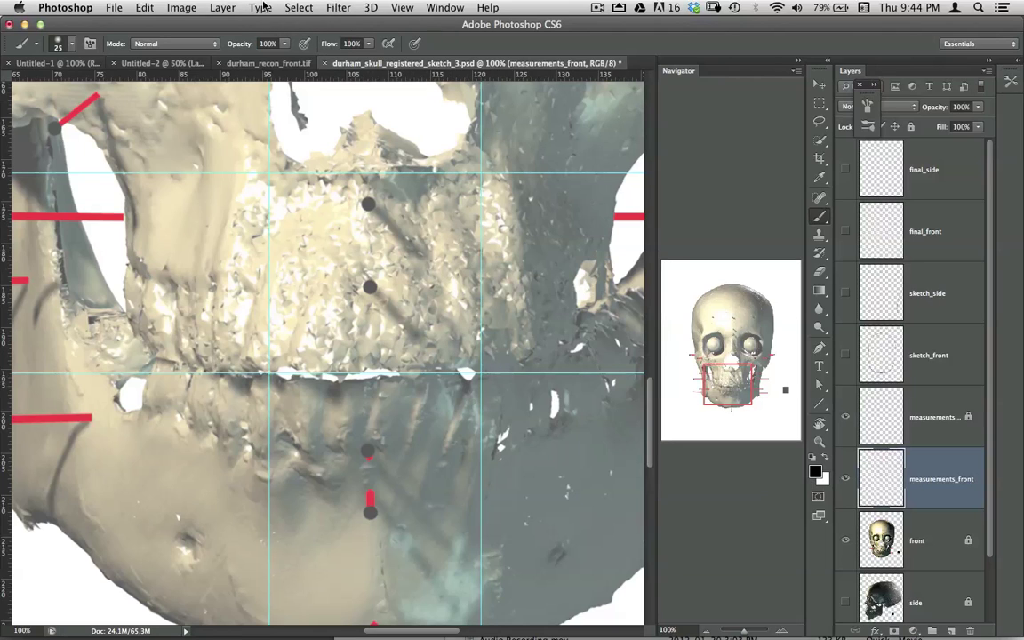
Step: Clear all guides and place a new horizontal guide where the teeth meet
{"action": "left_click", "coordinate": [402, 8]}
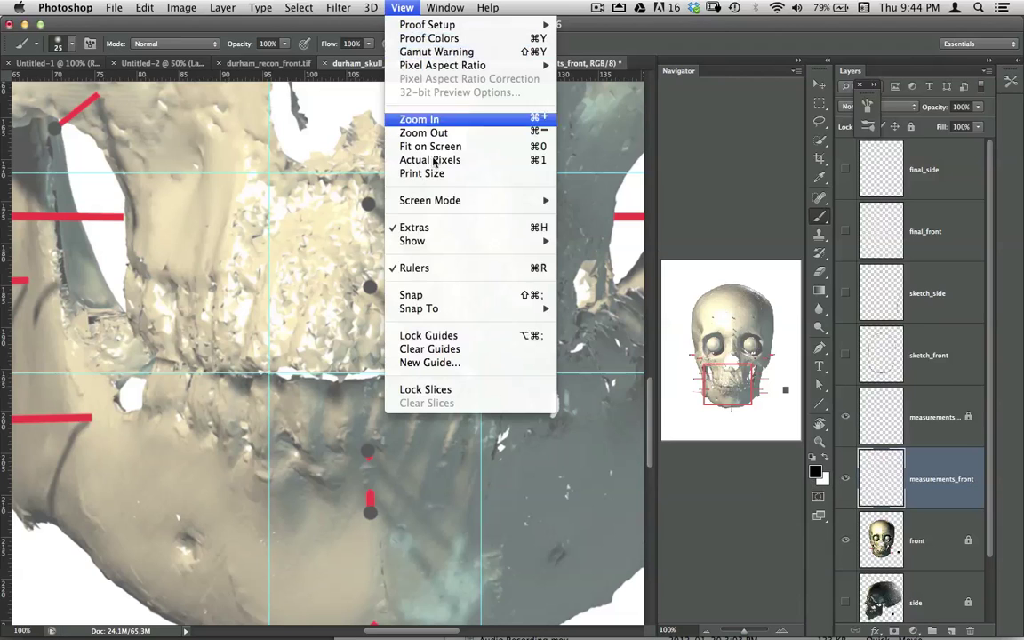
{"action": "left_click", "coordinate": [453, 352]}
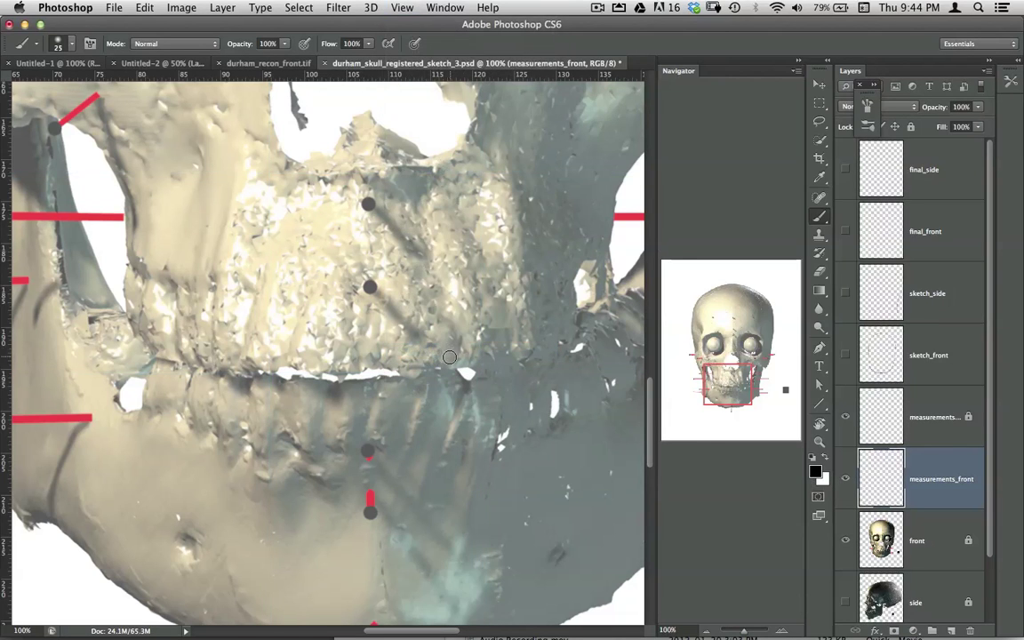
{"action": "mouse_move", "coordinate": [378, 78]}
{"action": "left_mouse_down"}
{"action": "mouse_move", "coordinate": [391, 132]}
{"action": "mouse_move", "coordinate": [381, 287]}
{"action": "mouse_move", "coordinate": [405, 375]}
{"action": "left_mouse_up"}
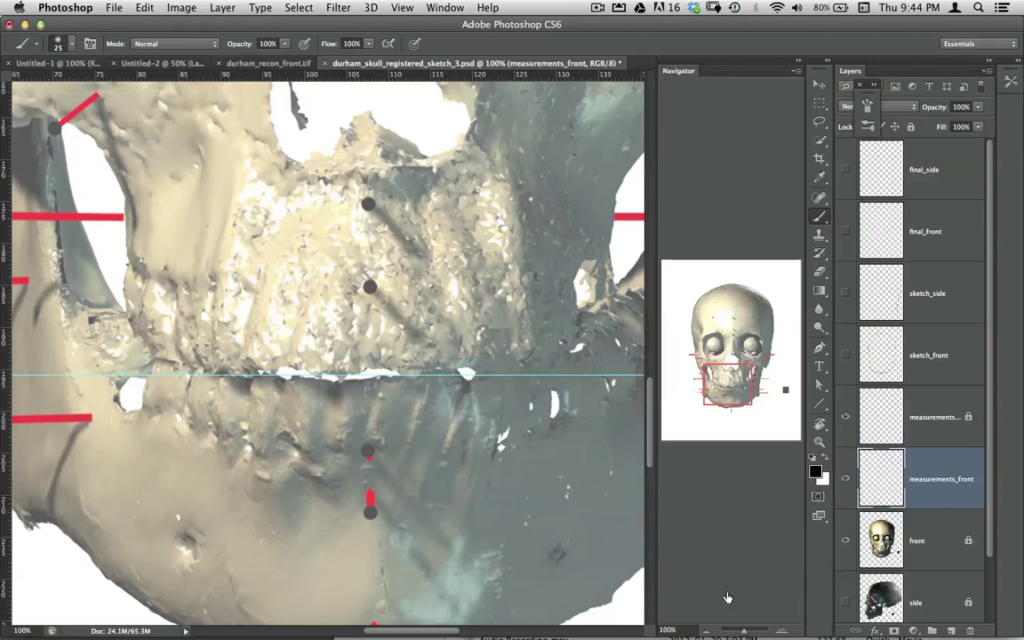
Step: At 200% zoom, add a second horizontal guide just above it, then return to 100%
{"action": "left_click", "coordinate": [783, 630]}
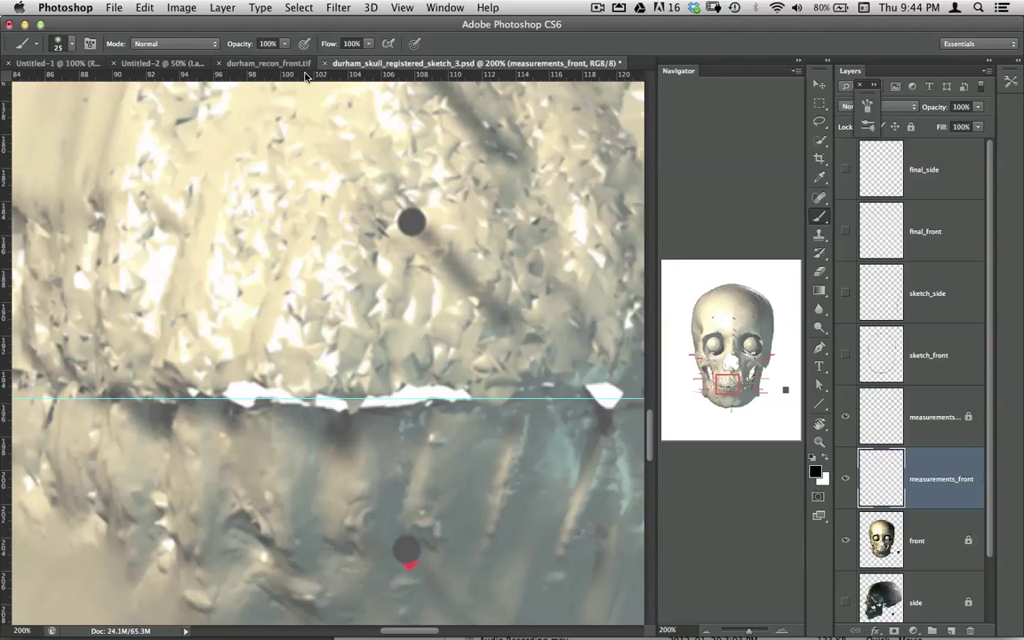
{"action": "left_click_drag", "start_coordinate": [278, 75], "coordinate": [286, 364]}
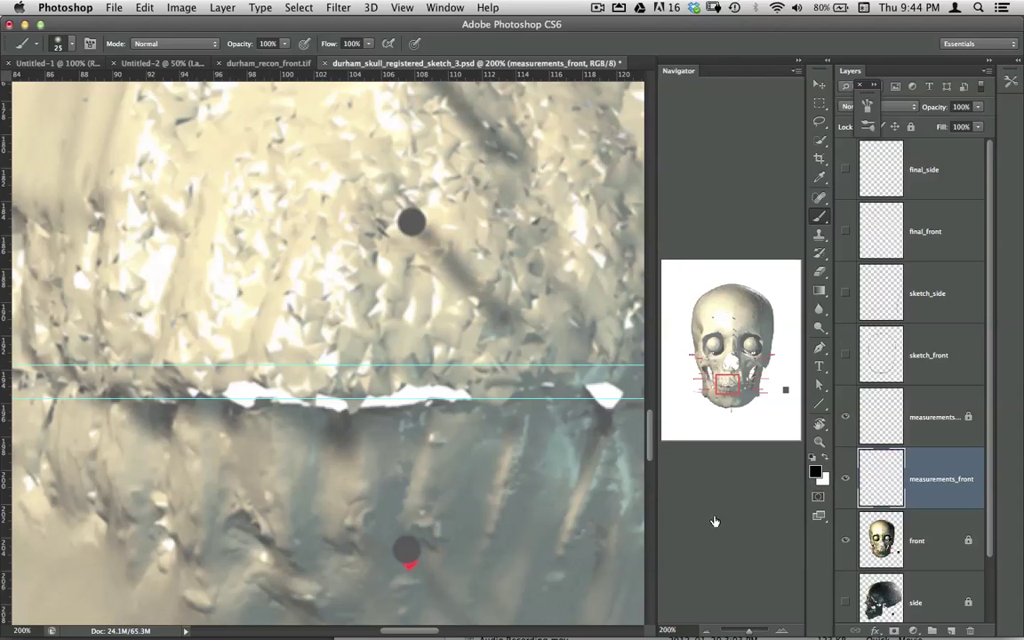
{"action": "left_click", "coordinate": [707, 629]}
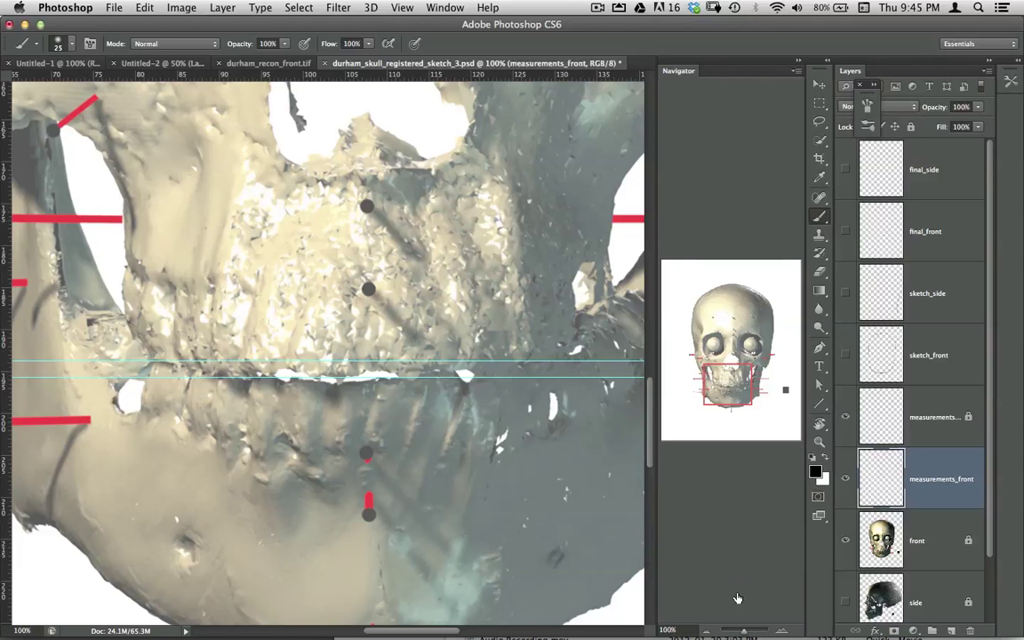
Step: At 200% zoom, drag a vertical guide to X 93.2 mm at the mouth's left, then zoom out to 66.67%
{"action": "left_click", "coordinate": [781, 628]}
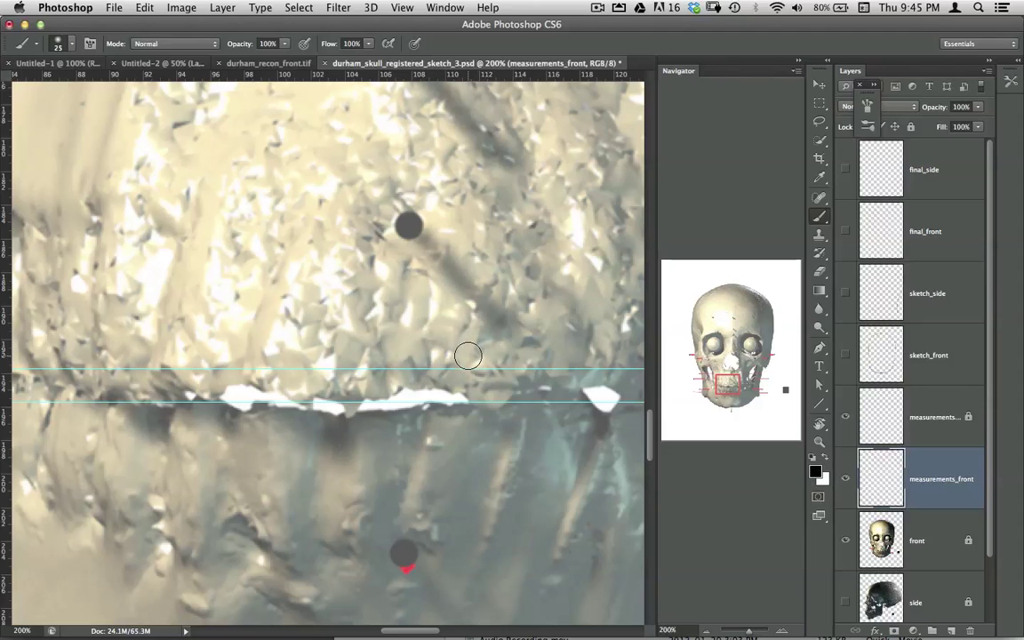
{"action": "mouse_move", "coordinate": [469, 350]}
{"action": "left_mouse_down"}
{"action": "mouse_move", "coordinate": [389, 255]}
{"action": "mouse_move", "coordinate": [398, 273]}
{"action": "mouse_move", "coordinate": [457, 306]}
{"action": "mouse_move", "coordinate": [468, 309]}
{"action": "mouse_move", "coordinate": [478, 297]}
{"action": "mouse_move", "coordinate": [470, 292]}
{"action": "mouse_move", "coordinate": [522, 317]}
{"action": "left_mouse_up"}
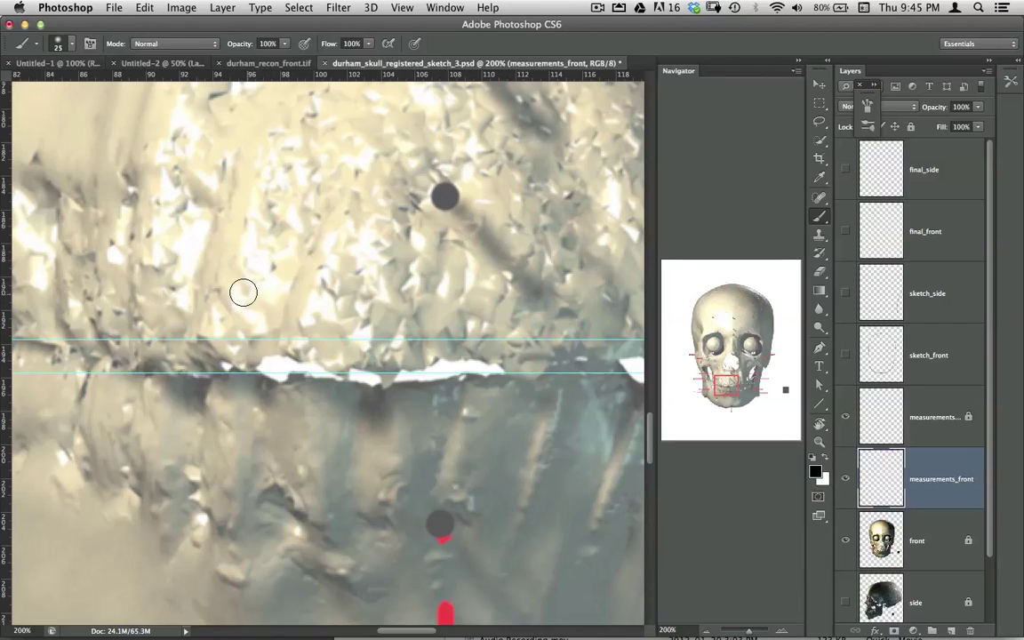
{"action": "left_click_drag", "start_coordinate": [7, 322], "coordinate": [197, 347]}
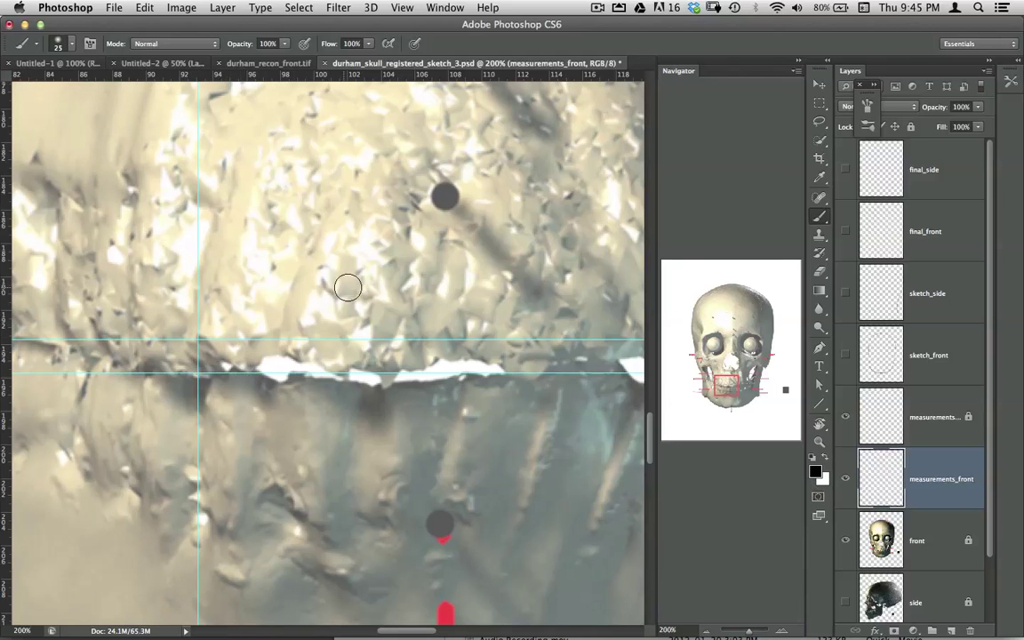
{"action": "left_click_drag", "start_coordinate": [364, 271], "coordinate": [220, 285]}
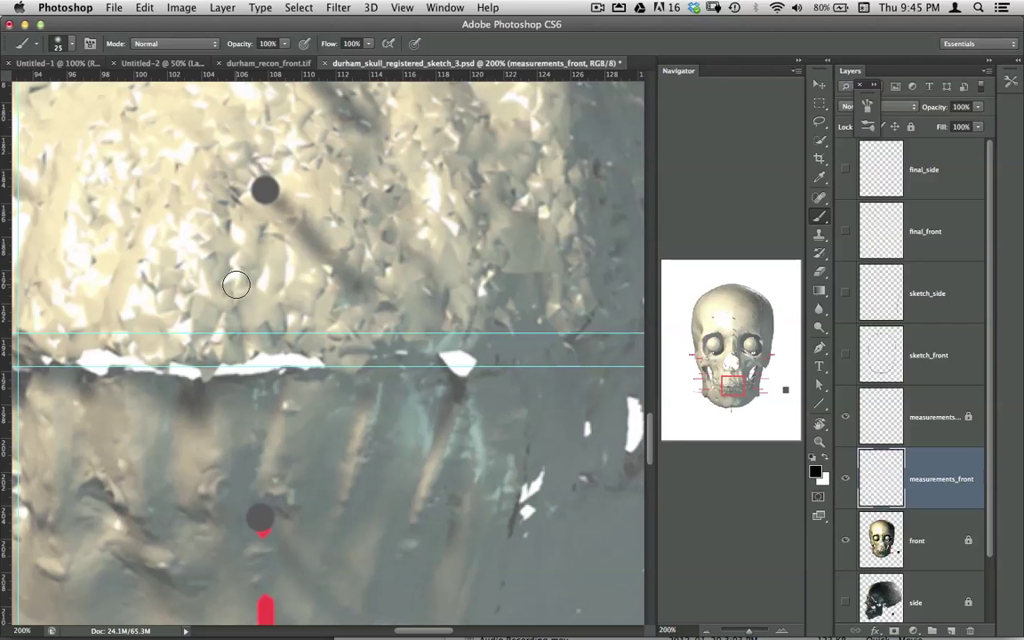
{"action": "left_click", "coordinate": [706, 630]}
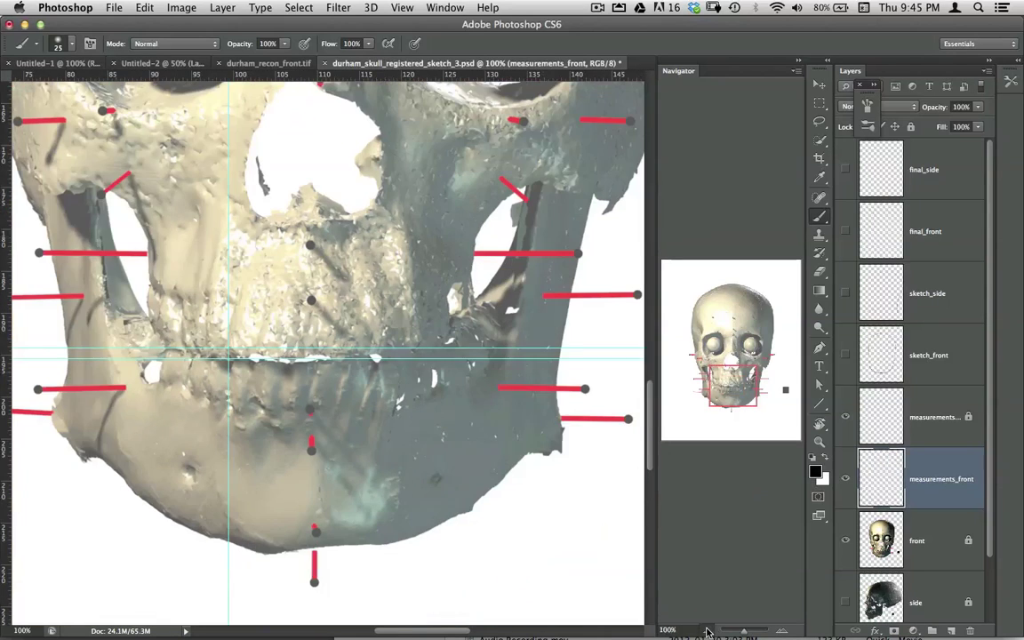
{"action": "left_click", "coordinate": [707, 631]}
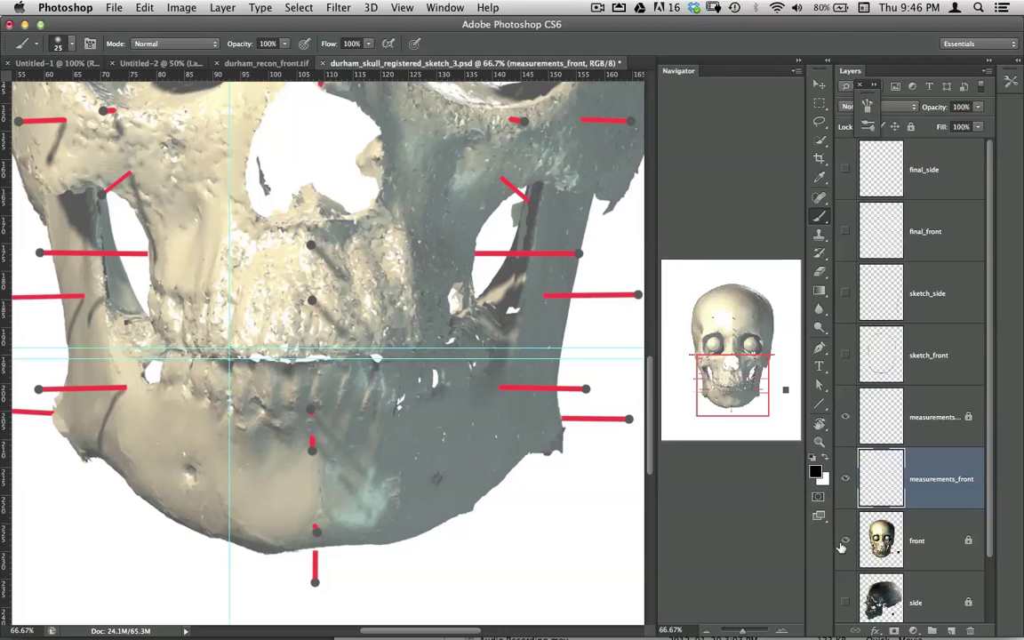
Step: Hide the front skull and show the side skull to check its jaw against the guides
{"action": "left_click_drag", "start_coordinate": [845, 540], "coordinate": [847, 579]}
{"action": "left_click", "coordinate": [843, 605]}
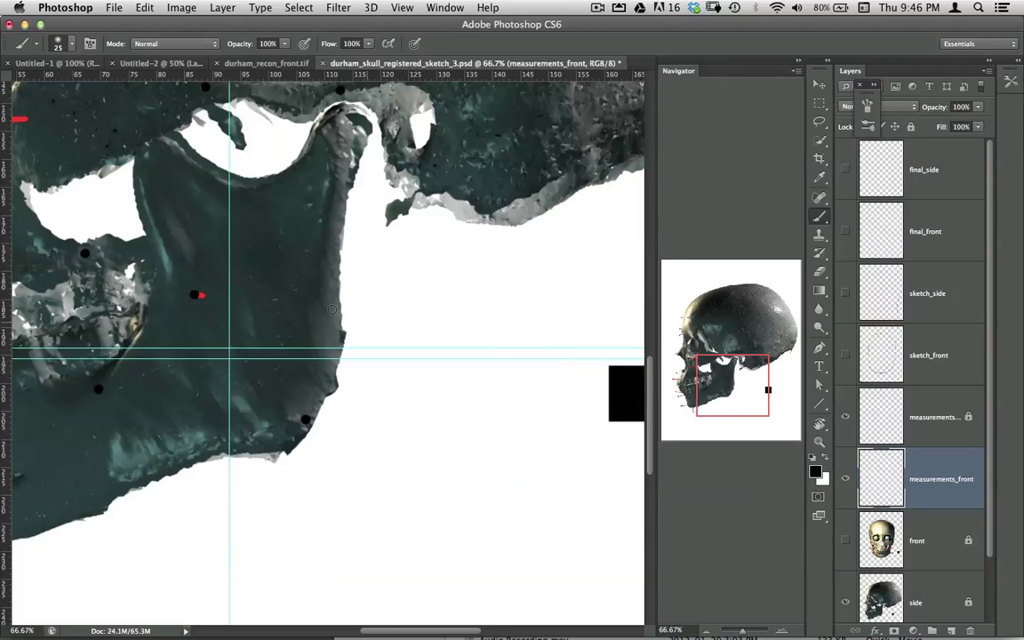
{"action": "left_click_drag", "start_coordinate": [302, 293], "coordinate": [513, 305]}
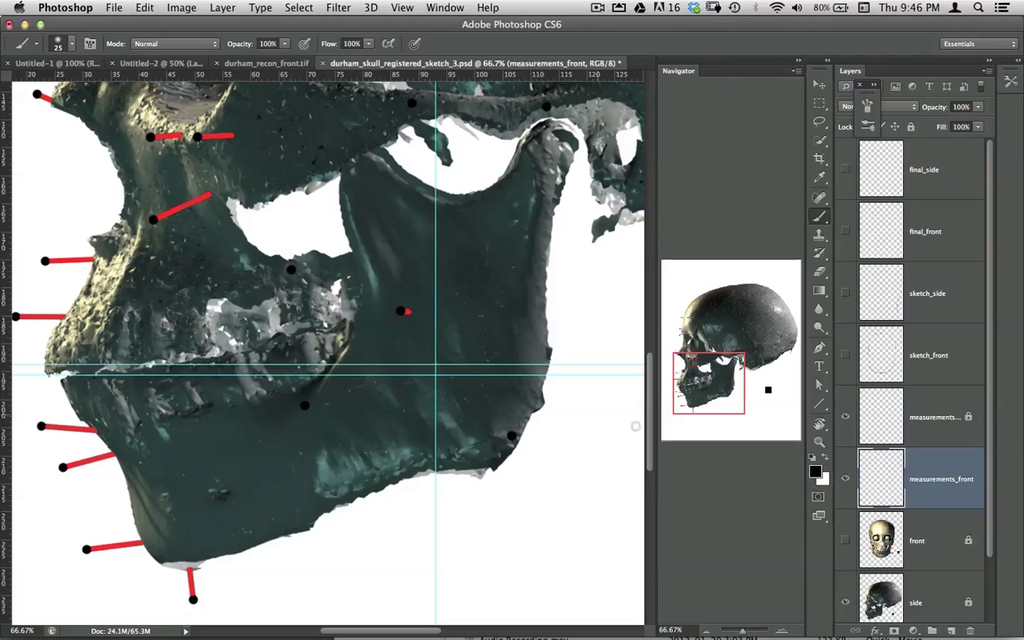
Step: Show the front skull again, hiding measurements_front and the side skull layer
{"action": "left_click", "coordinate": [845, 541]}
{"action": "left_click", "coordinate": [845, 479]}
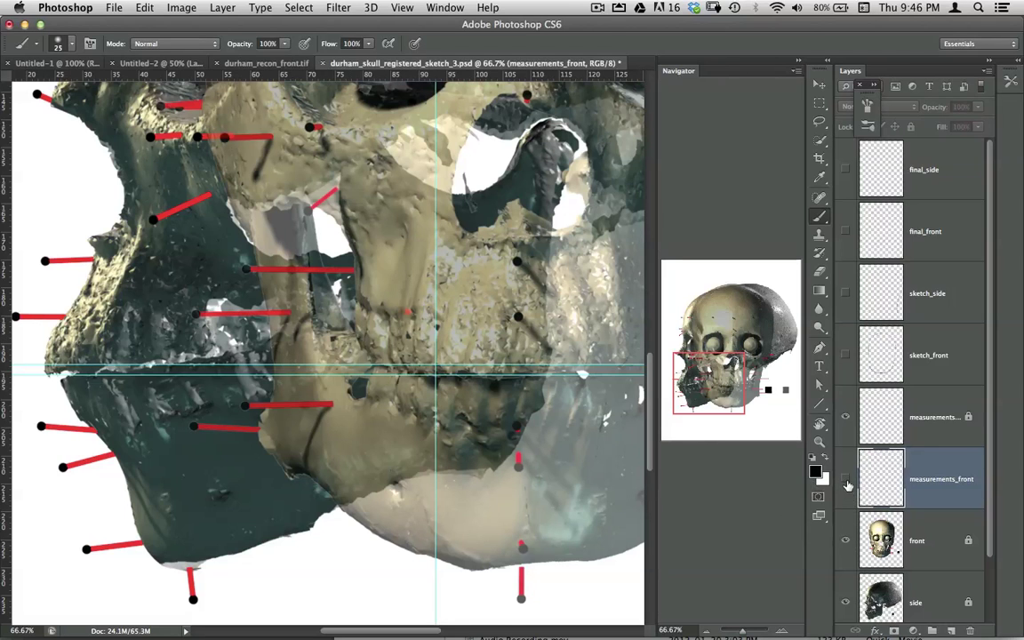
{"action": "left_click", "coordinate": [845, 604]}
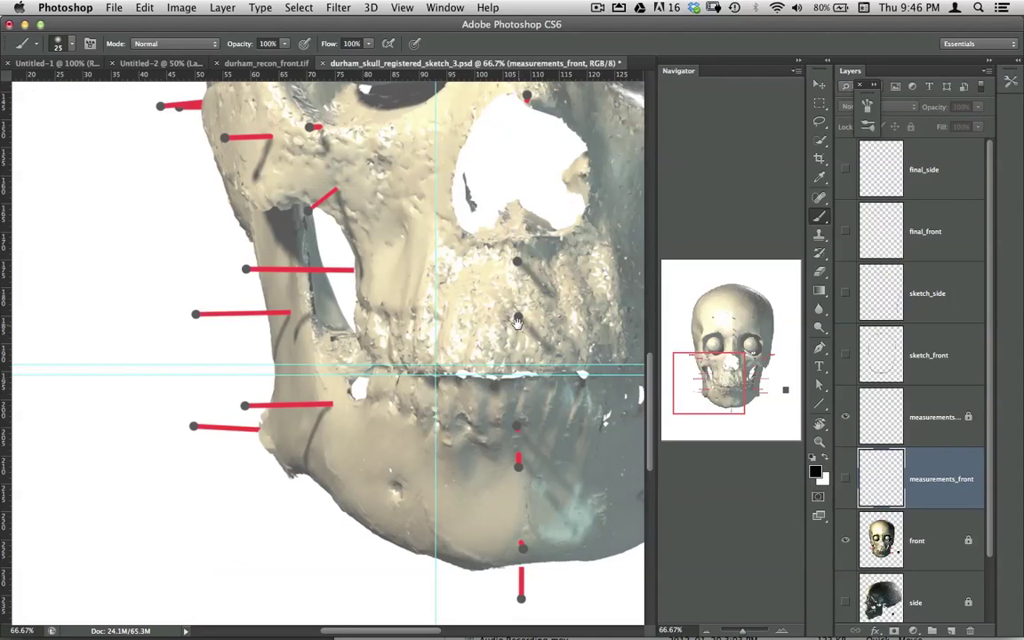
{"action": "left_click_drag", "start_coordinate": [512, 322], "coordinate": [345, 318]}
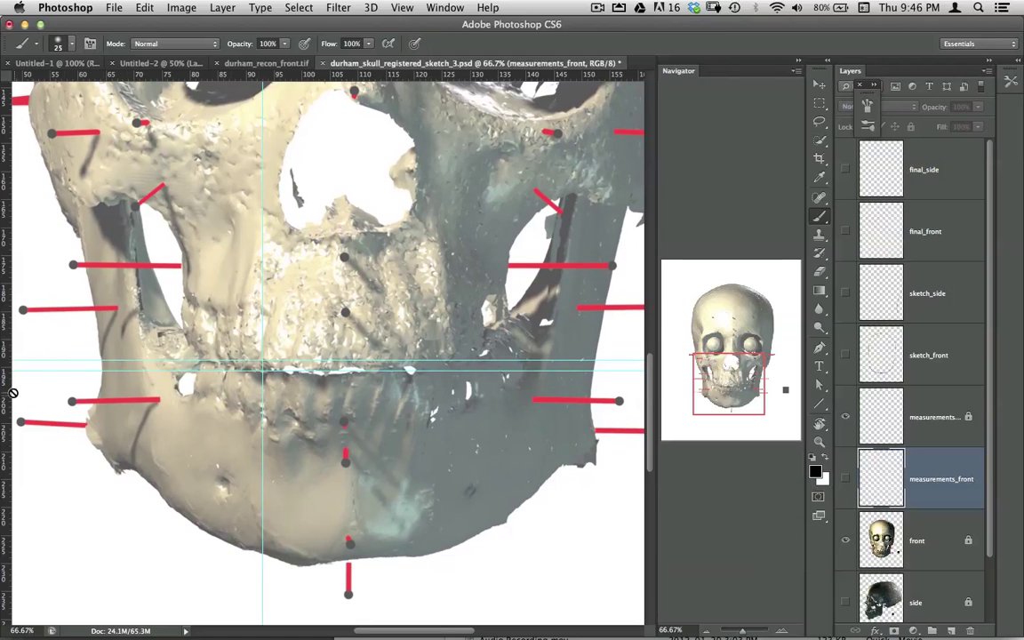
Step: Add a vertical guide on the mouth's right side near 125.6 mm and zoom to 200%
{"action": "left_click_drag", "start_coordinate": [9, 397], "coordinate": [465, 401]}
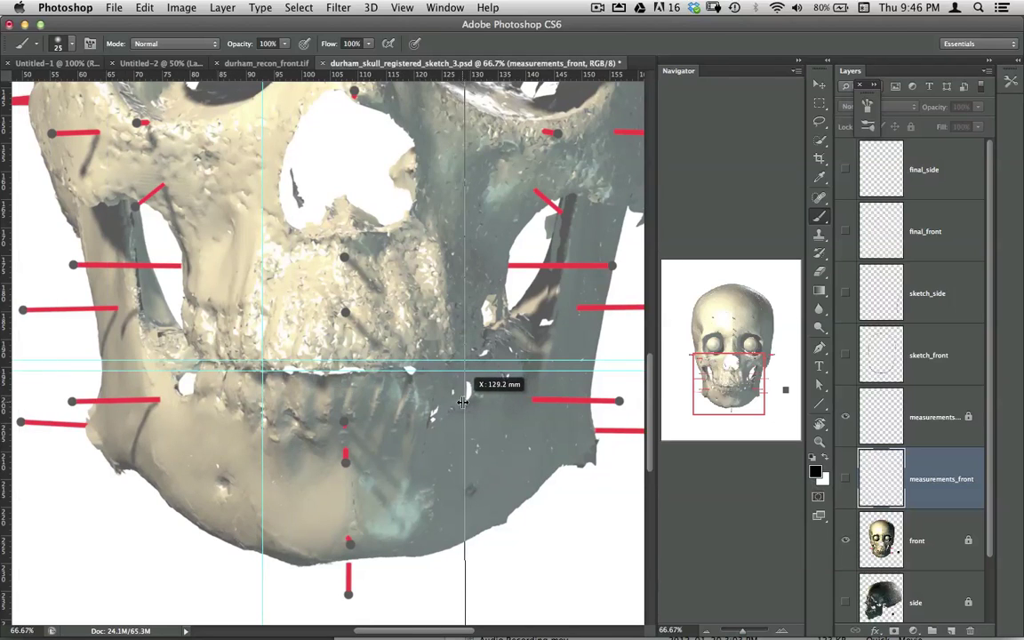
{"action": "left_click_drag", "start_coordinate": [463, 402], "coordinate": [441, 400]}
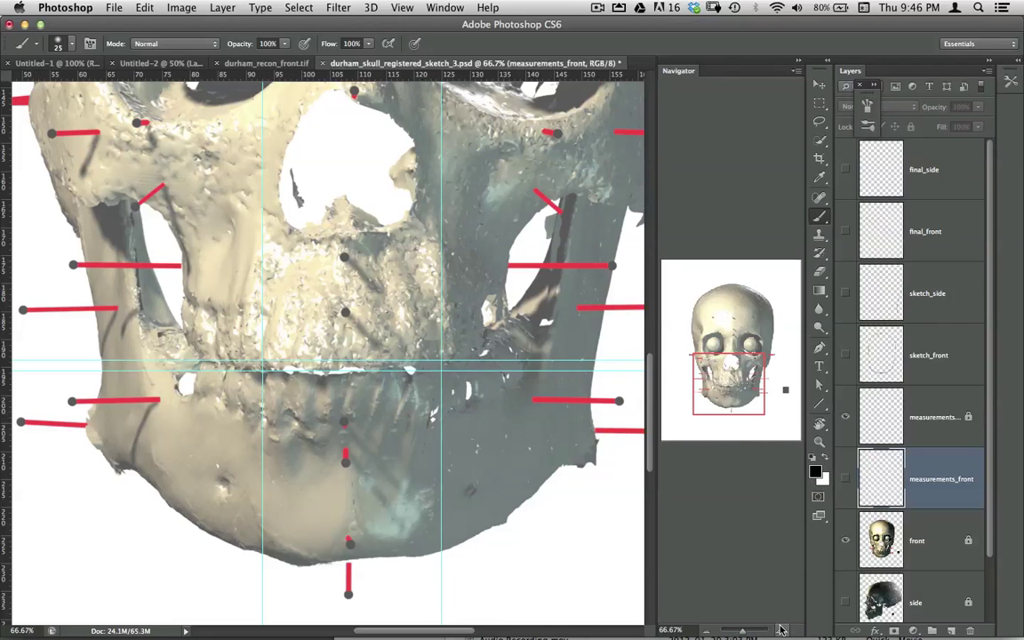
{"action": "key", "text": "super+equal"}
{"action": "key", "text": "super+equal"}
{"action": "left_click_drag", "start_coordinate": [517, 471], "coordinate": [366, 446]}
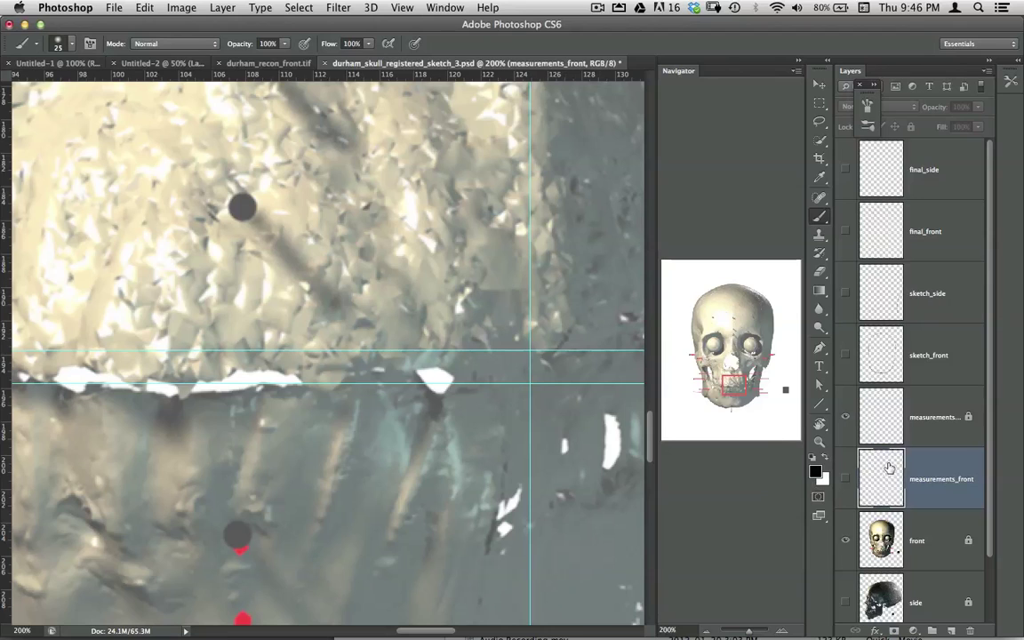
Step: With the Move tool, fine-tune the right vertical guide to about 123.8 mm at 66.7% zoom
{"action": "key", "text": "v"}
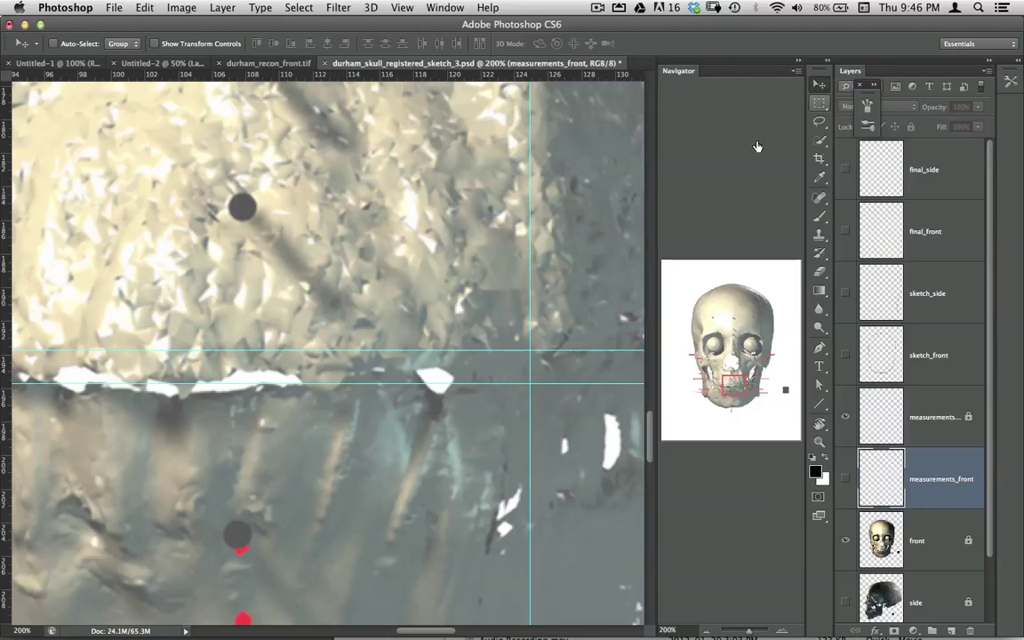
{"action": "mouse_move", "coordinate": [530, 321]}
{"action": "left_mouse_down"}
{"action": "mouse_move", "coordinate": [567, 321]}
{"action": "mouse_move", "coordinate": [532, 324]}
{"action": "left_mouse_up"}
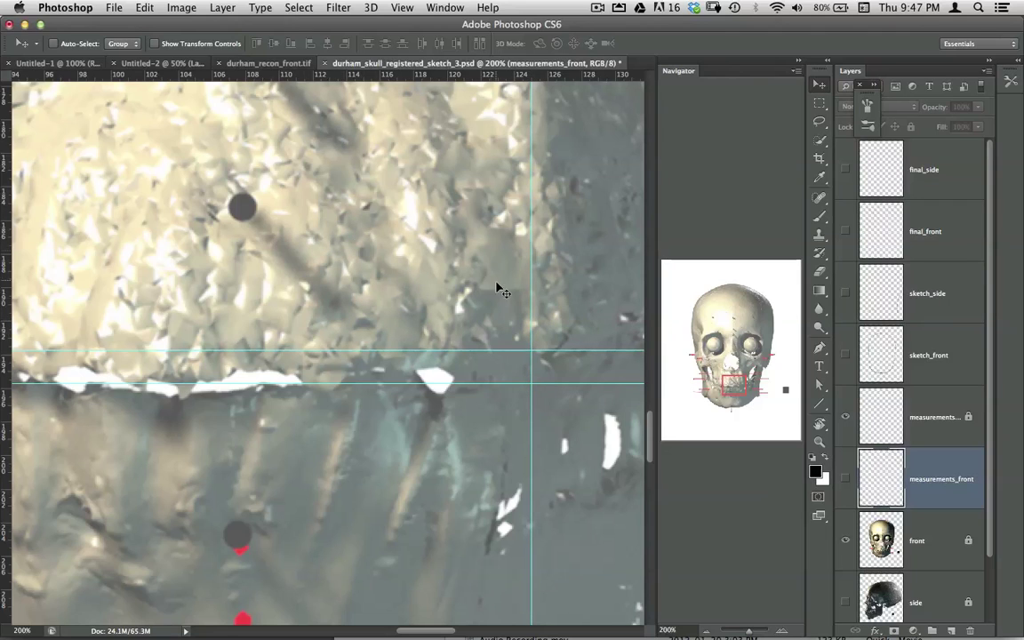
{"action": "left_click_drag", "start_coordinate": [533, 325], "coordinate": [545, 334]}
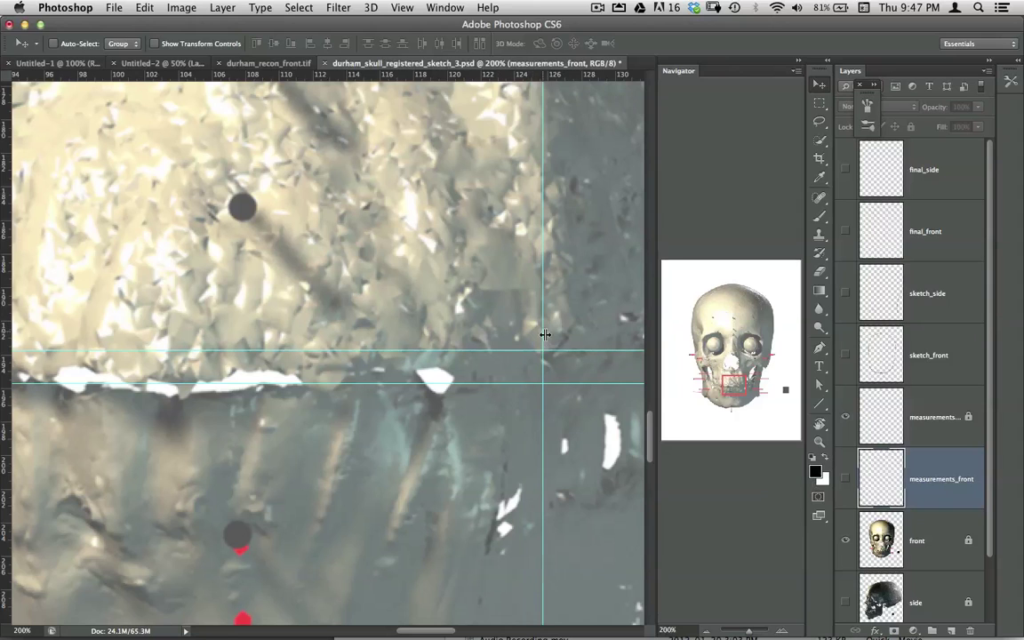
{"action": "left_click", "coordinate": [710, 628]}
{"action": "left_click", "coordinate": [710, 628]}
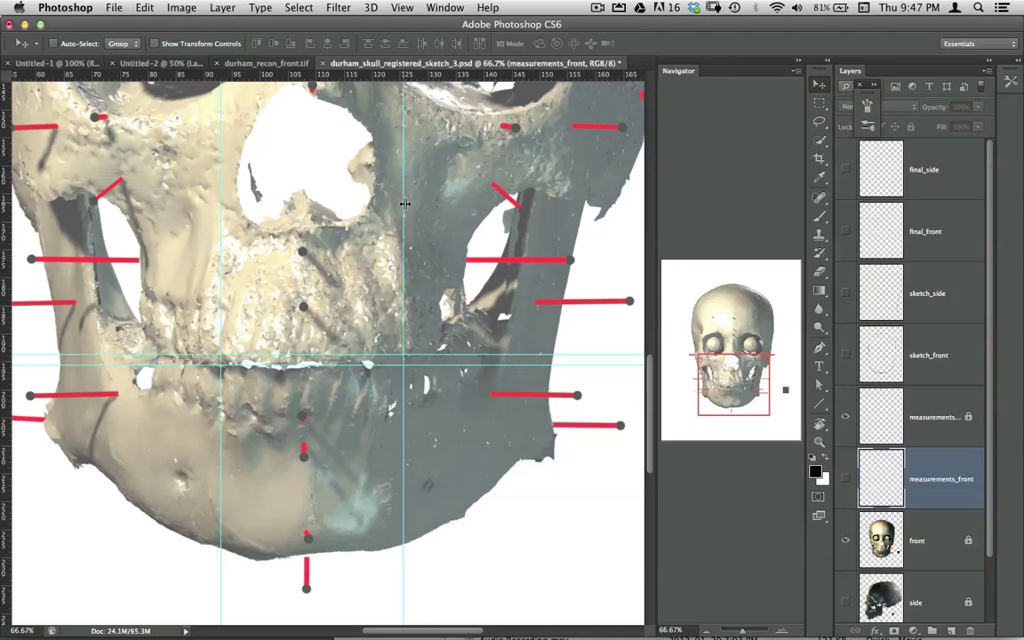
{"action": "left_click_drag", "start_coordinate": [402, 207], "coordinate": [392, 207]}
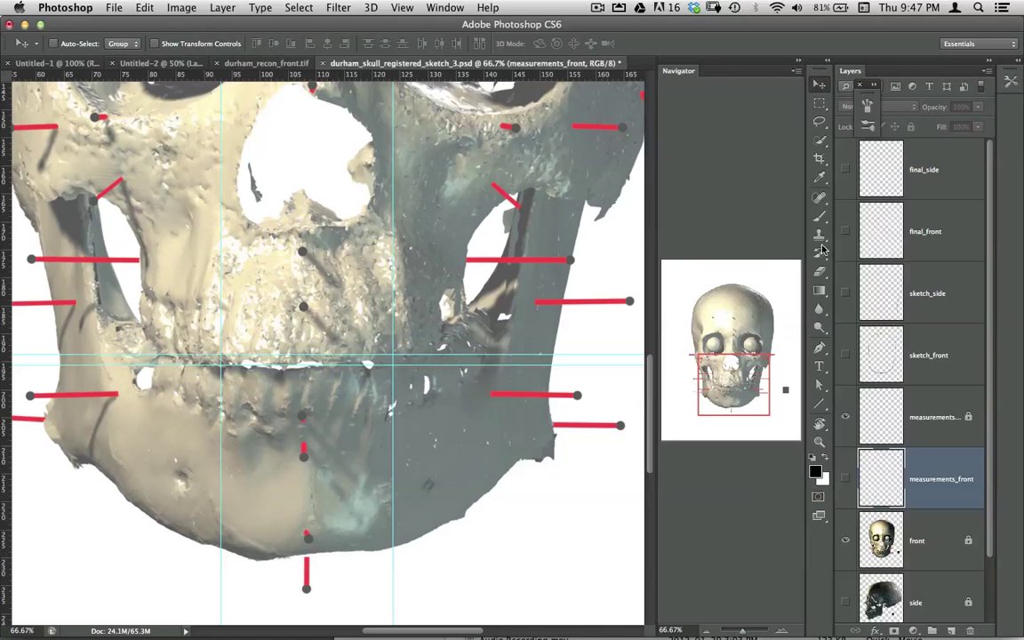
Step: Select the Ruler Tool from the Eyedropper group and pan right to the grey reference square
{"action": "left_click", "coordinate": [819, 178]}
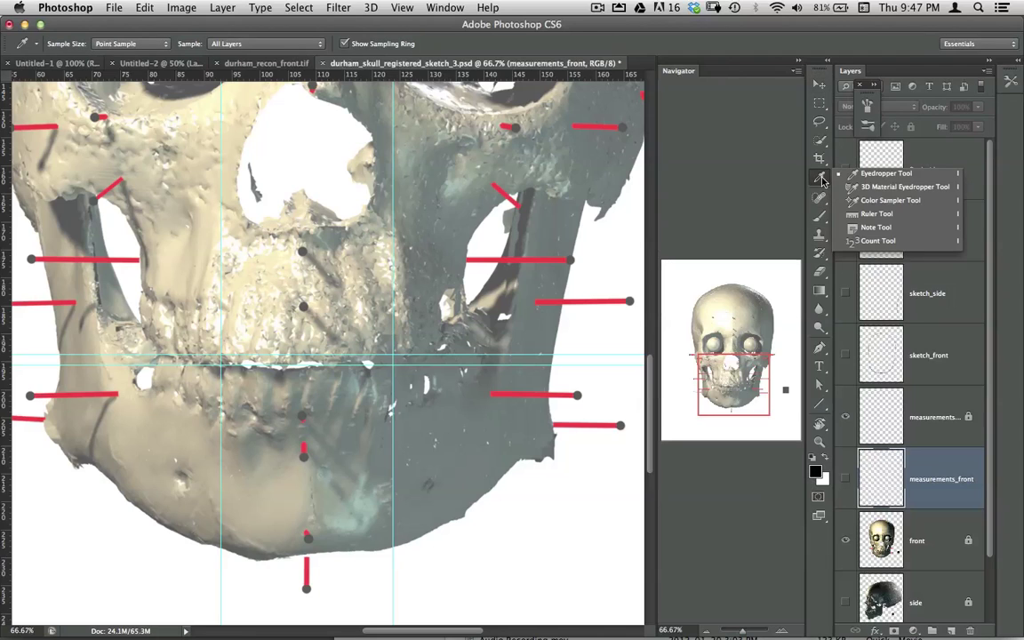
{"action": "left_click", "coordinate": [862, 214]}
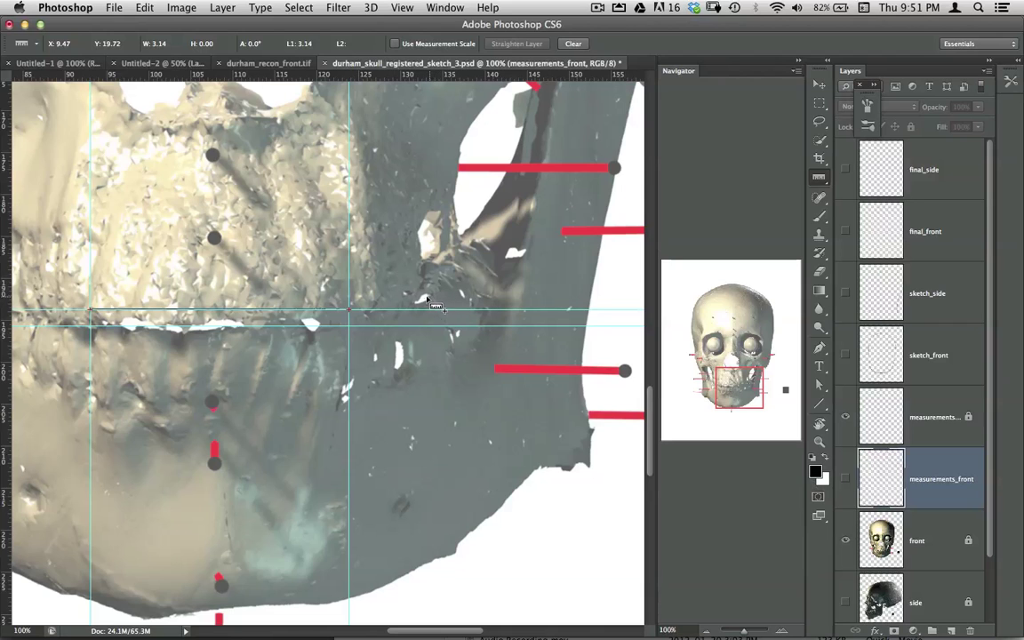
{"action": "left_click_drag", "start_coordinate": [436, 290], "coordinate": [387, 270]}
{"action": "scroll", "coordinate": [388, 269], "scroll_direction": "right", "scroll_amount": 10}
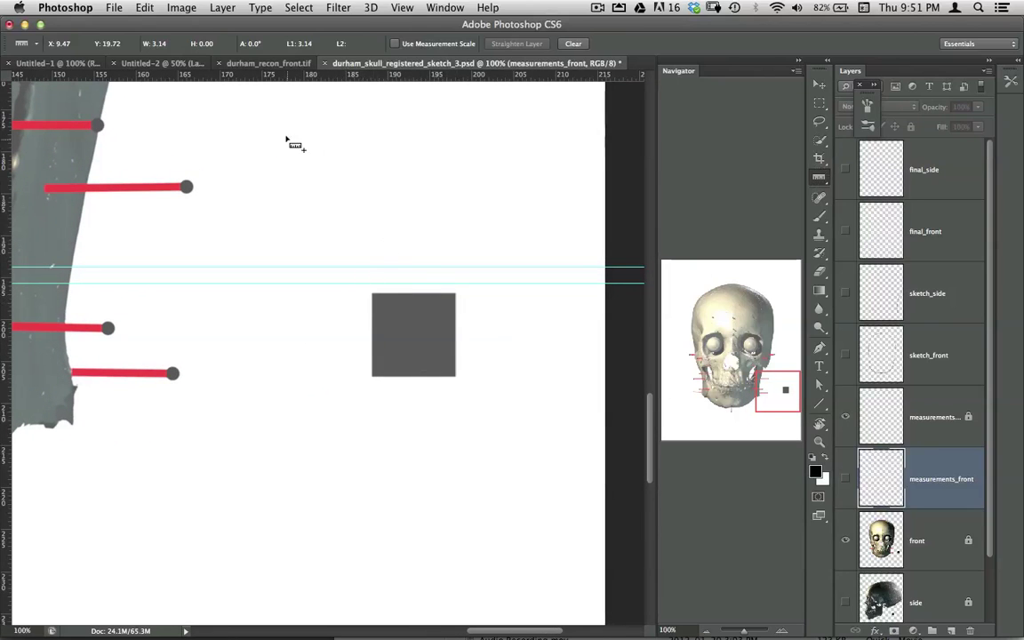
Step: Open Set Measurement Scale > Custom and enter logical length 1 with units 'pixels'
{"action": "left_click", "coordinate": [186, 13]}
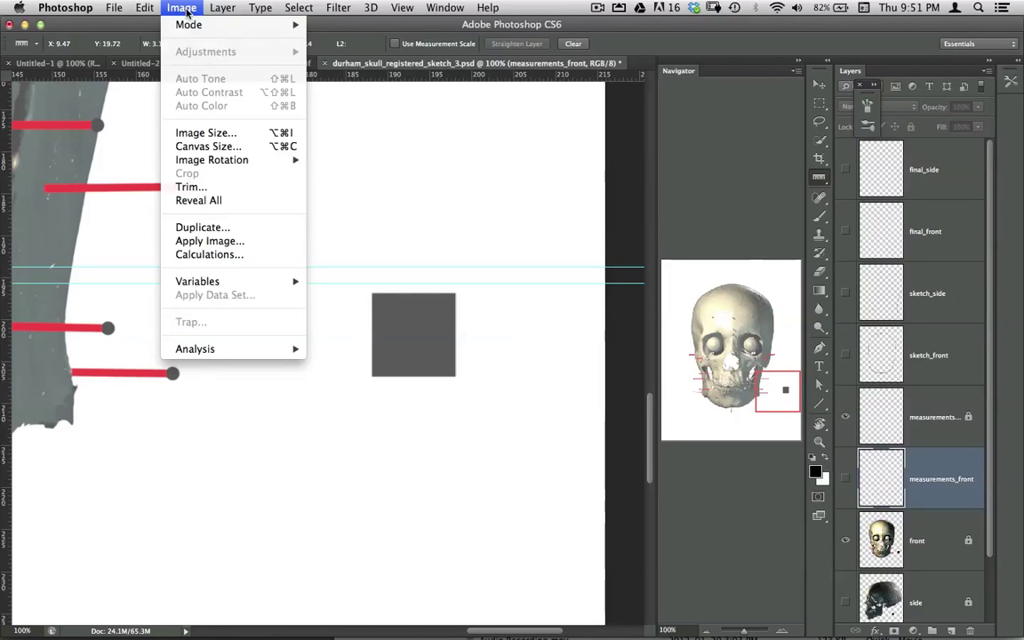
{"action": "mouse_move", "coordinate": [247, 349]}
{"action": "mouse_move", "coordinate": [352, 346]}
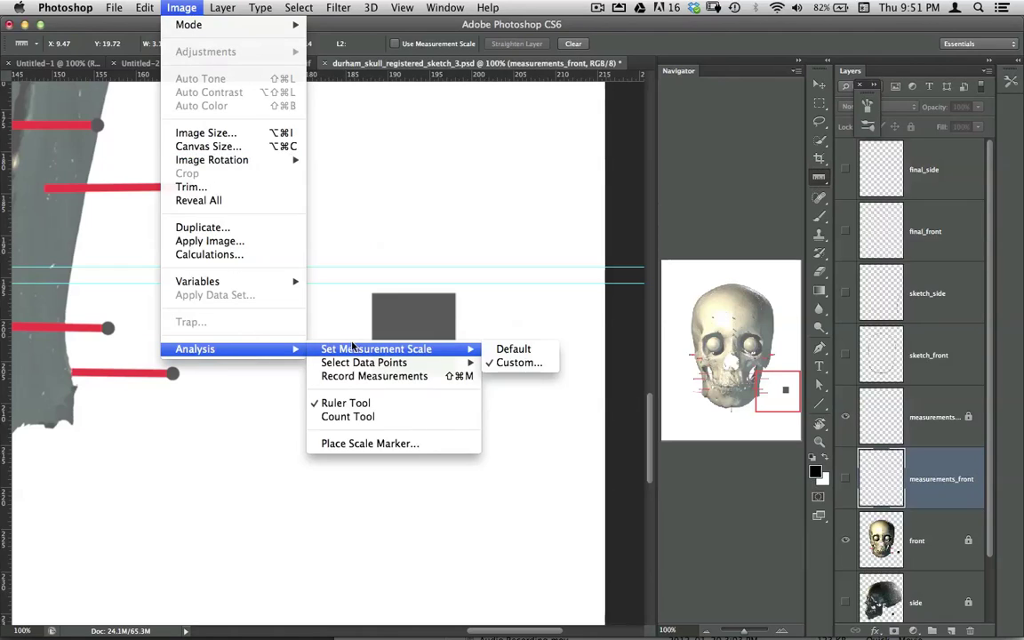
{"action": "left_click", "coordinate": [517, 362]}
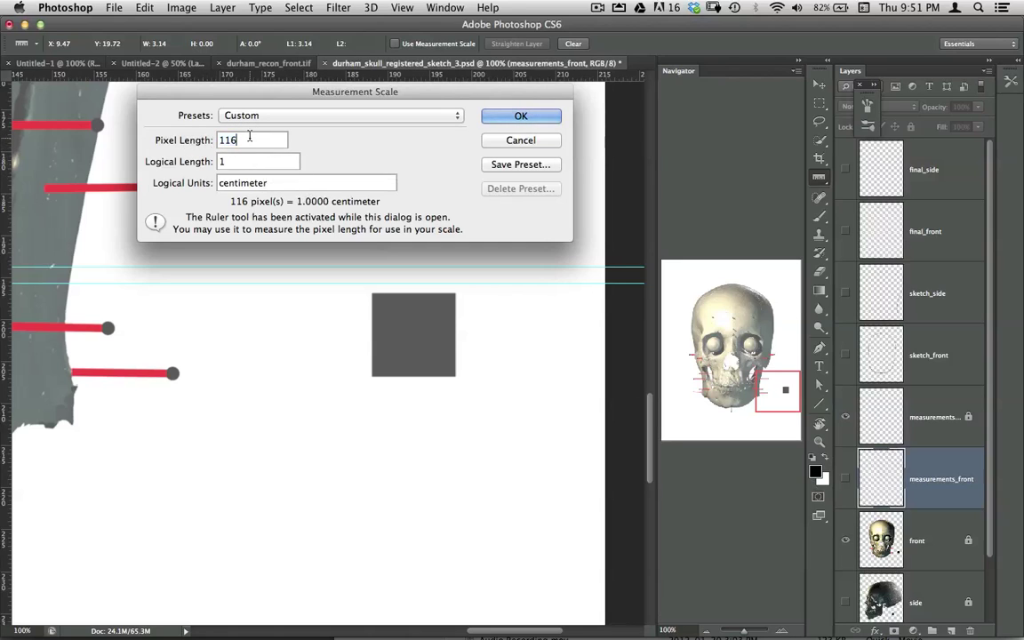
{"action": "type", "text": "1"}
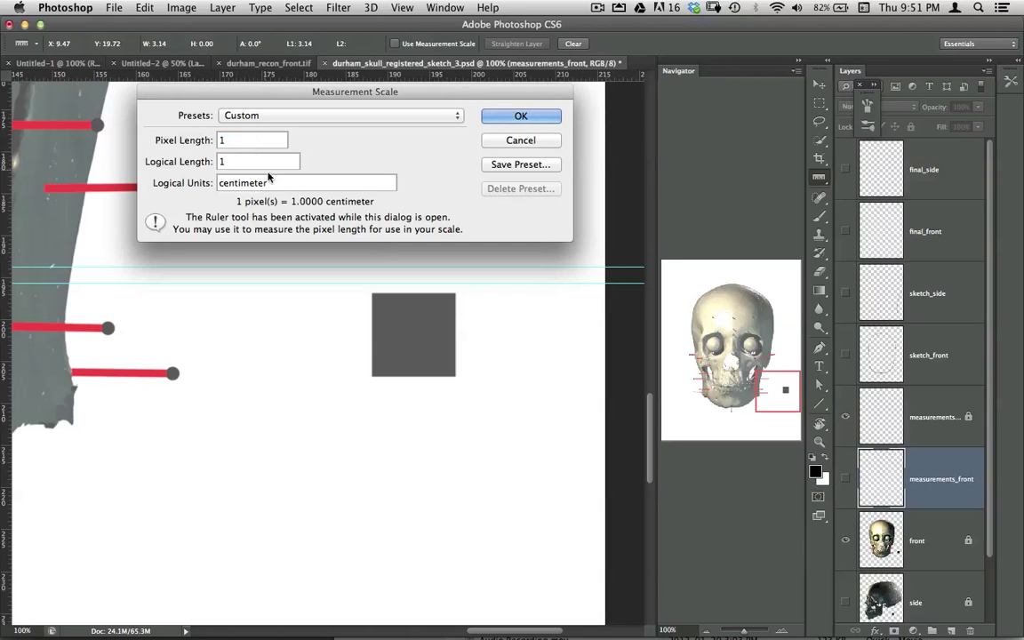
{"action": "key", "text": "Tab"}
{"action": "key", "text": "Tab"}
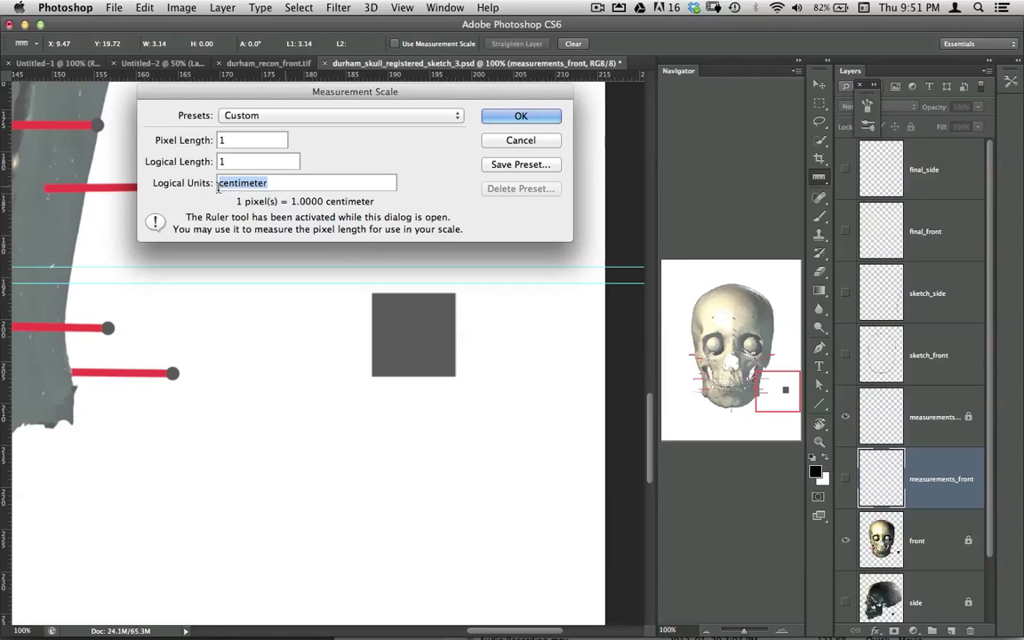
{"action": "type", "text": "pixela"}
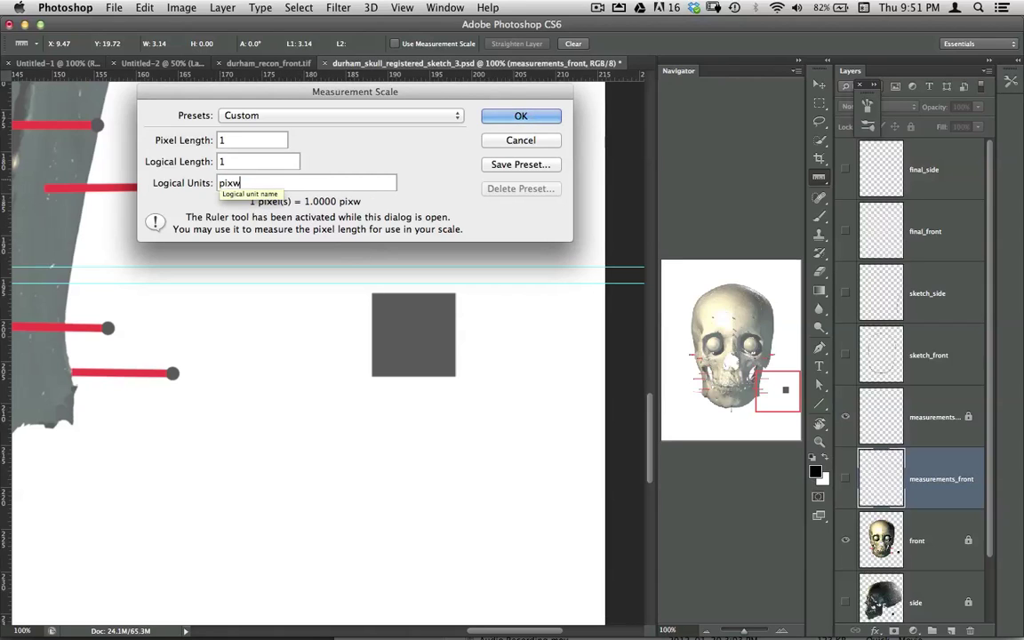
{"action": "key", "text": "BackSpace"}
{"action": "type", "text": "s"}
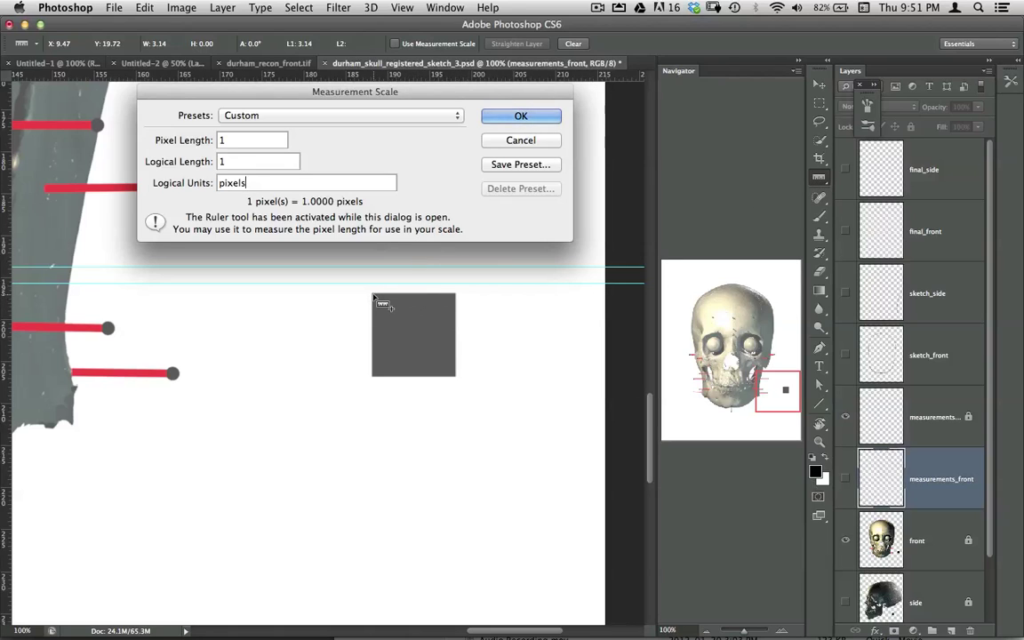
Step: Ruler-measure the grey square at 116 pixels, set units to centimeters, and confirm
{"action": "left_click_drag", "start_coordinate": [373, 294], "coordinate": [456, 313]}
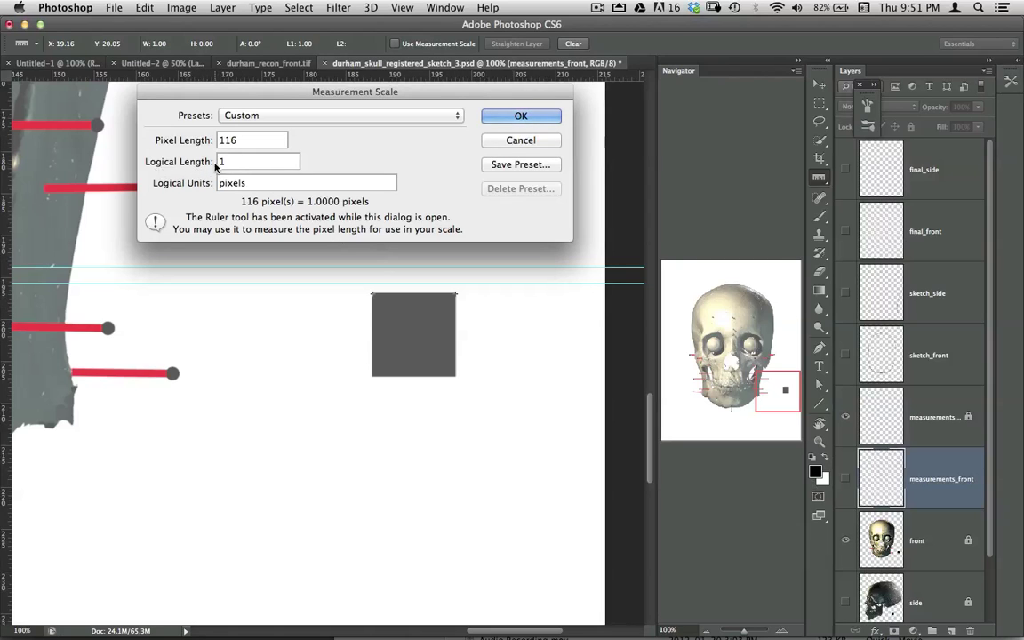
{"action": "key", "text": "Tab"}
{"action": "type", "text": "ce"}
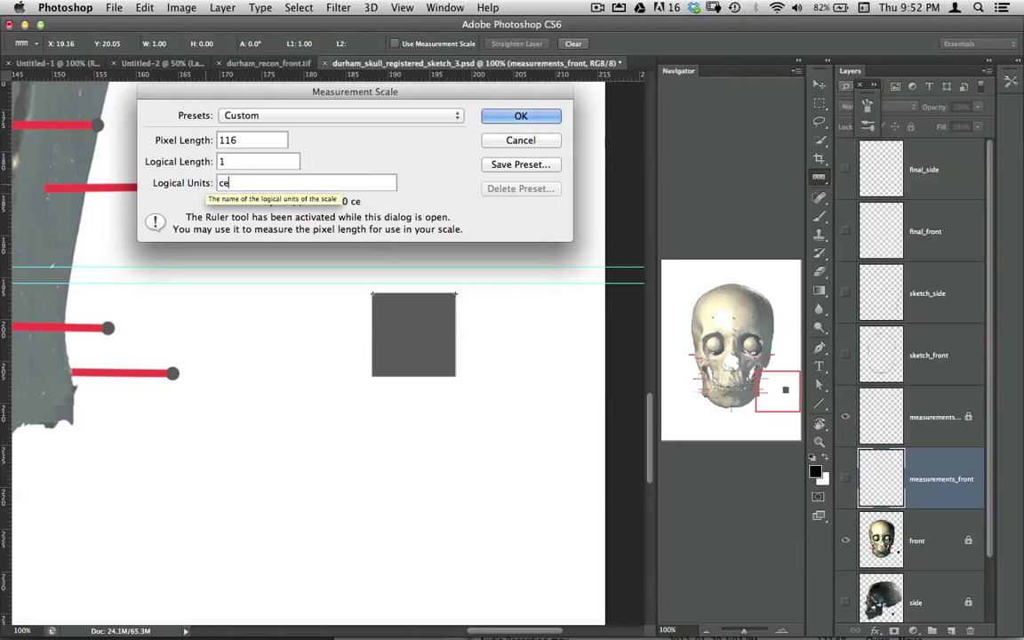
{"action": "type", "text": "ntimeters"}
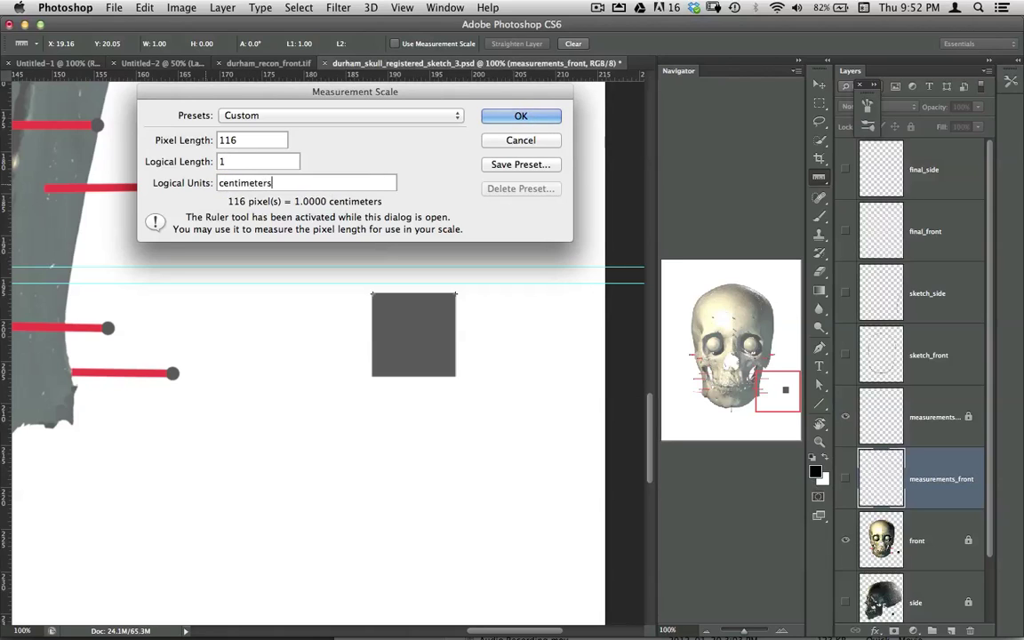
{"action": "left_click", "coordinate": [524, 115]}
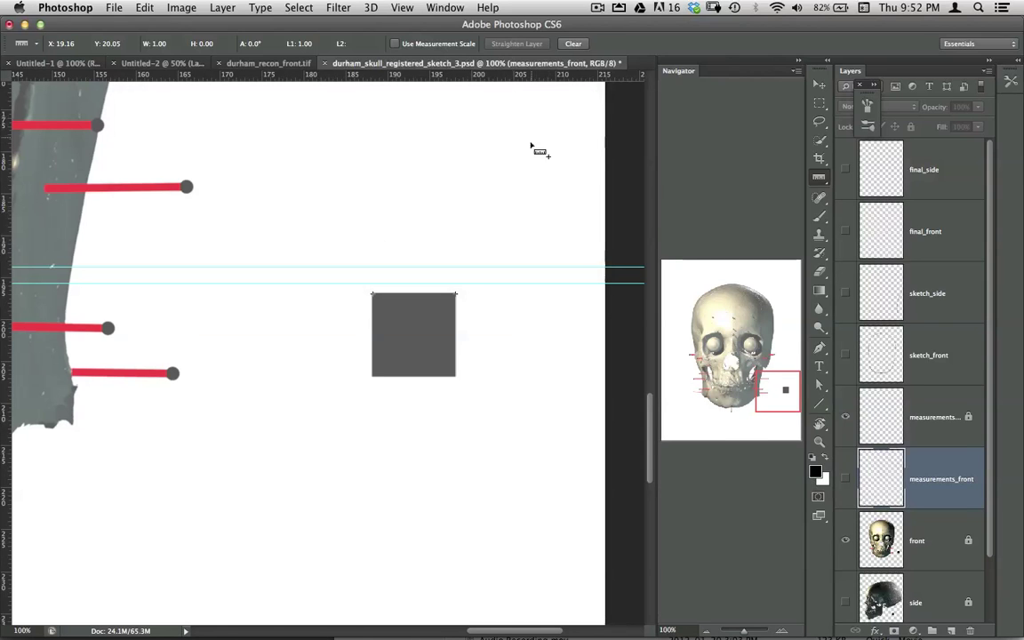
Step: Pan back to the jaw and ruler-measure 3.12 cm along the teeth guide between the vertical guides
{"action": "scroll", "coordinate": [349, 286], "scroll_direction": "left", "scroll_amount": 10}
{"action": "scroll", "coordinate": [349, 285], "scroll_direction": "up", "scroll_amount": 2}
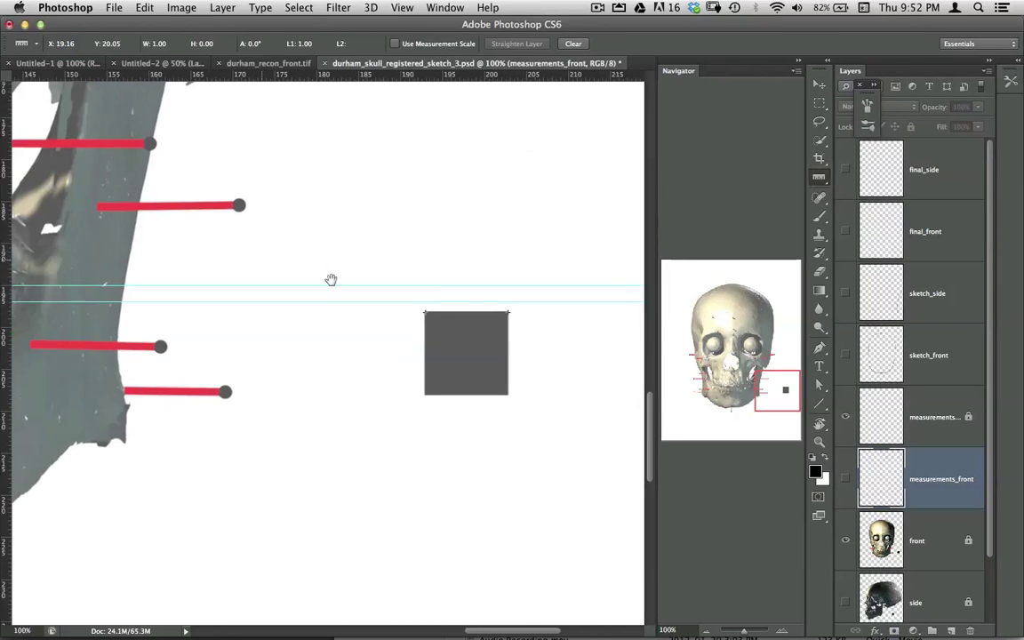
{"action": "scroll", "coordinate": [384, 270], "scroll_direction": "left", "scroll_amount": 6}
{"action": "scroll", "coordinate": [383, 269], "scroll_direction": "down", "scroll_amount": 1}
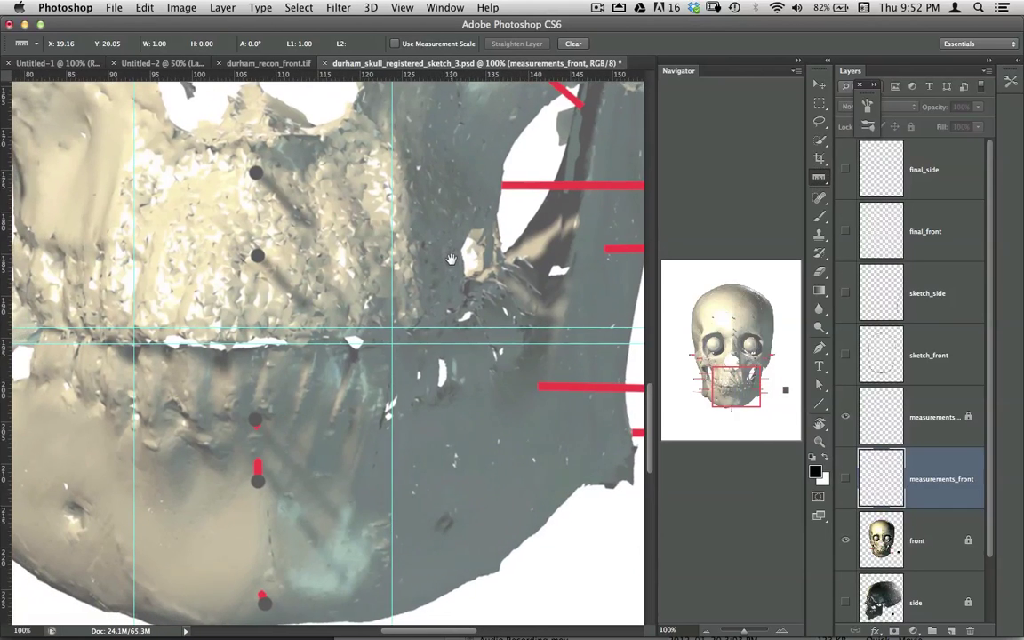
{"action": "scroll", "coordinate": [439, 259], "scroll_direction": "left", "scroll_amount": 2}
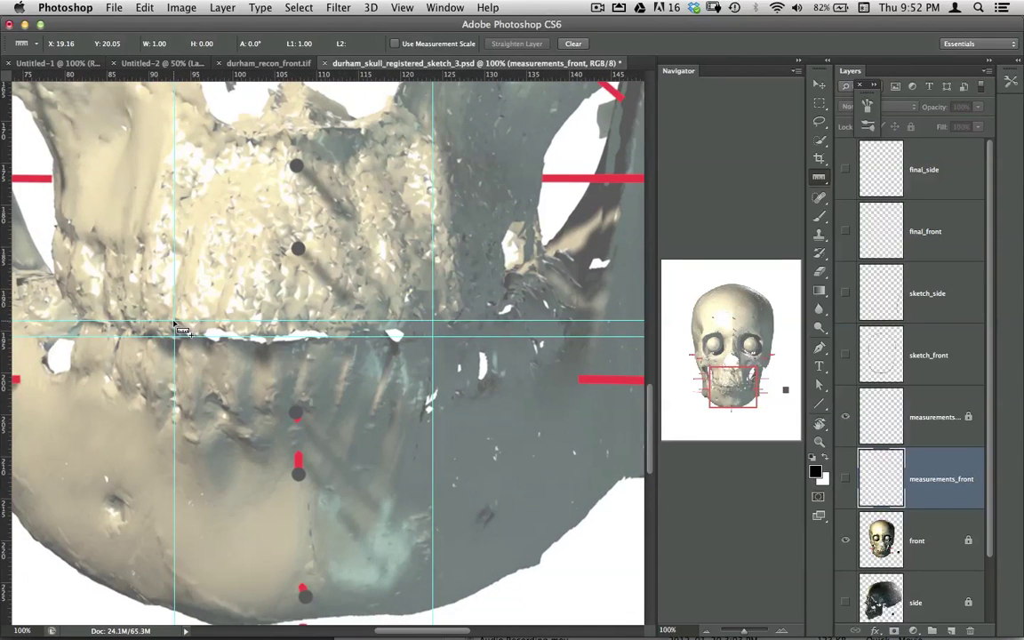
{"action": "left_click_drag", "start_coordinate": [176, 321], "coordinate": [204, 320]}
{"action": "left_click_drag", "start_coordinate": [346, 334], "coordinate": [405, 342]}
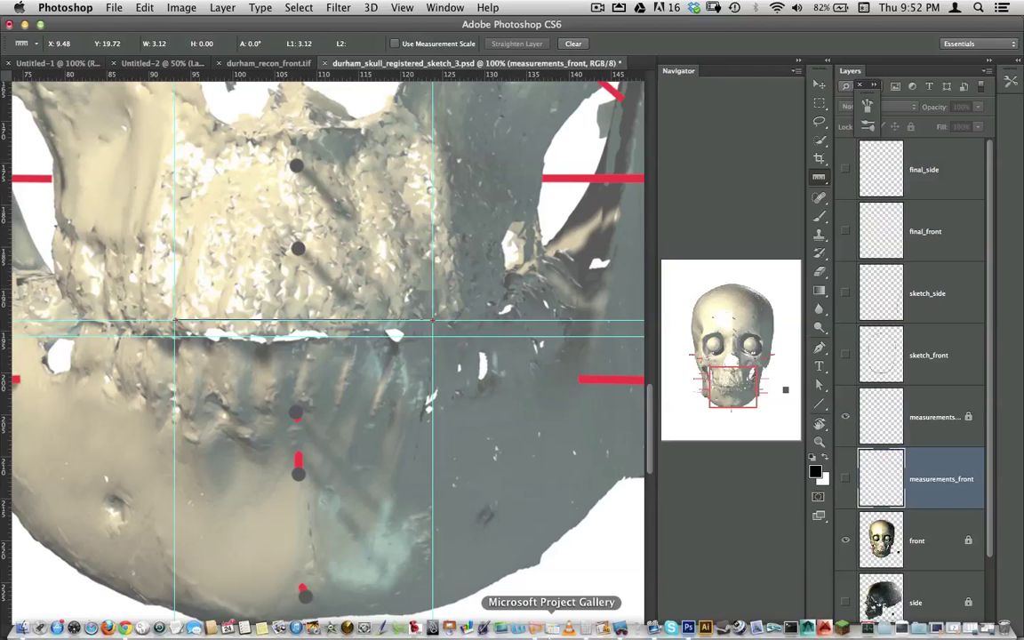
Step: In Calculator, multiply 3.12 by 1.33 to get 4.1496
{"action": "left_click", "coordinate": [588, 616]}
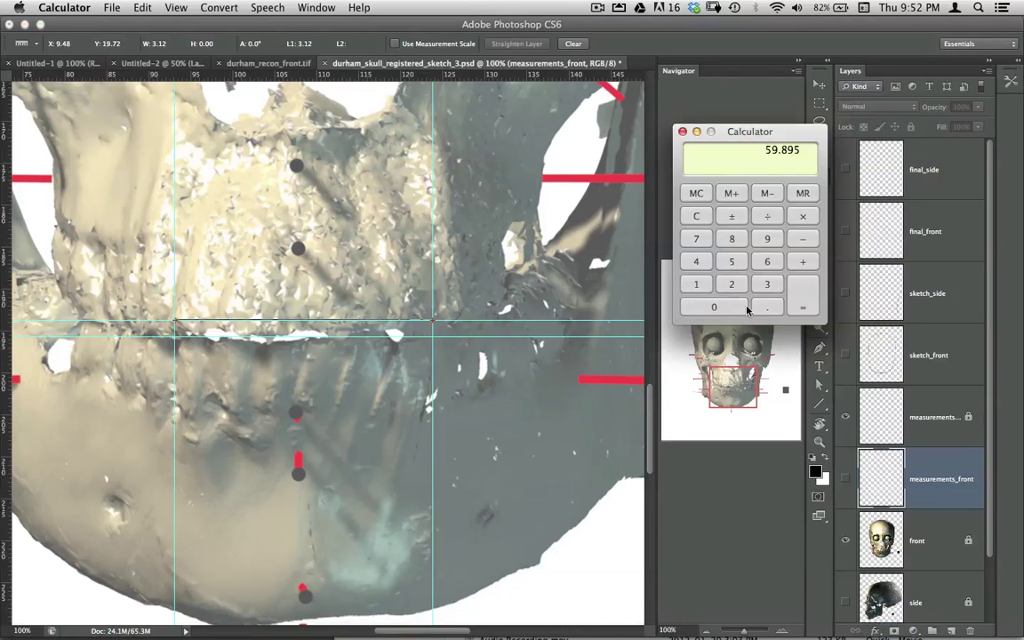
{"action": "type", "text": "3."}
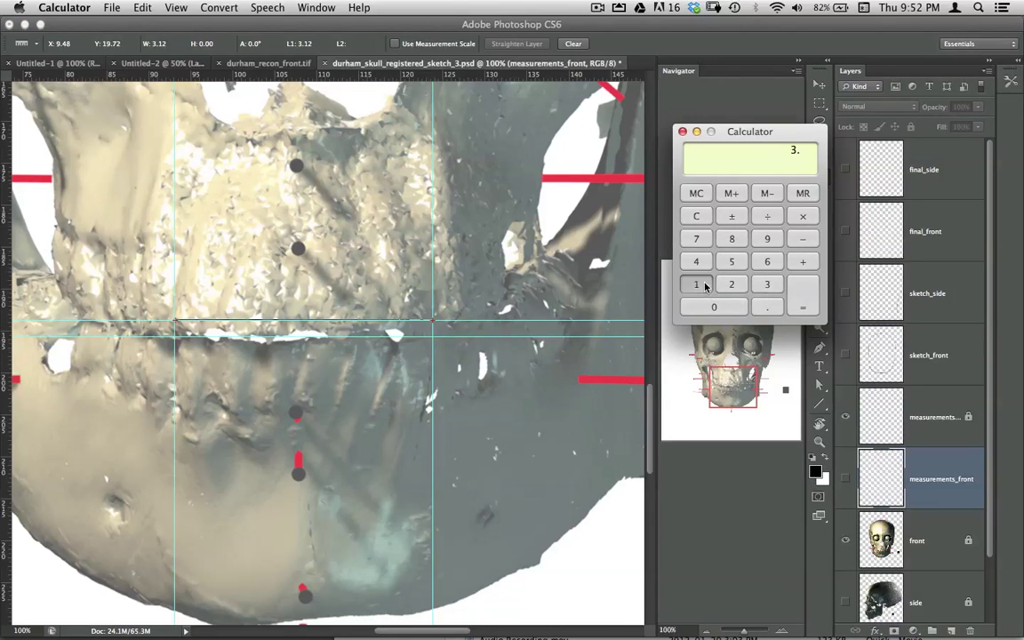
{"action": "type", "text": "121.33"}
{"action": "key", "text": "Return"}
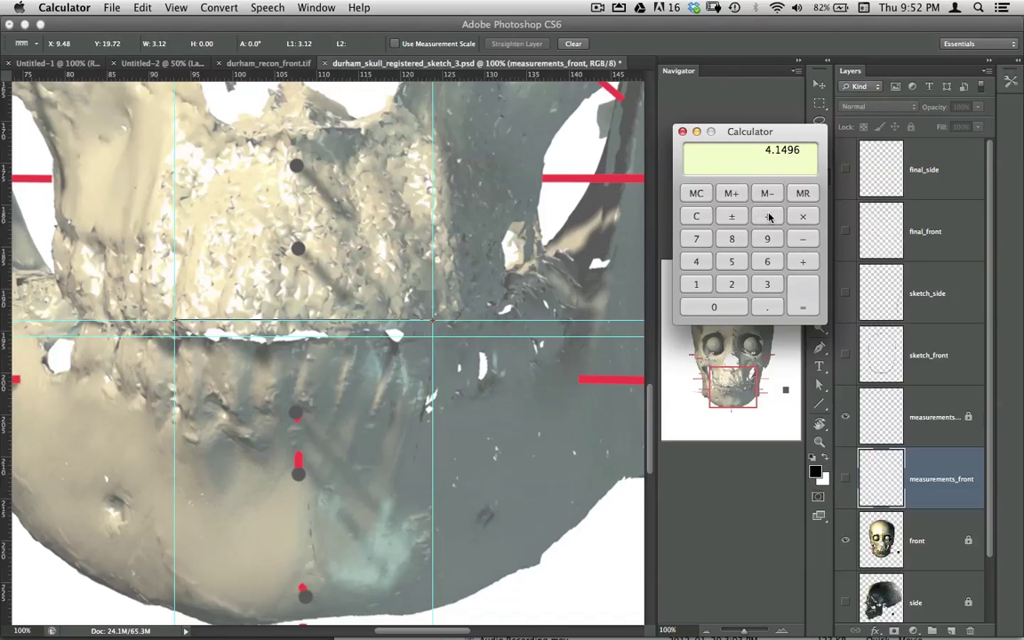
Step: Compute (4.15 − 3.12) ÷ 2 to get the per-side value 0.515
{"action": "left_click", "coordinate": [697, 263]}
{"action": "left_click", "coordinate": [752, 307]}
{"action": "left_click", "coordinate": [696, 285]}
{"action": "left_click", "coordinate": [731, 261]}
{"action": "left_click", "coordinate": [766, 285]}
{"action": "left_click", "coordinate": [766, 305]}
{"action": "left_click", "coordinate": [696, 285]}
{"action": "left_click", "coordinate": [732, 284]}
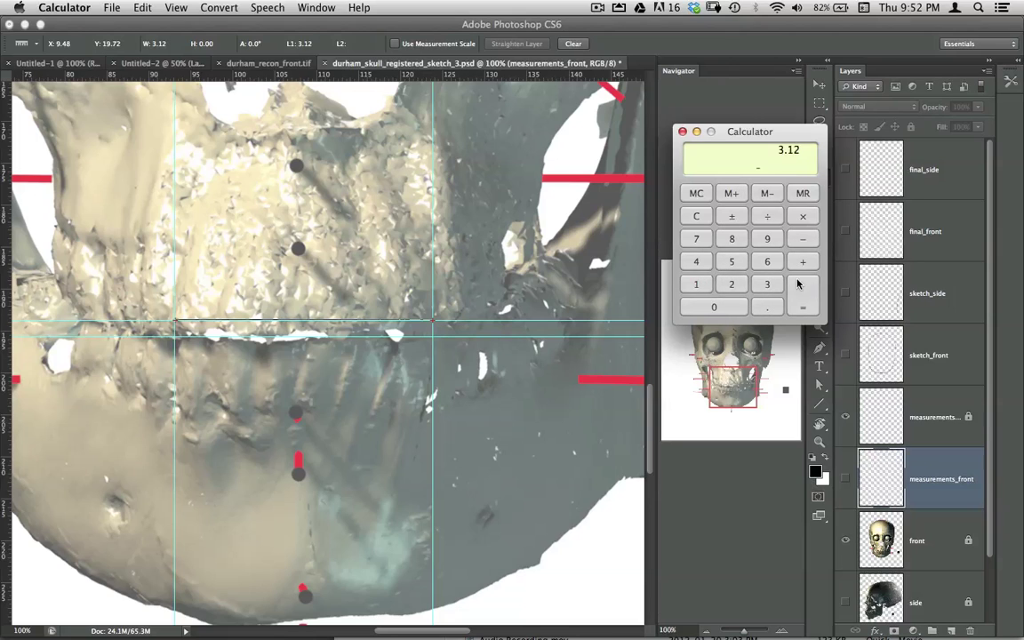
{"action": "left_click", "coordinate": [770, 216]}
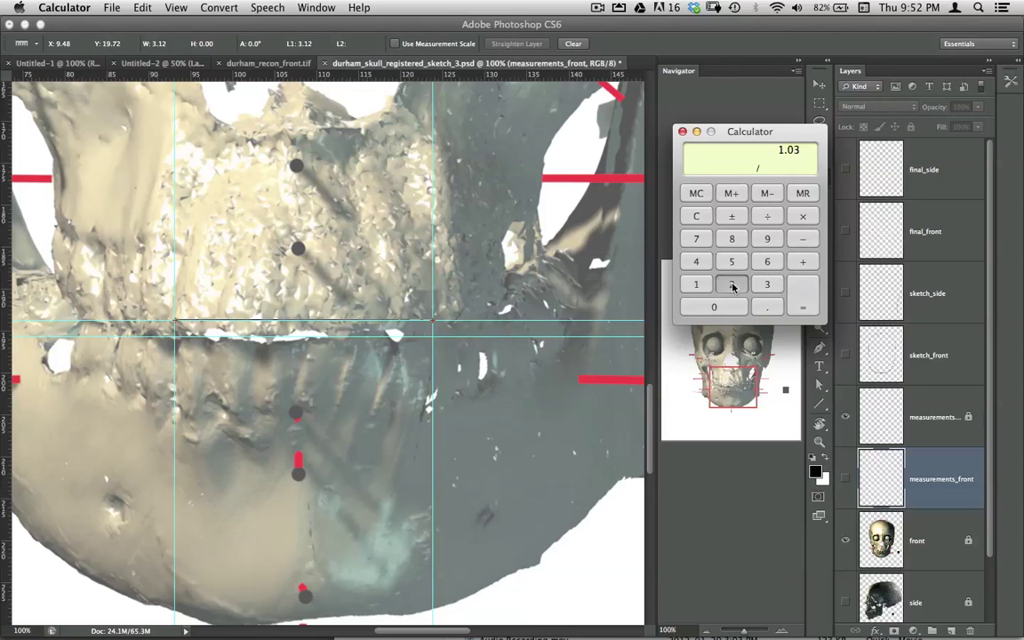
{"action": "left_click", "coordinate": [731, 284]}
{"action": "left_click", "coordinate": [802, 297]}
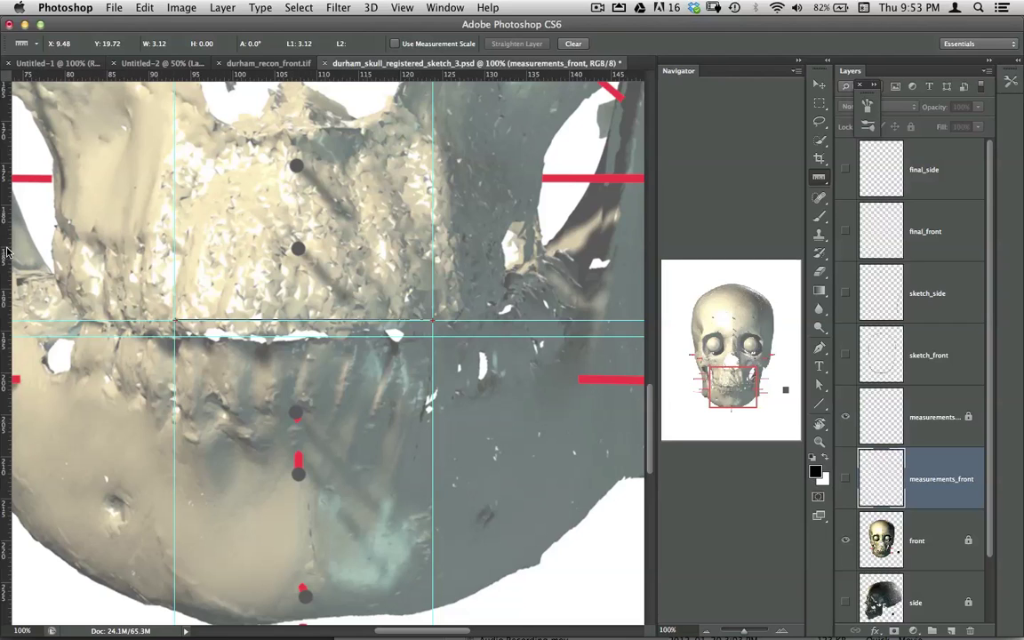
Step: Add vertical guides near 119.5 mm and 89.2 mm to bracket the mouth
{"action": "left_click_drag", "start_coordinate": [7, 251], "coordinate": [477, 230]}
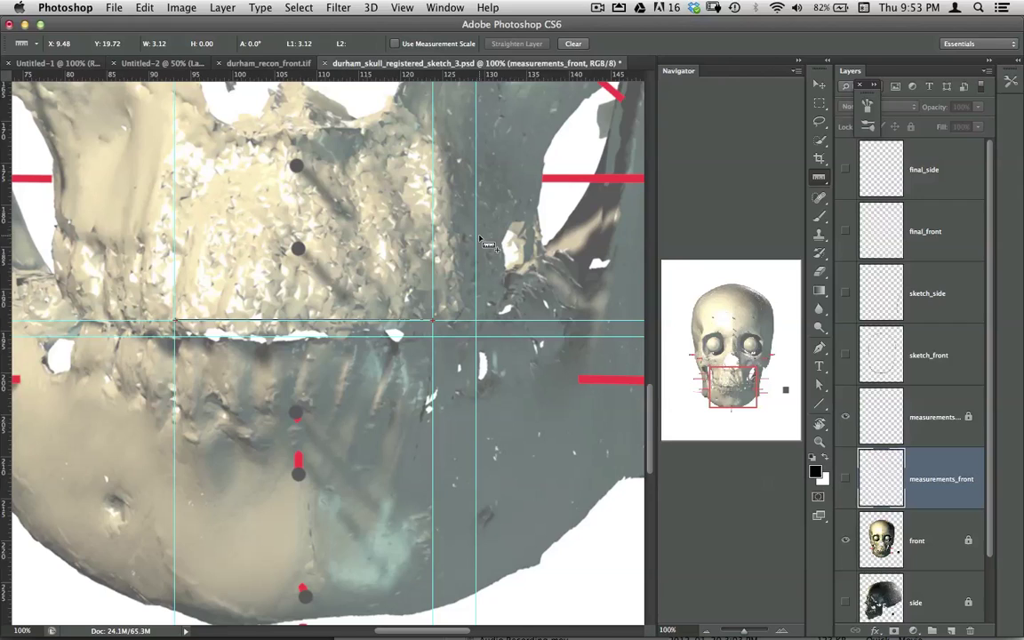
{"action": "left_click", "coordinate": [817, 88]}
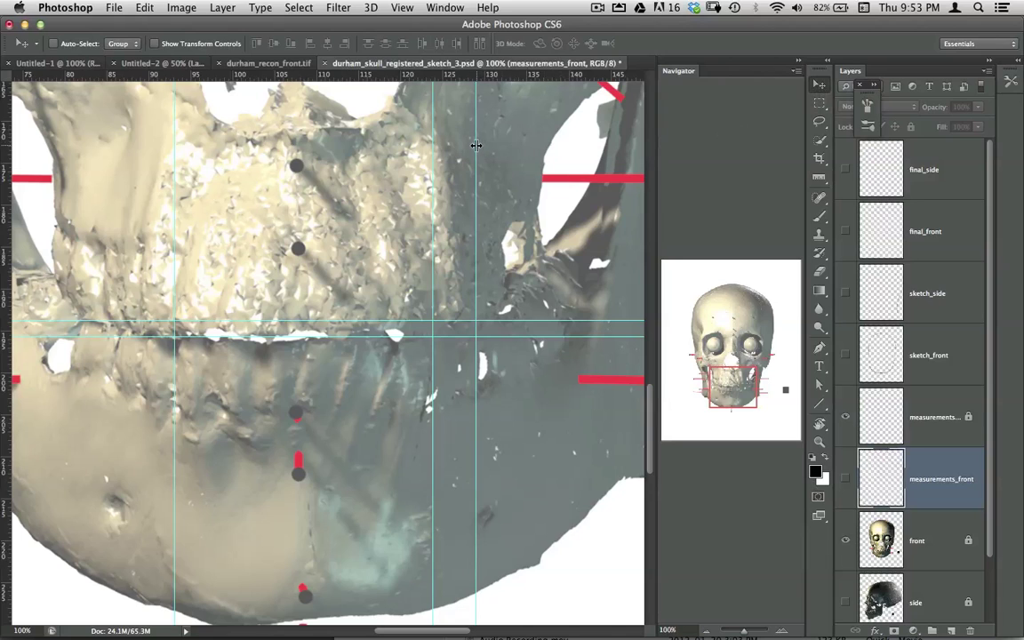
{"action": "left_click_drag", "start_coordinate": [432, 131], "coordinate": [433, 131]}
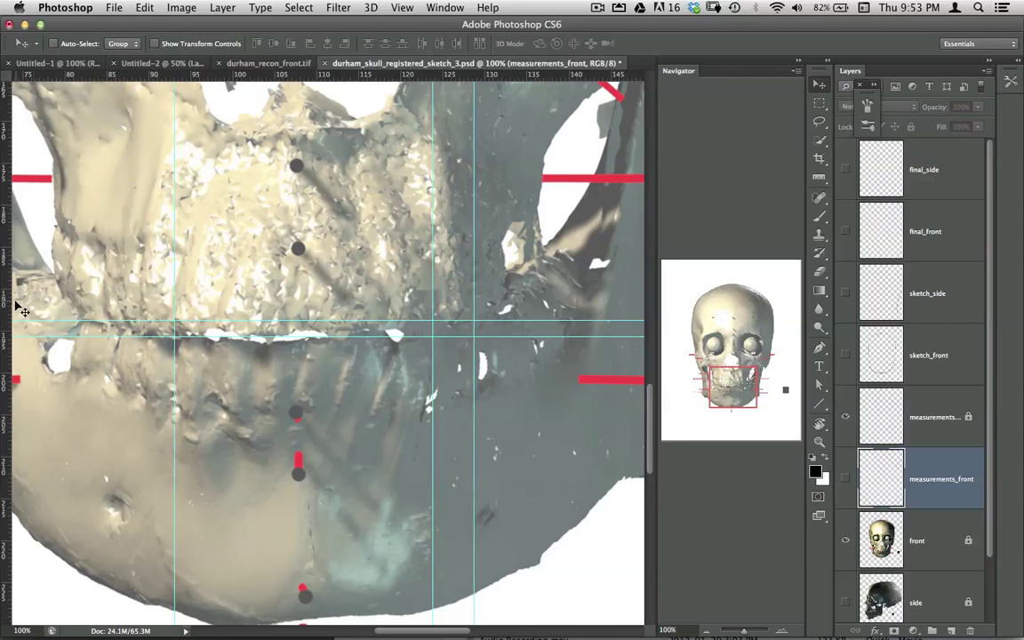
{"action": "left_click_drag", "start_coordinate": [7, 277], "coordinate": [133, 300]}
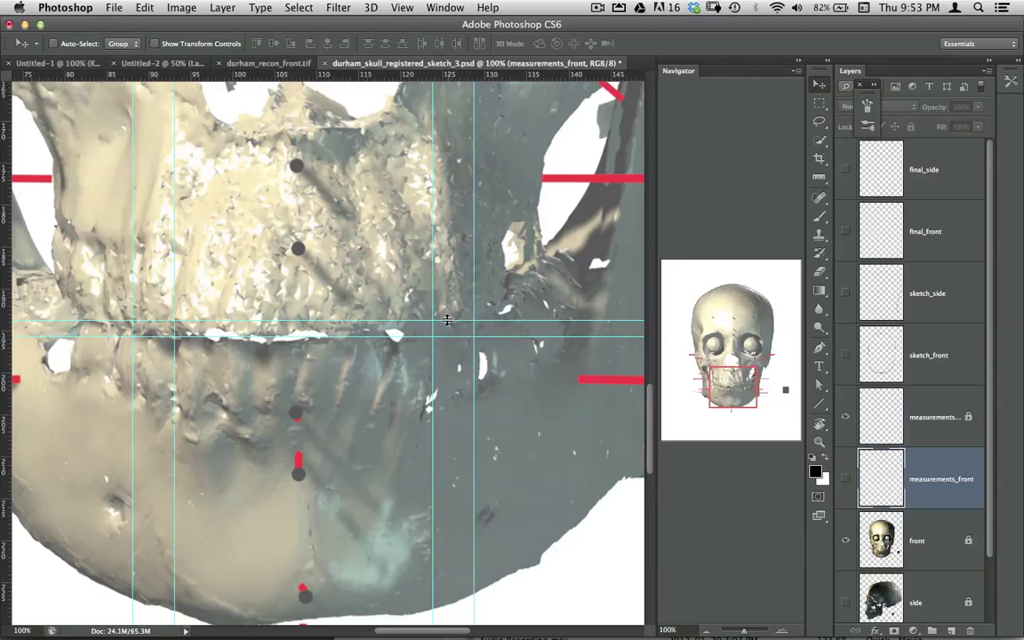
Step: Zoom out to 16.7% to see the whole skull, then pan and zoom back in to 66.7% on the lower face
{"action": "left_click", "coordinate": [708, 630]}
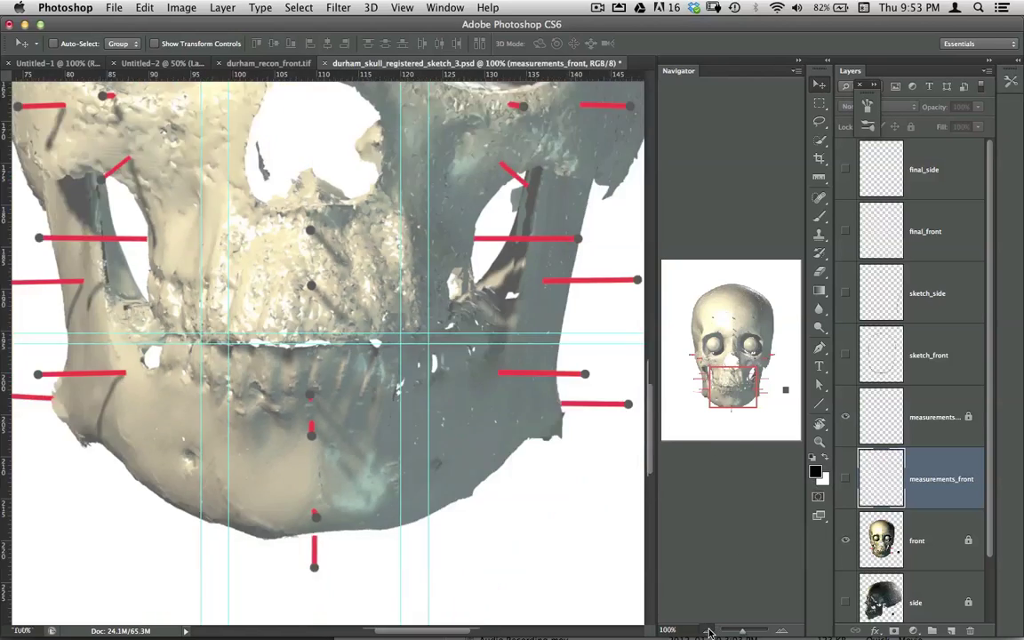
{"action": "left_click", "coordinate": [709, 630]}
{"action": "left_click", "coordinate": [708, 630]}
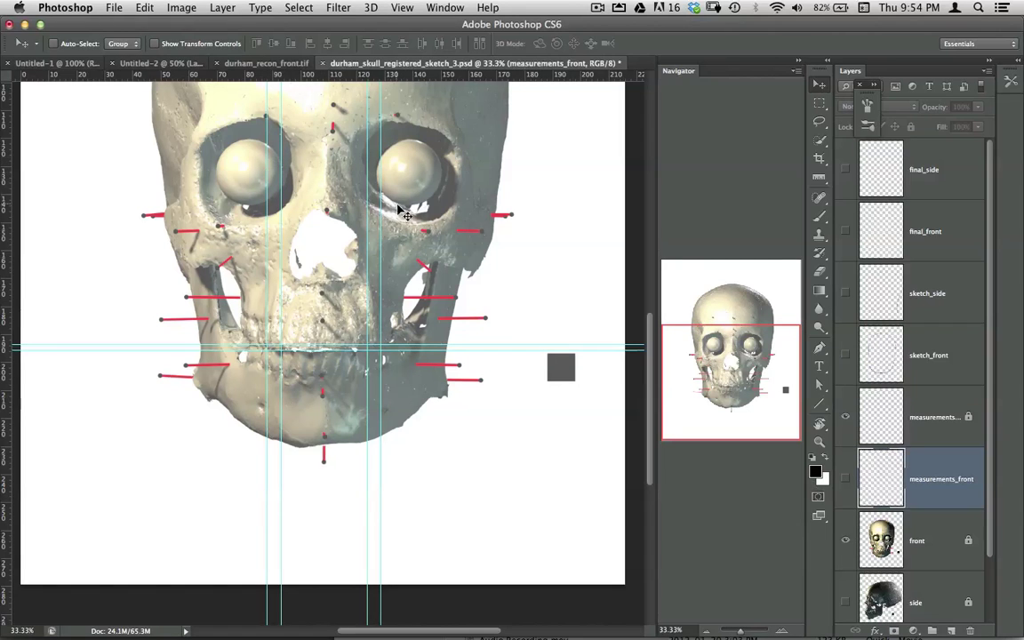
{"action": "key", "text": "super+minus"}
{"action": "key", "text": "super+minus"}
{"action": "left_click", "coordinate": [780, 631]}
{"action": "left_click", "coordinate": [779, 631]}
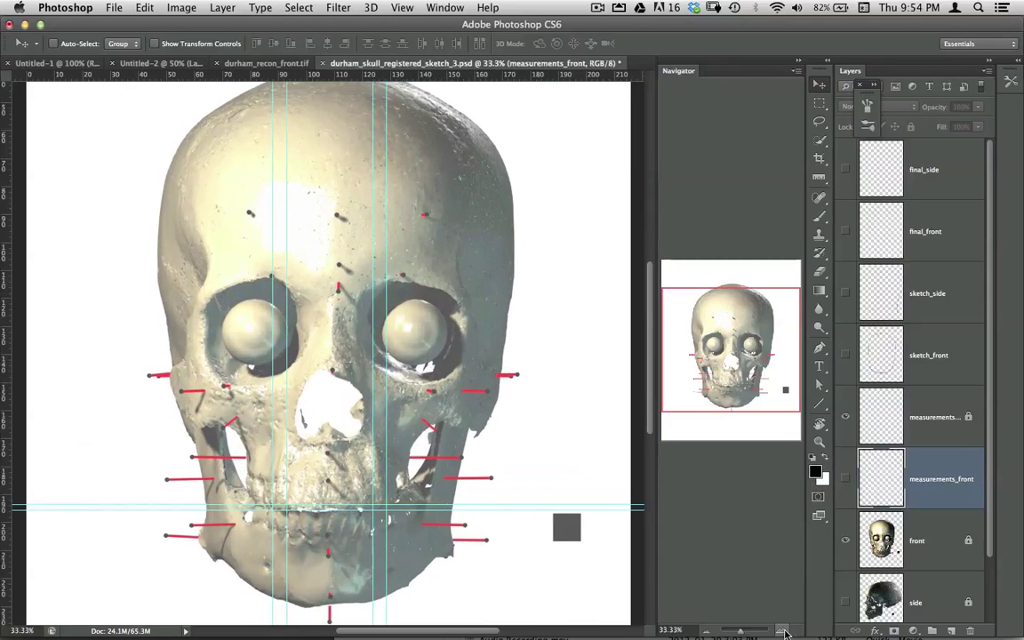
{"action": "left_click_drag", "start_coordinate": [398, 439], "coordinate": [407, 286]}
{"action": "left_click", "coordinate": [779, 631]}
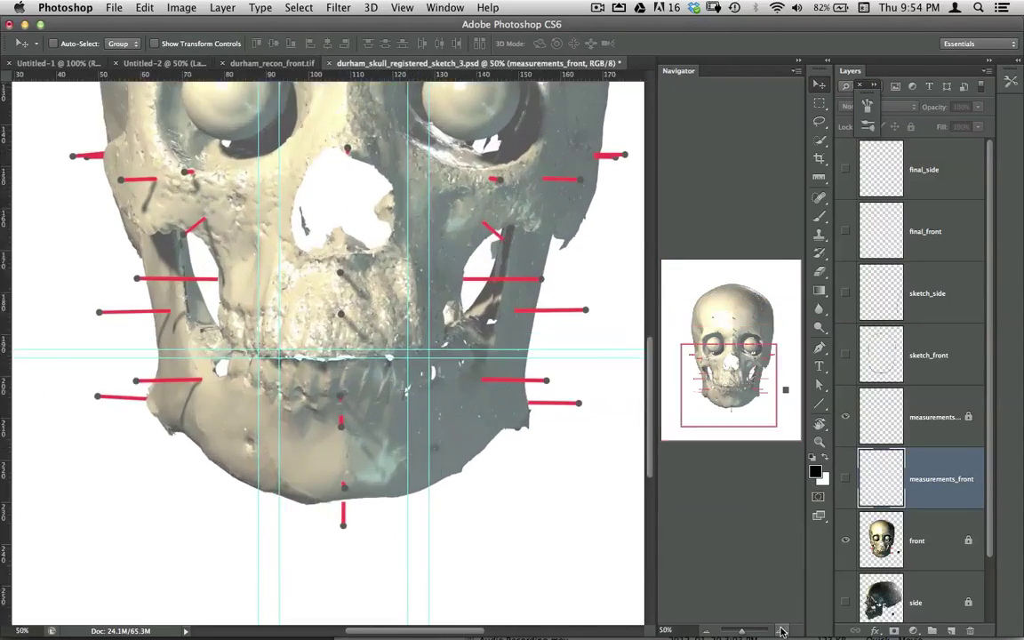
{"action": "left_click", "coordinate": [780, 631]}
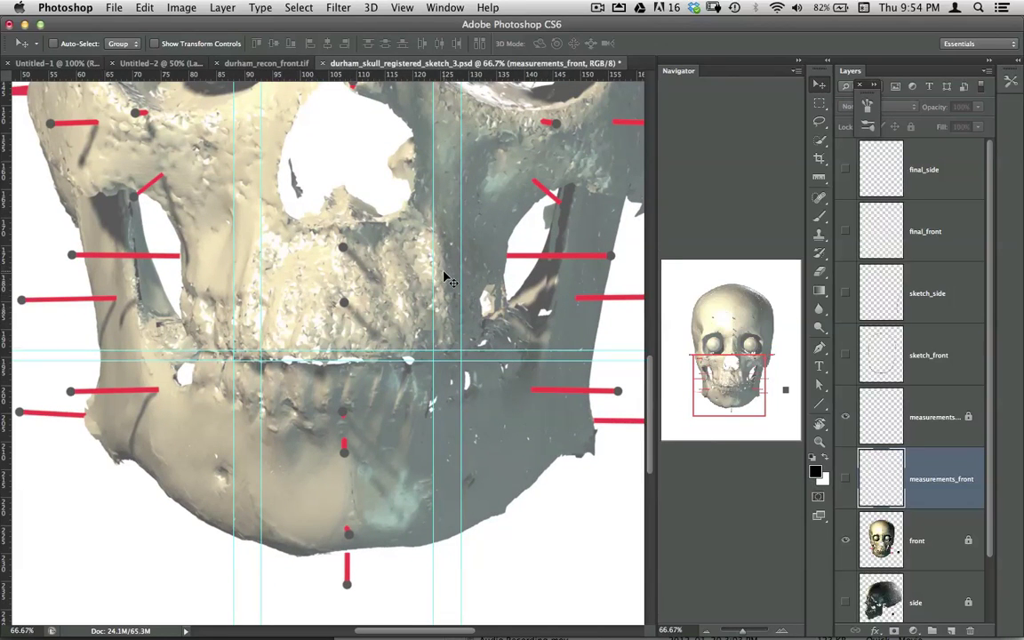
Step: Show the measurements_front layer and paint a black line along the tooth guide where the lips meet
{"action": "key", "text": "b"}
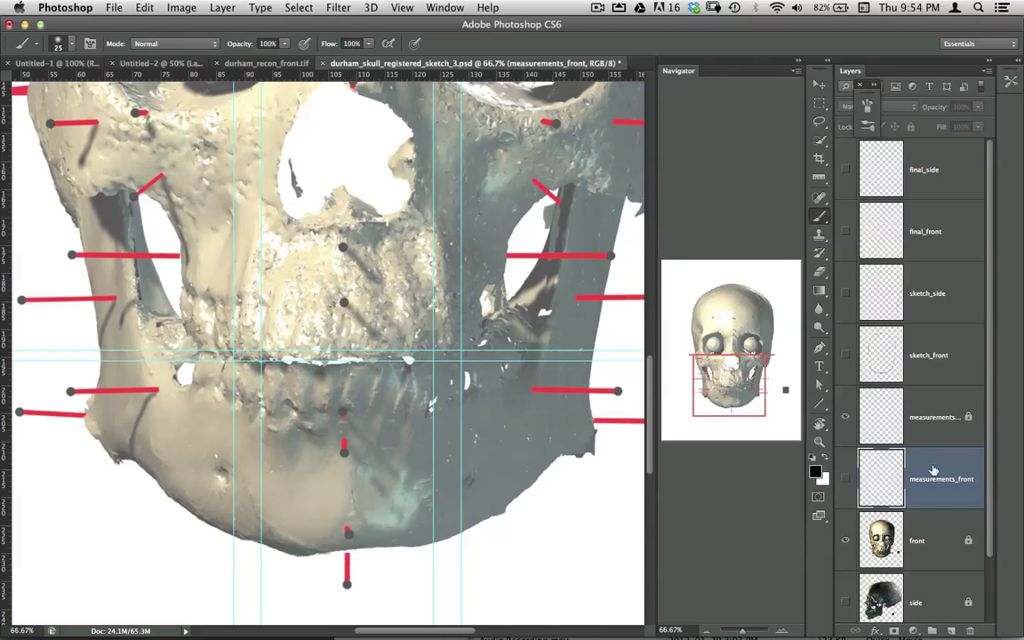
{"action": "left_click", "coordinate": [845, 479]}
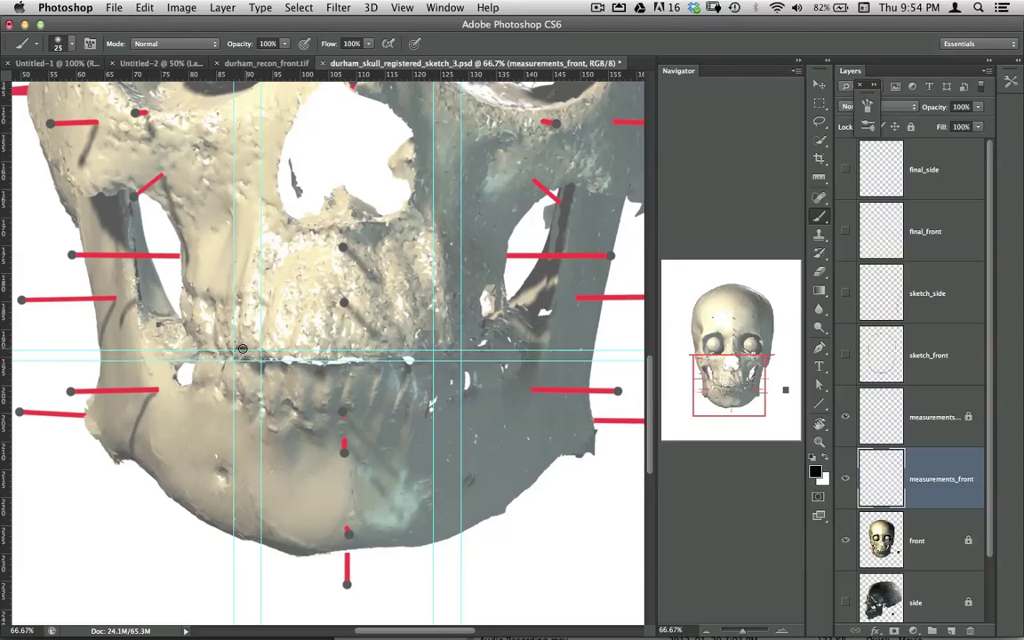
{"action": "left_click_drag", "start_coordinate": [238, 349], "coordinate": [277, 350]}
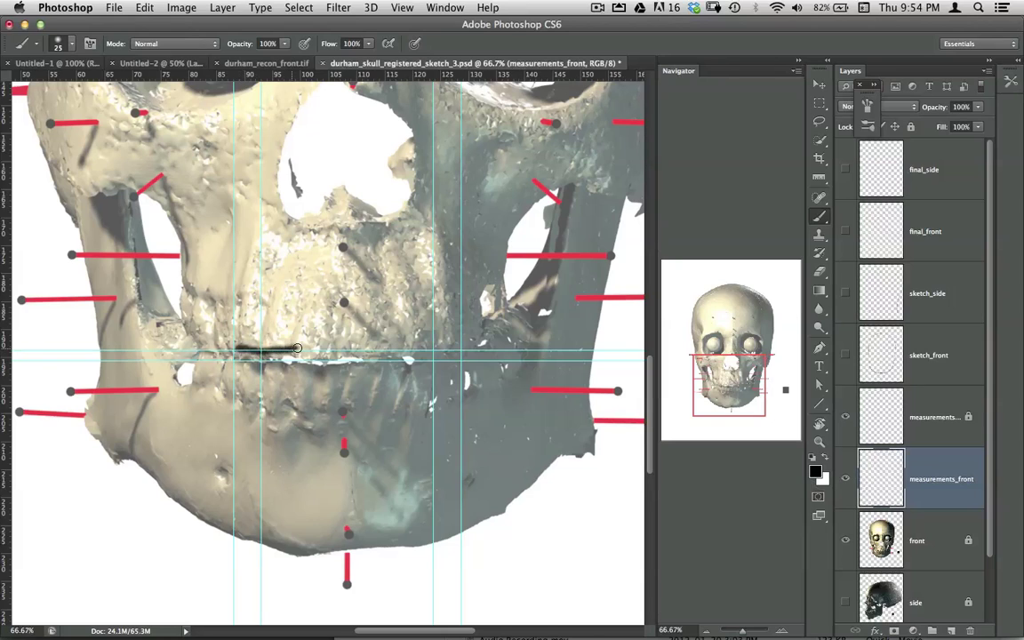
{"action": "key", "text": "super+z"}
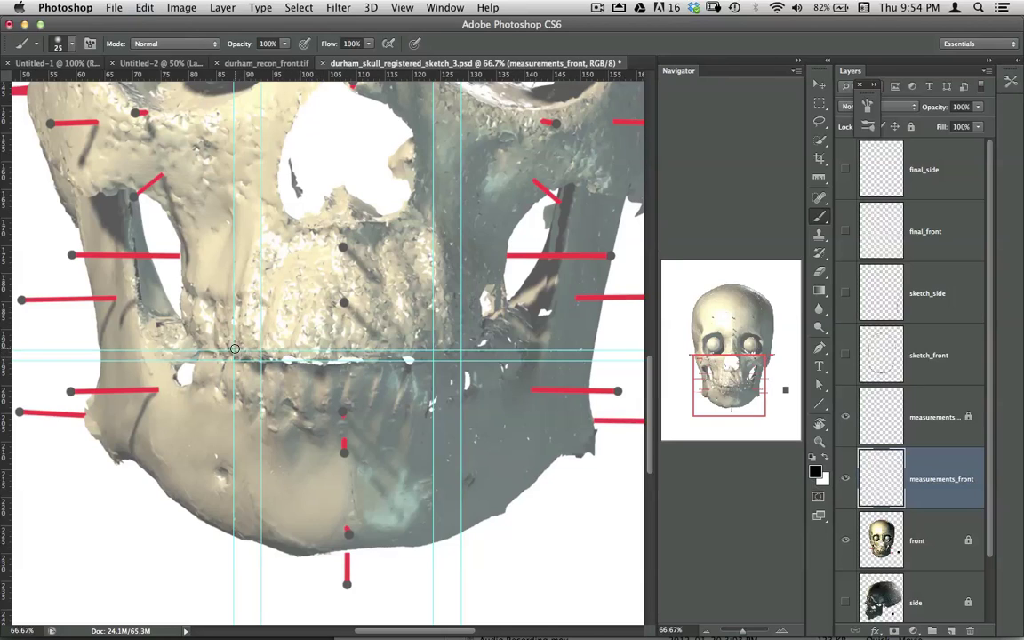
{"action": "left_click_drag", "start_coordinate": [234, 349], "coordinate": [461, 351]}
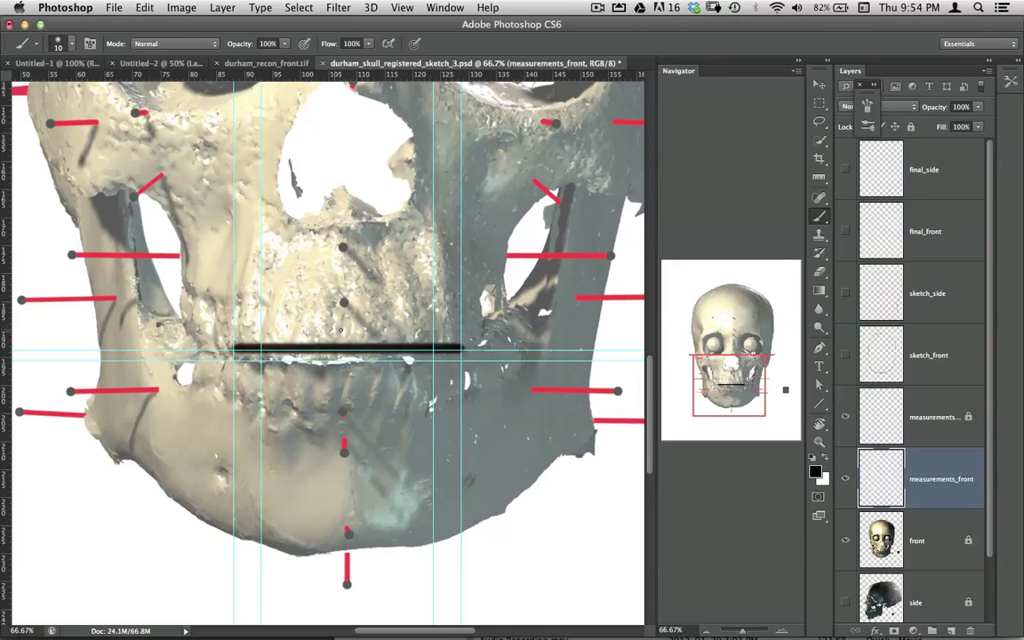
Step: Handwrite the LIPS MEETING label with an arrow pointing up at the line
{"action": "left_click_drag", "start_coordinate": [362, 391], "coordinate": [374, 402]}
{"action": "mouse_move", "coordinate": [379, 402]}
{"action": "left_mouse_down"}
{"action": "mouse_move", "coordinate": [385, 382]}
{"action": "mouse_move", "coordinate": [393, 416]}
{"action": "mouse_move", "coordinate": [439, 383]}
{"action": "left_mouse_up"}
{"action": "mouse_move", "coordinate": [353, 375]}
{"action": "left_mouse_down"}
{"action": "mouse_move", "coordinate": [353, 363]}
{"action": "mouse_move", "coordinate": [359, 369]}
{"action": "left_mouse_up"}
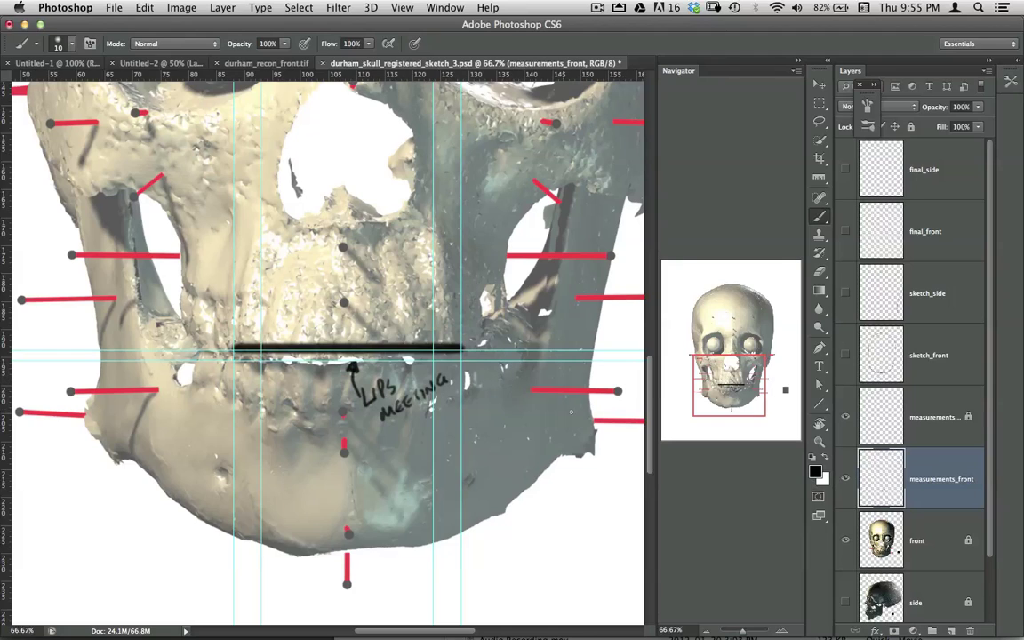
Step: Hide measurements_front, zoom to 200%, and rule from the upper dot to the tooth edge (1.11 cm)
{"action": "left_click", "coordinate": [846, 478]}
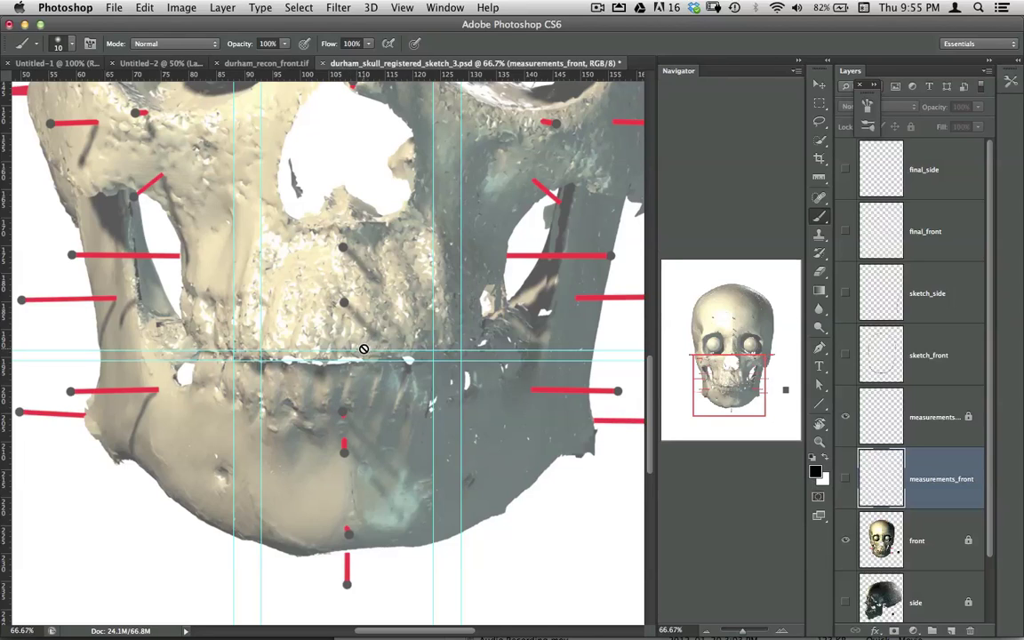
{"action": "key", "text": "super+equal"}
{"action": "left_click", "coordinate": [784, 630]}
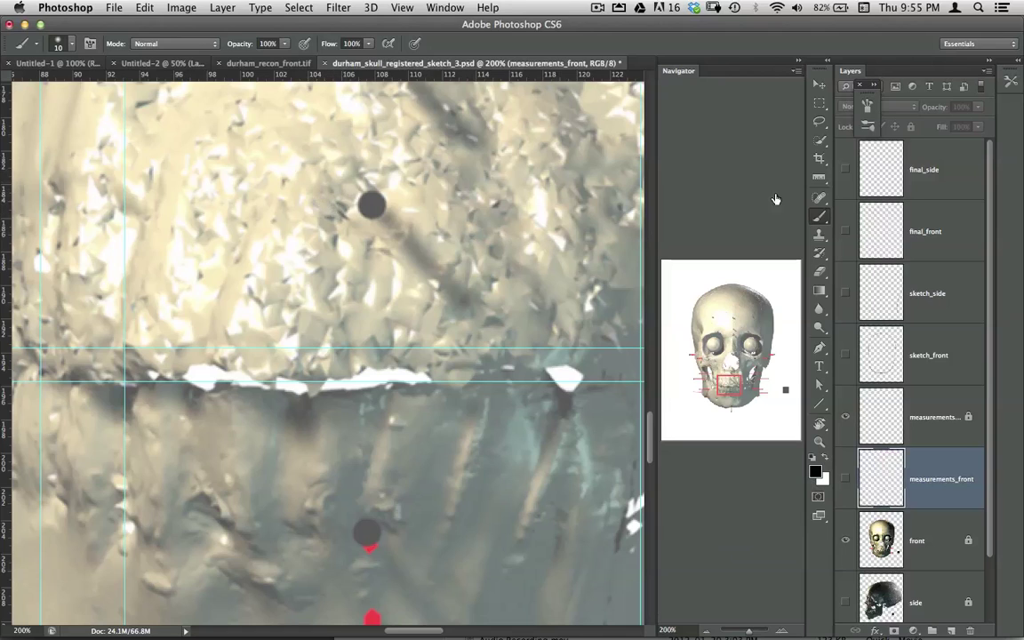
{"action": "left_click", "coordinate": [818, 179]}
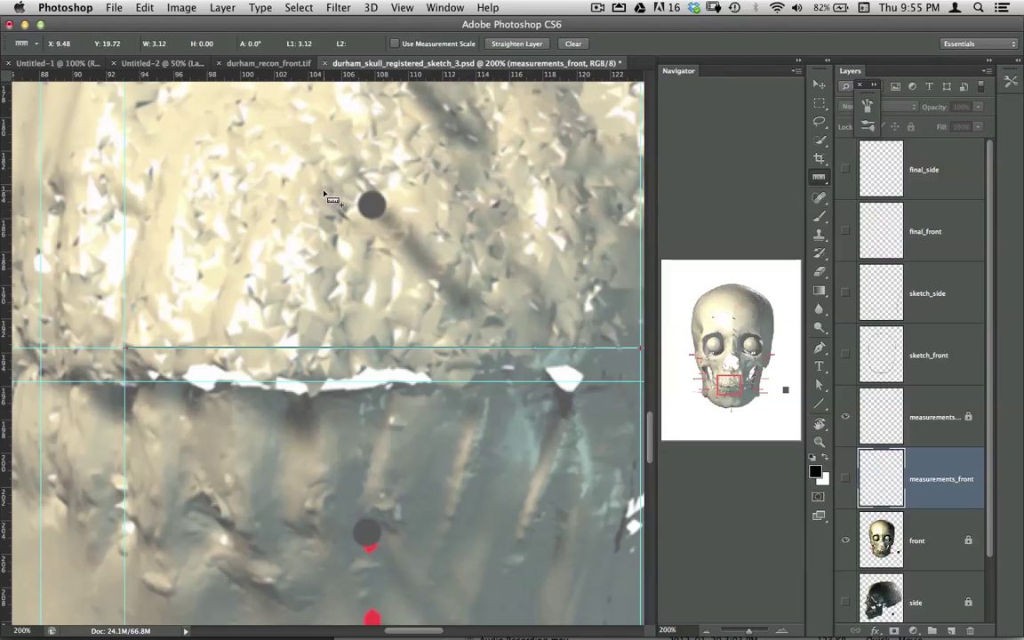
{"action": "left_click_drag", "start_coordinate": [323, 197], "coordinate": [323, 378]}
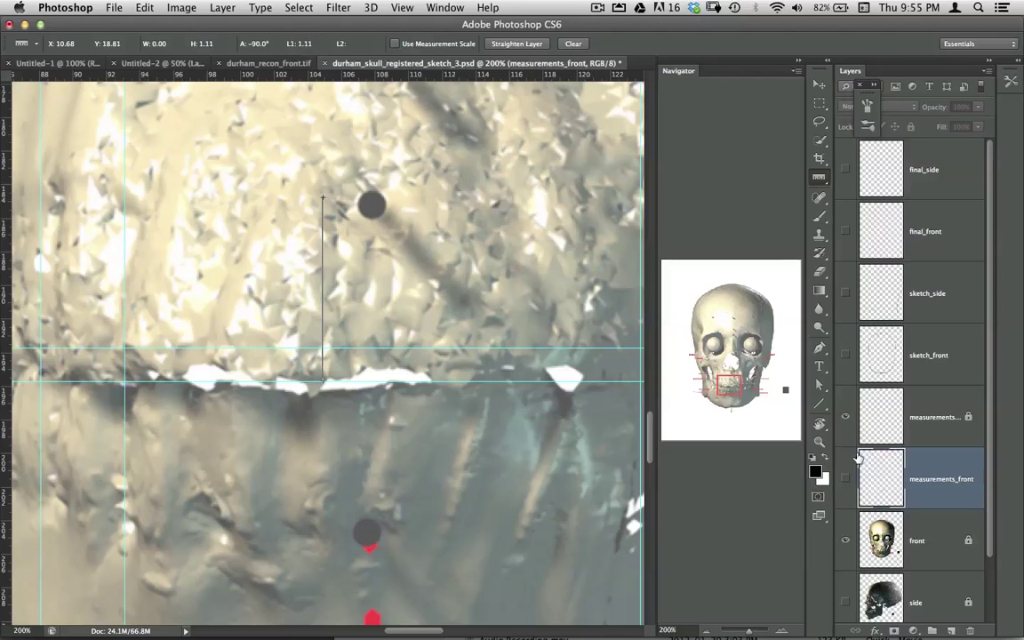
{"action": "left_click", "coordinate": [846, 480]}
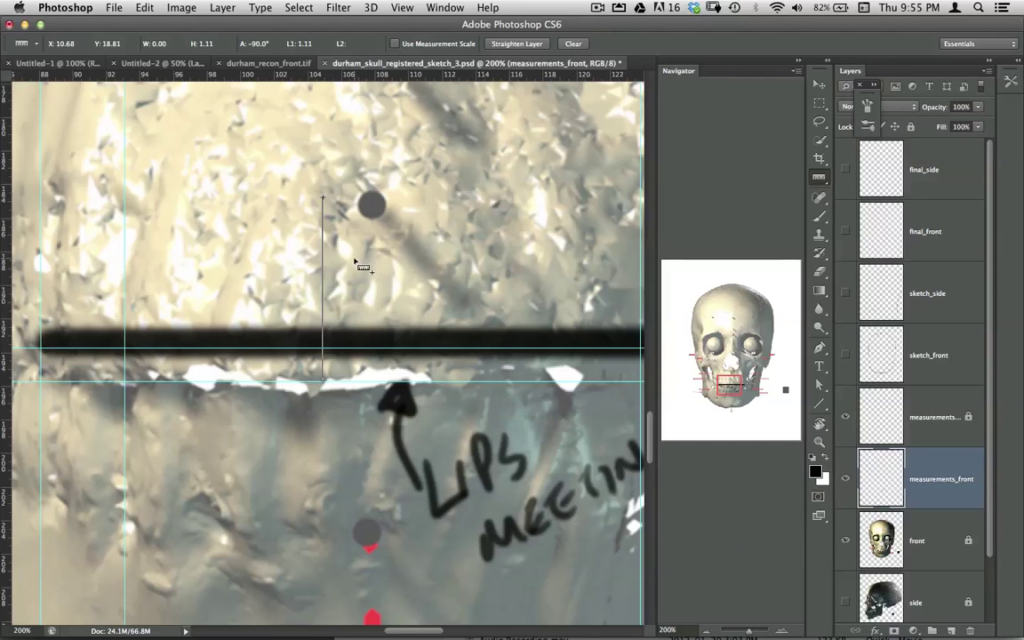
Step: Handwrite '1.11 cm UEH' beside the upper dot
{"action": "key", "text": "b"}
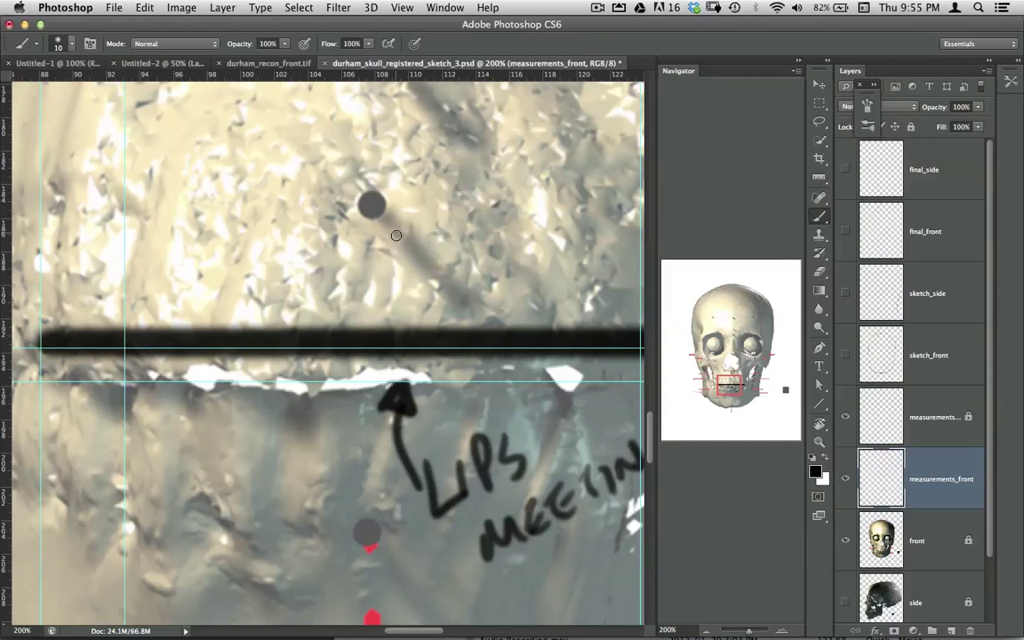
{"action": "left_click", "coordinate": [414, 252]}
{"action": "mouse_move", "coordinate": [396, 233]}
{"action": "left_mouse_down"}
{"action": "mouse_move", "coordinate": [402, 260]}
{"action": "mouse_move", "coordinate": [515, 214]}
{"action": "left_mouse_up"}
{"action": "mouse_move", "coordinate": [447, 259]}
{"action": "left_mouse_down"}
{"action": "mouse_move", "coordinate": [466, 265]}
{"action": "mouse_move", "coordinate": [470, 282]}
{"action": "mouse_move", "coordinate": [488, 255]}
{"action": "left_mouse_up"}
{"action": "mouse_move", "coordinate": [472, 269]}
{"action": "left_mouse_down"}
{"action": "mouse_move", "coordinate": [495, 278]}
{"action": "mouse_move", "coordinate": [509, 263]}
{"action": "left_mouse_up"}
{"action": "left_click_drag", "start_coordinate": [509, 250], "coordinate": [511, 275]}
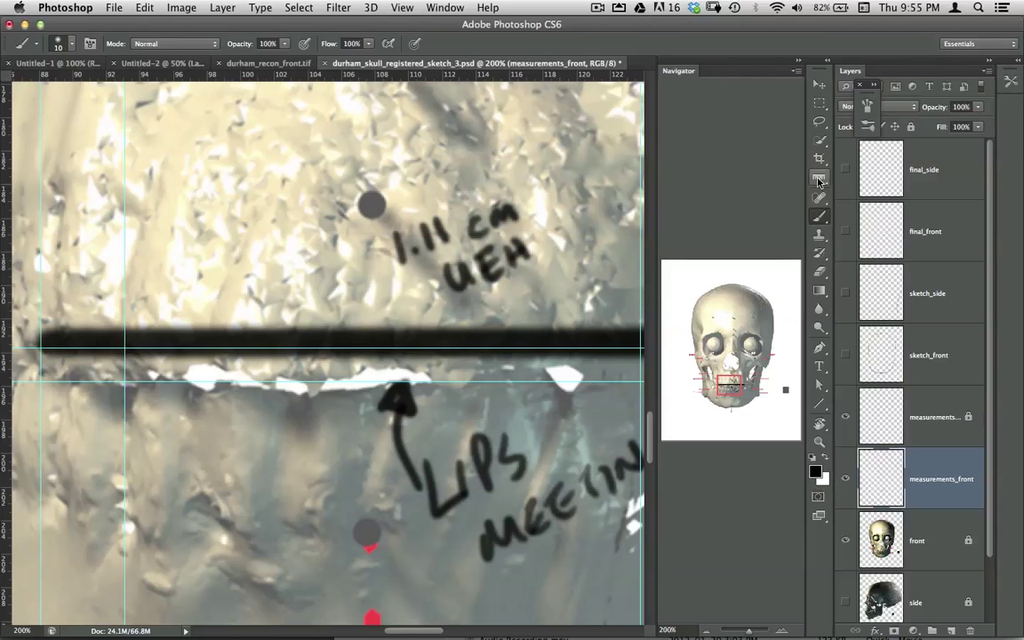
Step: Measure the lower tooth height from the tooth line down to the lower dot
{"action": "key", "text": "i"}
{"action": "left_click_drag", "start_coordinate": [457, 340], "coordinate": [450, 245]}
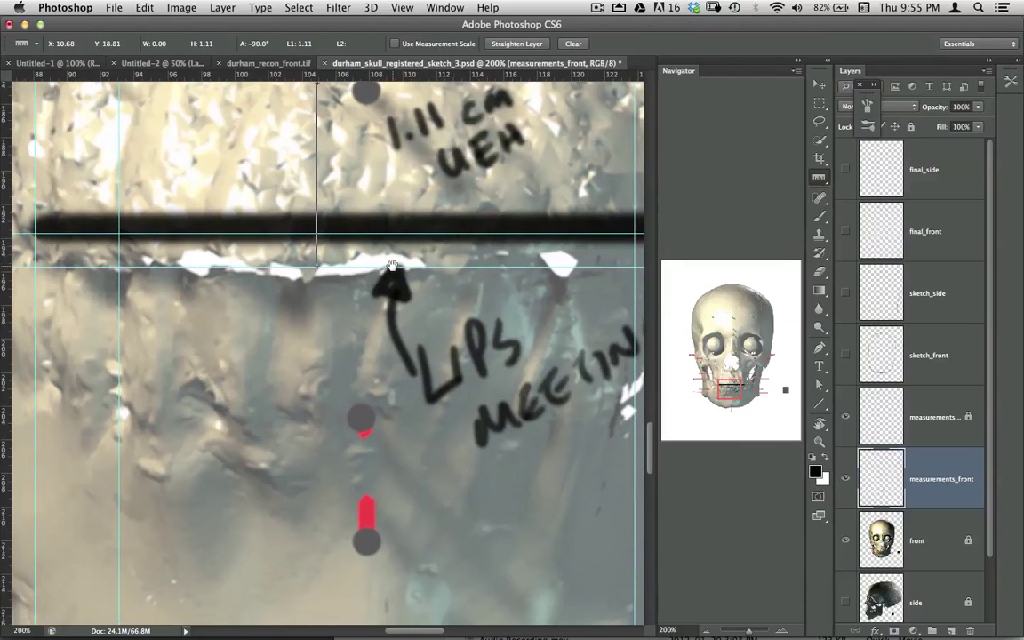
{"action": "left_click_drag", "start_coordinate": [391, 283], "coordinate": [402, 236]}
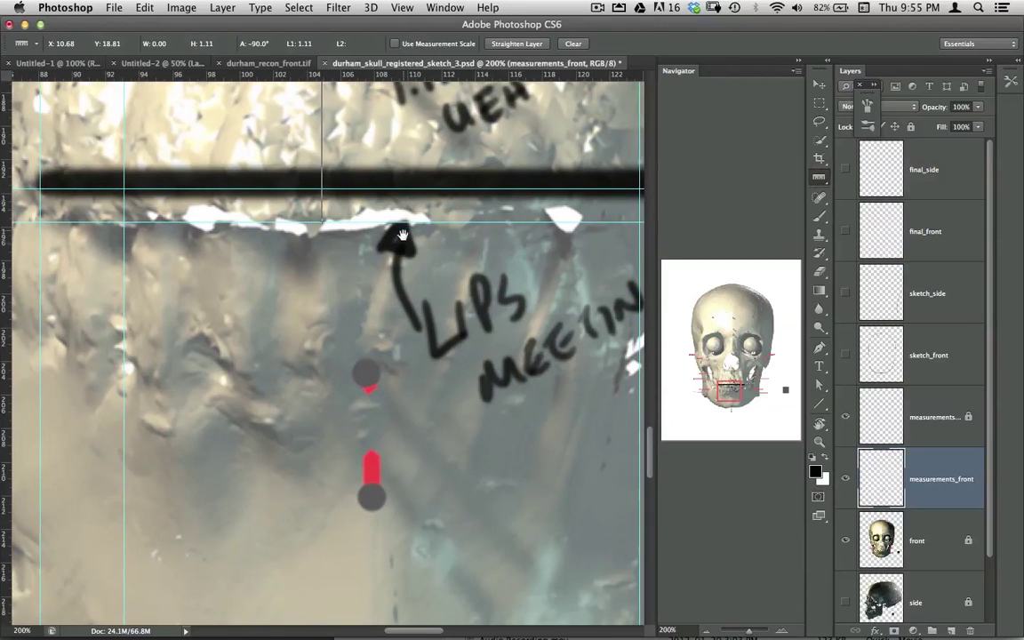
{"action": "left_click", "coordinate": [326, 240]}
{"action": "left_click_drag", "start_coordinate": [327, 245], "coordinate": [332, 378]}
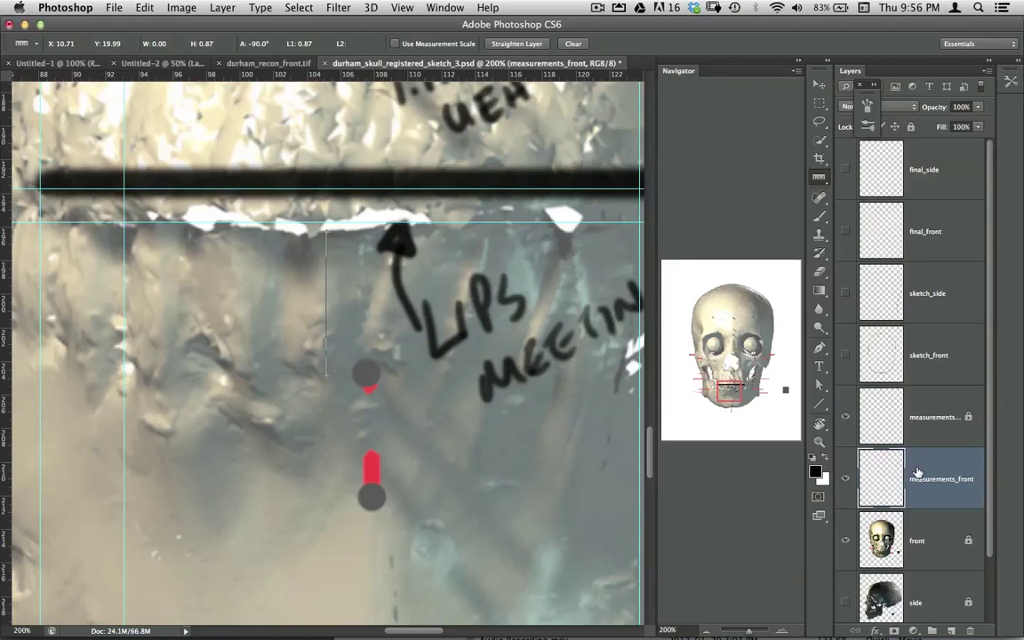
Step: Handwrite '087 LEH' to the left of the LIPS label
{"action": "key", "text": "b"}
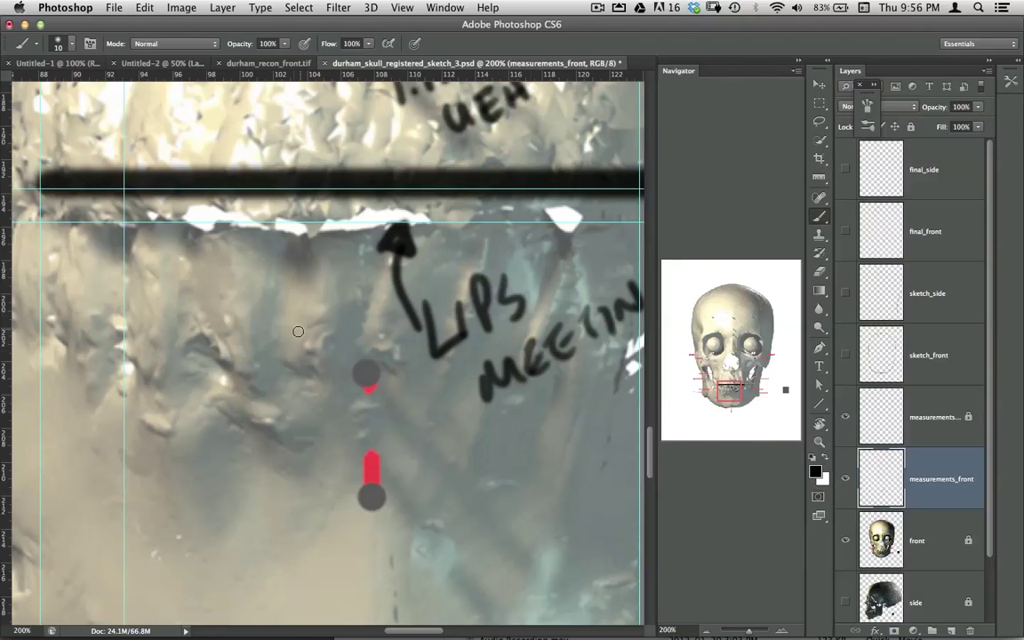
{"action": "mouse_move", "coordinate": [283, 332]}
{"action": "left_mouse_down"}
{"action": "mouse_move", "coordinate": [271, 342]}
{"action": "mouse_move", "coordinate": [297, 320]}
{"action": "mouse_move", "coordinate": [304, 292]}
{"action": "mouse_move", "coordinate": [327, 285]}
{"action": "left_mouse_up"}
{"action": "left_click_drag", "start_coordinate": [327, 285], "coordinate": [313, 322]}
{"action": "mouse_move", "coordinate": [282, 373]}
{"action": "left_mouse_down"}
{"action": "mouse_move", "coordinate": [271, 407]}
{"action": "mouse_move", "coordinate": [286, 398]}
{"action": "left_mouse_up"}
{"action": "mouse_move", "coordinate": [291, 373]}
{"action": "left_mouse_down"}
{"action": "mouse_move", "coordinate": [314, 354]}
{"action": "mouse_move", "coordinate": [308, 382]}
{"action": "left_mouse_up"}
{"action": "left_click_drag", "start_coordinate": [332, 347], "coordinate": [327, 377]}
{"action": "left_click_drag", "start_coordinate": [310, 369], "coordinate": [329, 364]}
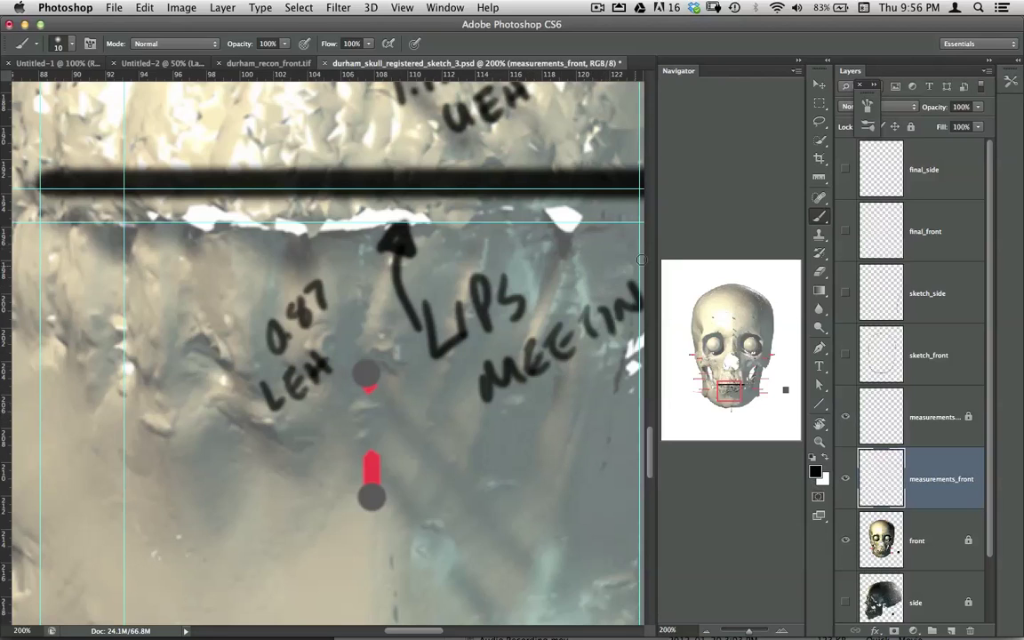
{"action": "left_click", "coordinate": [598, 8]}
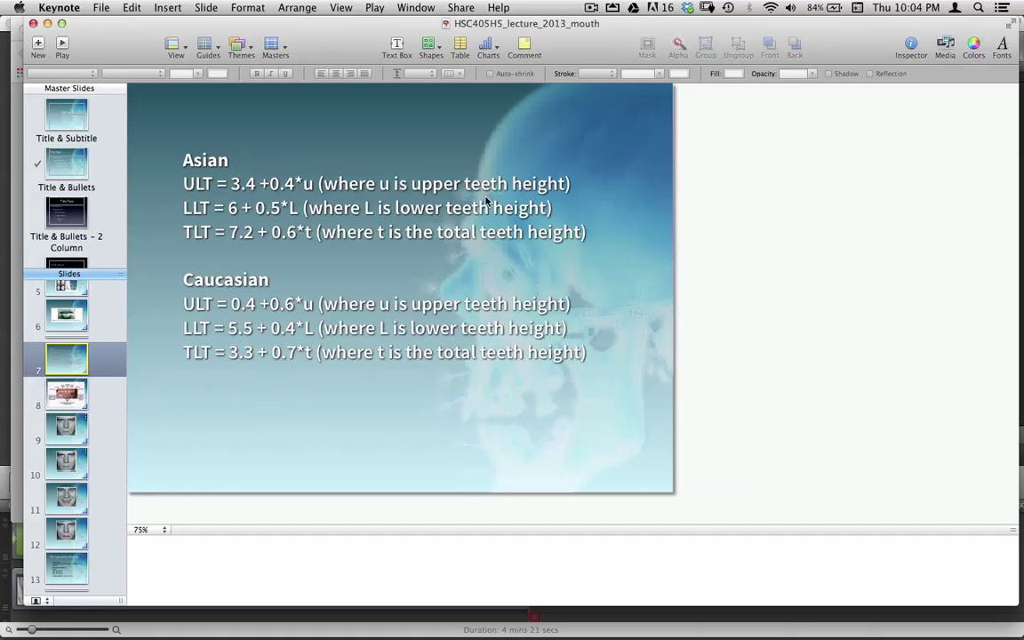
Step: Move from Keynote's lip-thickness formula slide to the journal article in Chrome
{"action": "key", "text": "super+Tab"}
{"action": "key", "text": "super+Tab"}
{"action": "key", "text": "Tab"}
Step: Back in Photoshop, measure 1.17 upward from the lips-meeting line with the Ruler tool
{"action": "key", "text": "super+Tab"}
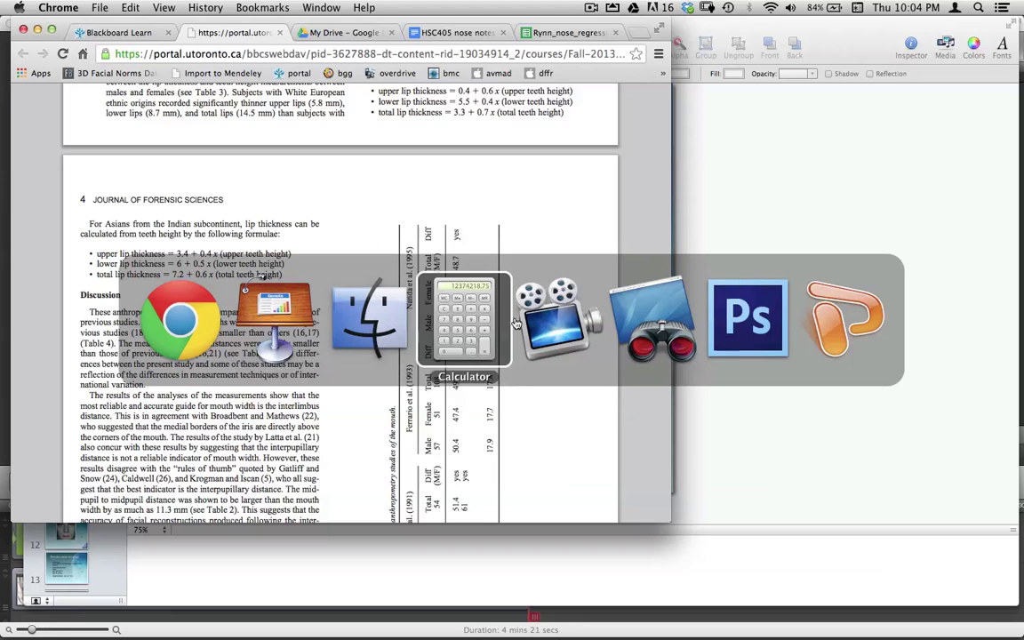
{"action": "key", "text": "super+Tab"}
{"action": "key", "text": "Tab"}
{"action": "key", "text": "Tab"}
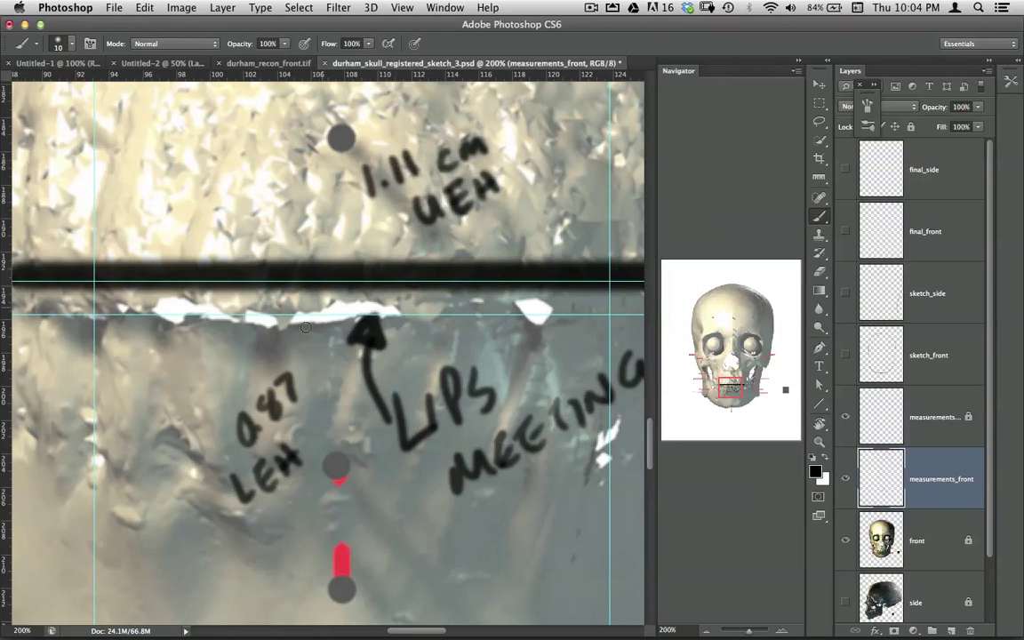
{"action": "key", "text": "i"}
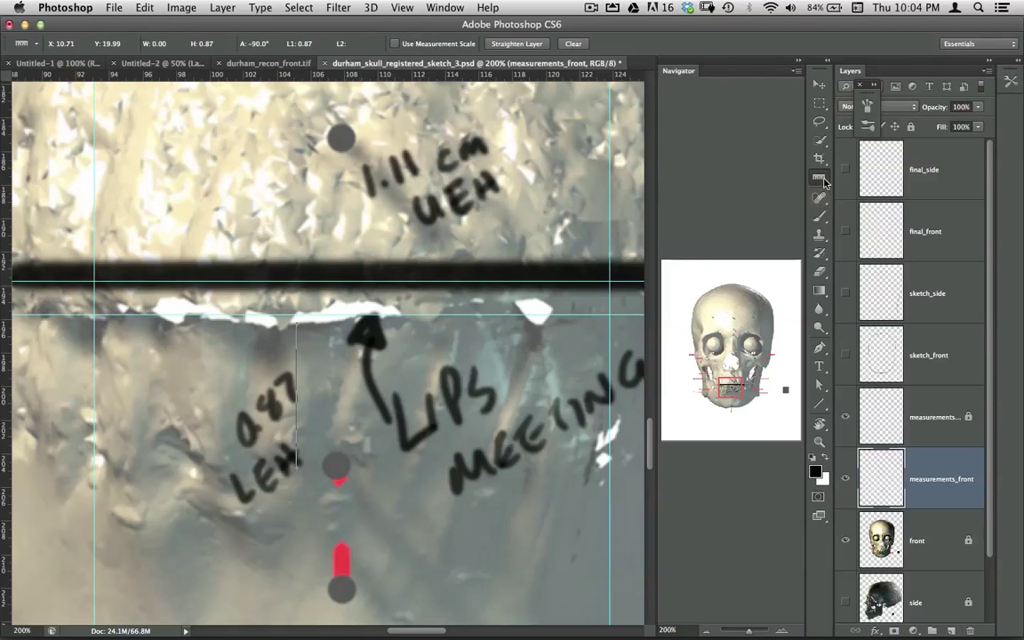
{"action": "left_click_drag", "start_coordinate": [367, 156], "coordinate": [448, 322]}
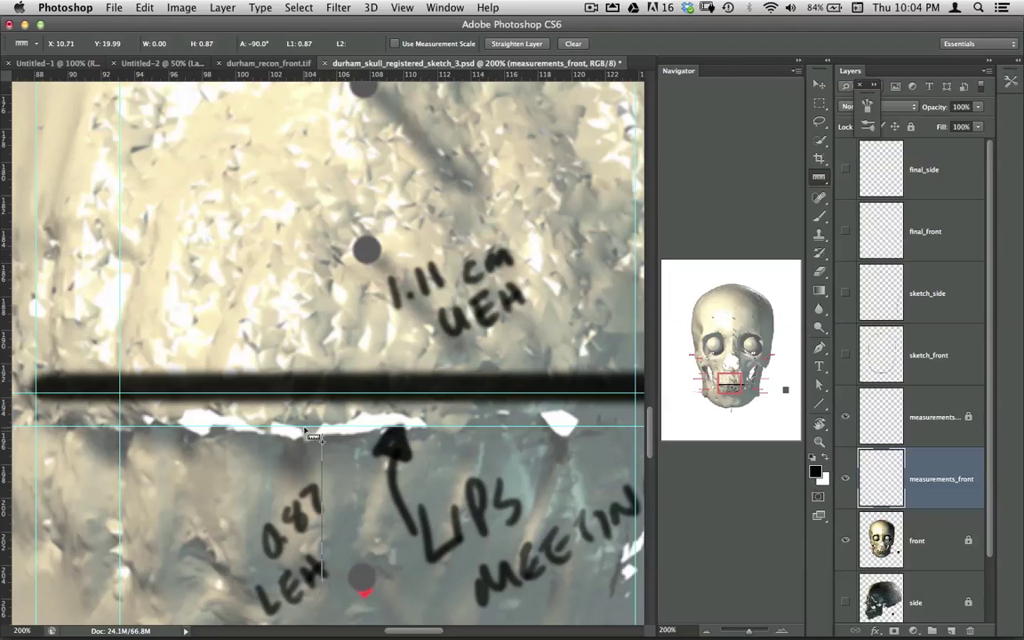
{"action": "left_click_drag", "start_coordinate": [297, 427], "coordinate": [298, 240]}
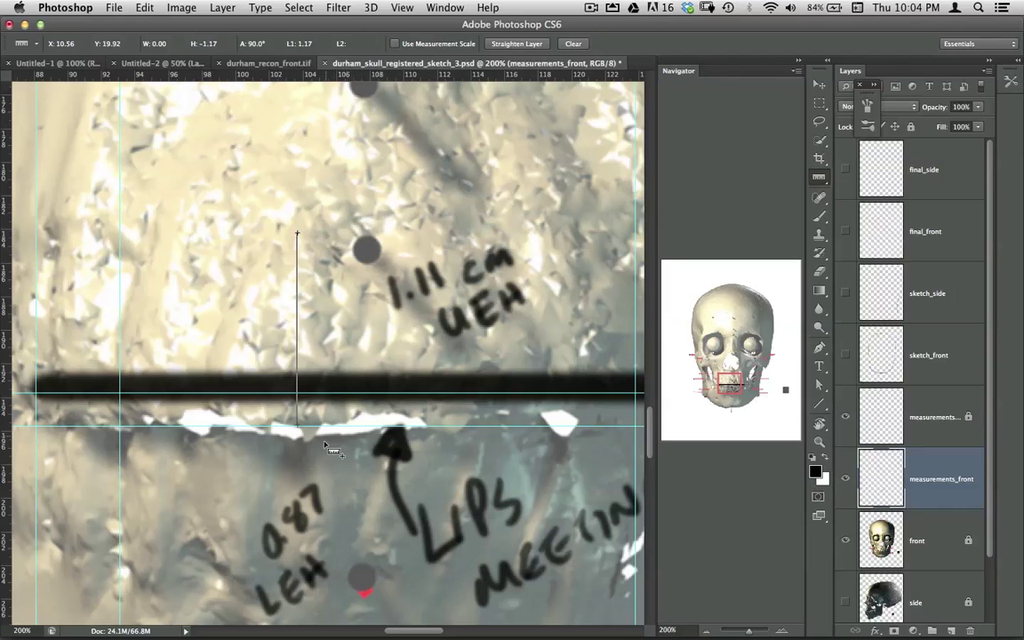
{"action": "scroll", "coordinate": [296, 443], "scroll_direction": "down", "scroll_amount": 5}
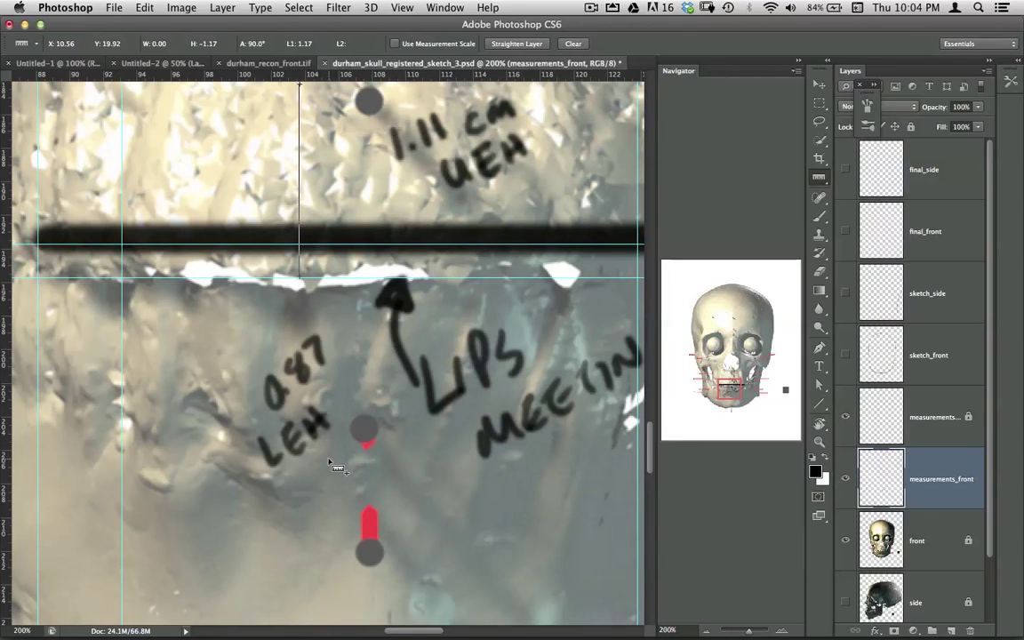
{"action": "key", "text": "super+Tab"}
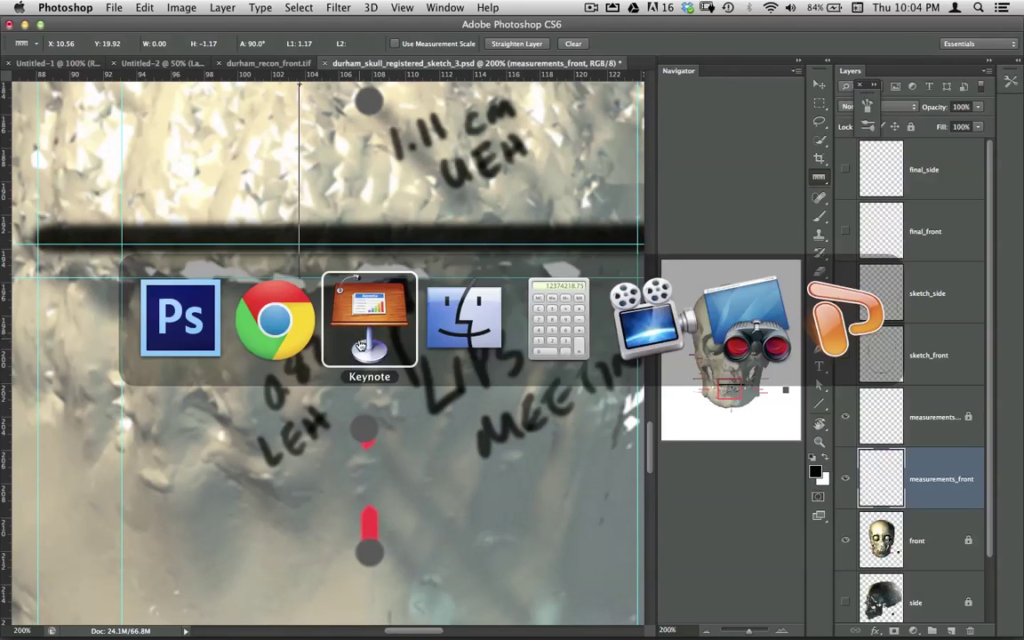
{"action": "left_click", "coordinate": [327, 311]}
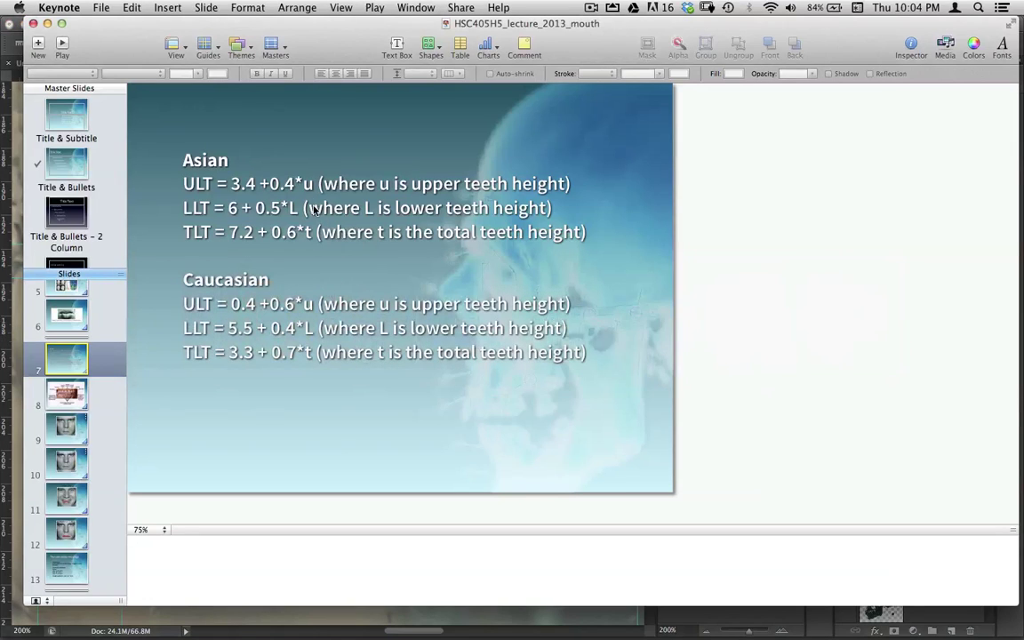
{"action": "key", "text": "super+Tab"}
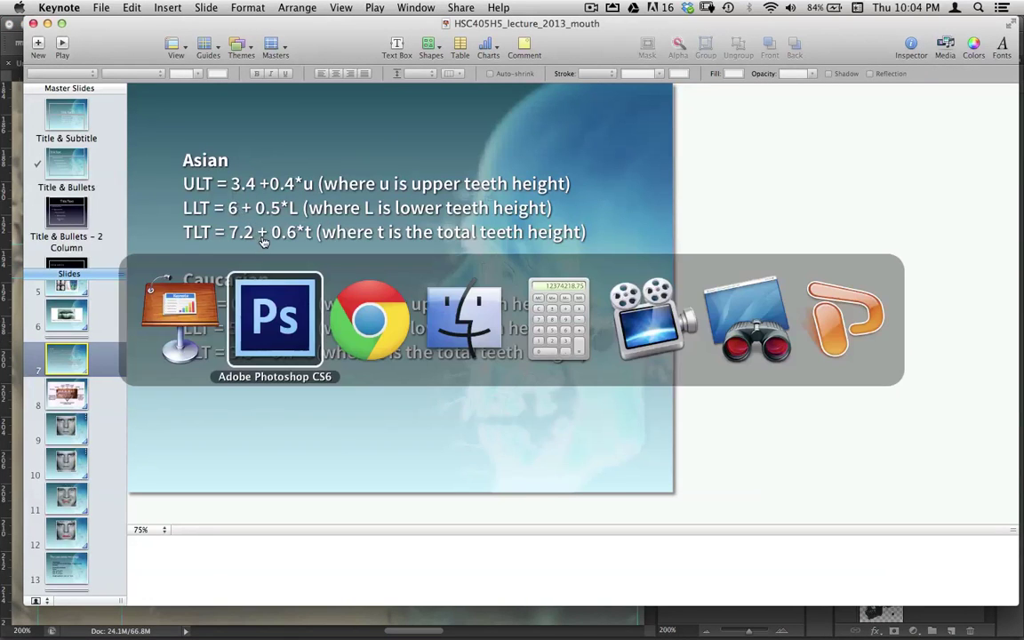
{"action": "key", "text": "Tab"}
{"action": "key", "text": "Tab"}
{"action": "key", "text": "Tab"}
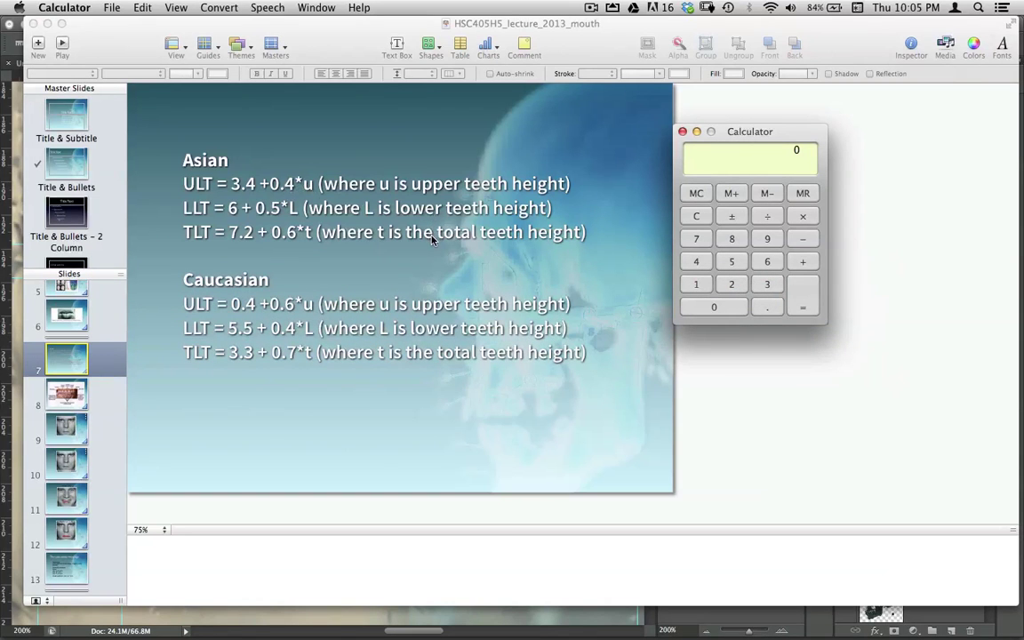
{"action": "key", "text": "super+Tab"}
{"action": "key", "text": "super+Tab"}
{"action": "key", "text": "Tab"}
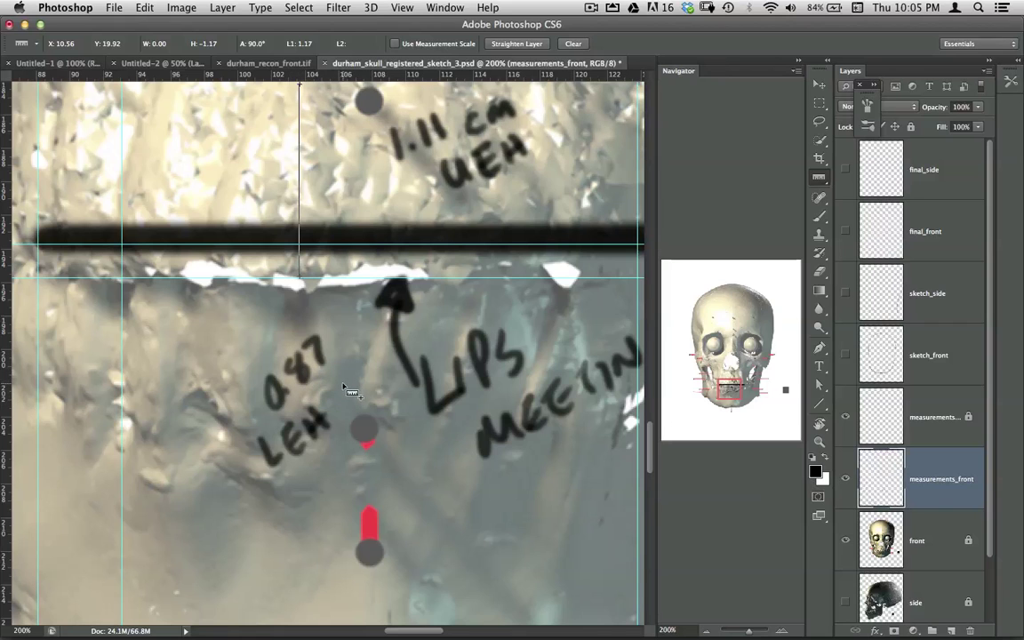
{"action": "key", "text": "super+Tab"}
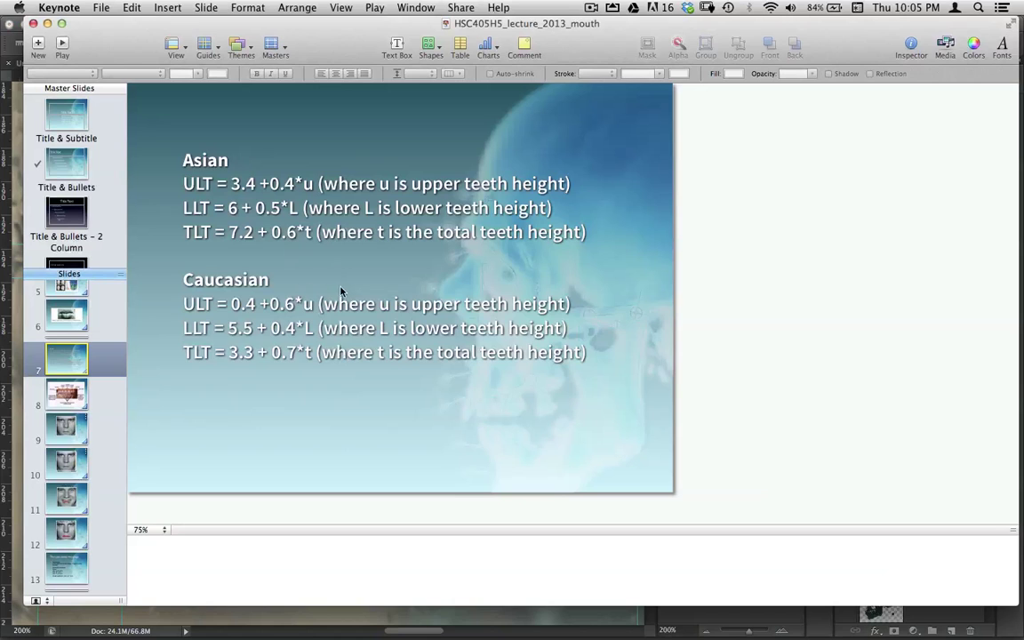
{"action": "key", "text": "super+Tab"}
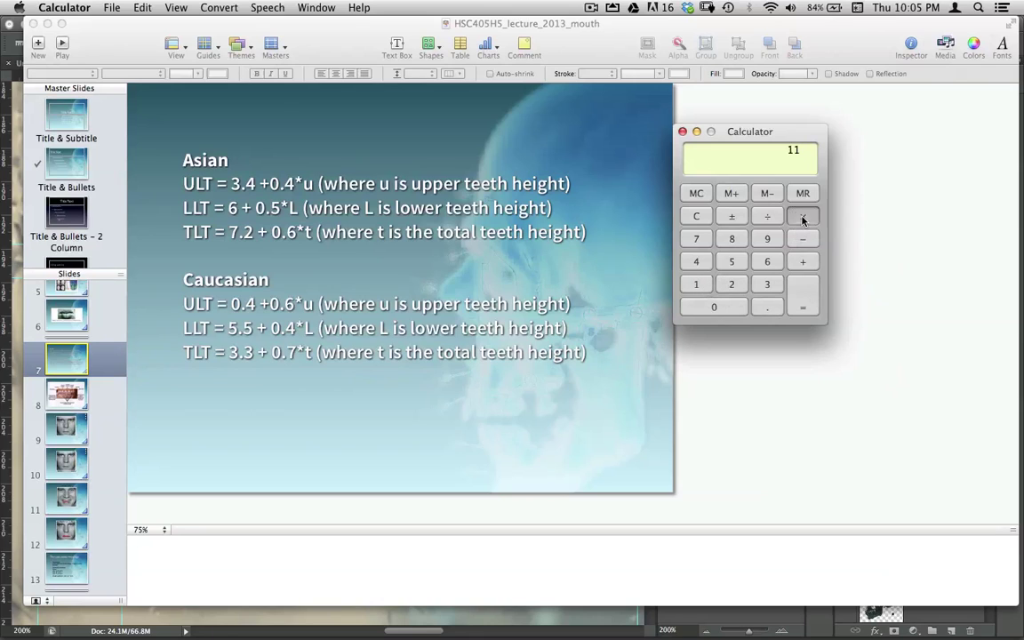
{"action": "key", "text": "."}
{"action": "left_click", "coordinate": [704, 267]}
{"action": "left_click", "coordinate": [805, 261]}
{"action": "left_click", "coordinate": [767, 286]}
{"action": "key", "text": "."}
{"action": "left_click", "coordinate": [700, 265]}
{"action": "key", "text": "super+h"}
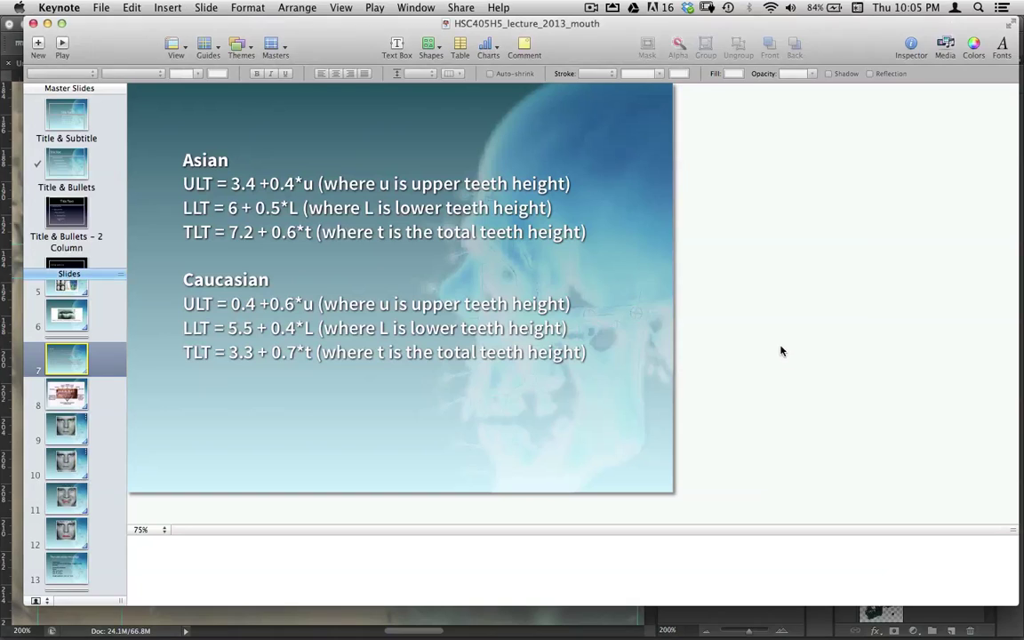
{"action": "key", "text": "super+Tab"}
{"action": "key", "text": "super+Tab"}
{"action": "left_click", "coordinate": [780, 352]}
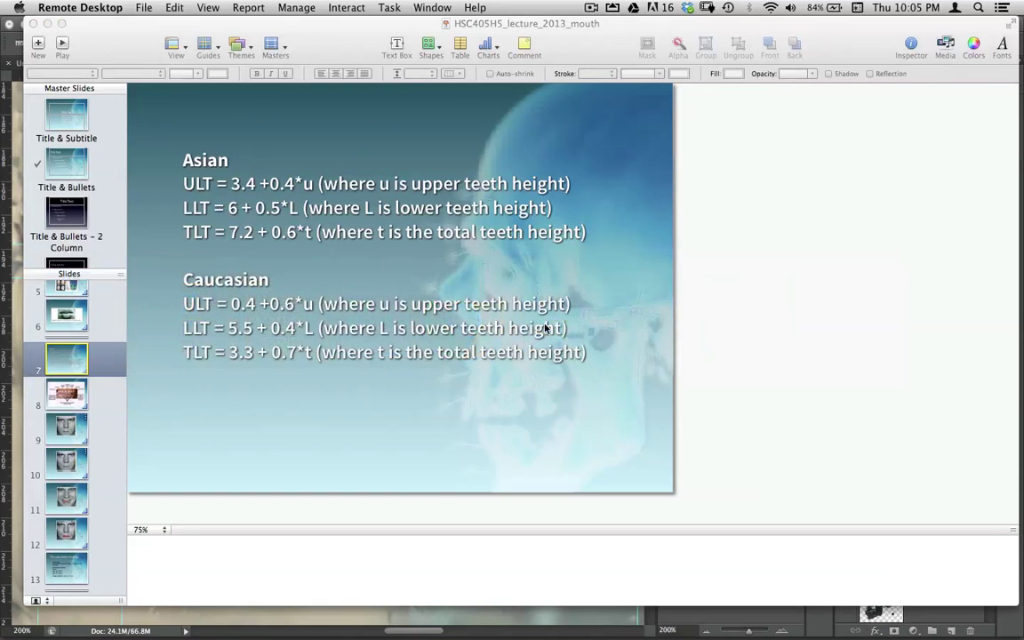
{"action": "key", "text": "super+Tab"}
{"action": "key", "text": "super+Tab"}
{"action": "key", "text": "super+Tab"}
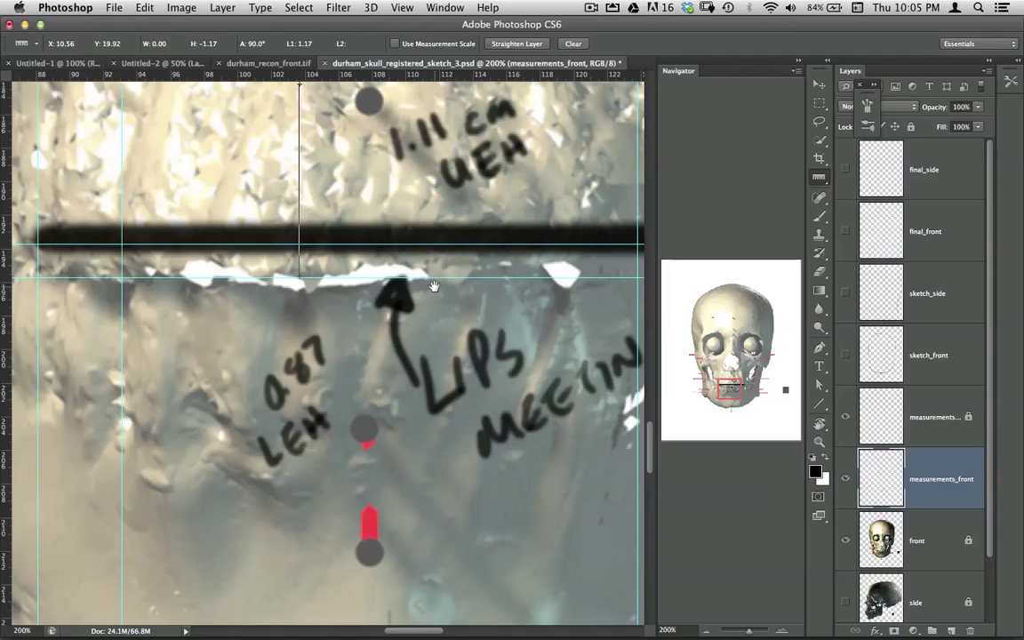
Step: Measure 0.78 up from the lips line and place a horizontal guide at the upper lip edge
{"action": "left_click_drag", "start_coordinate": [433, 285], "coordinate": [431, 403]}
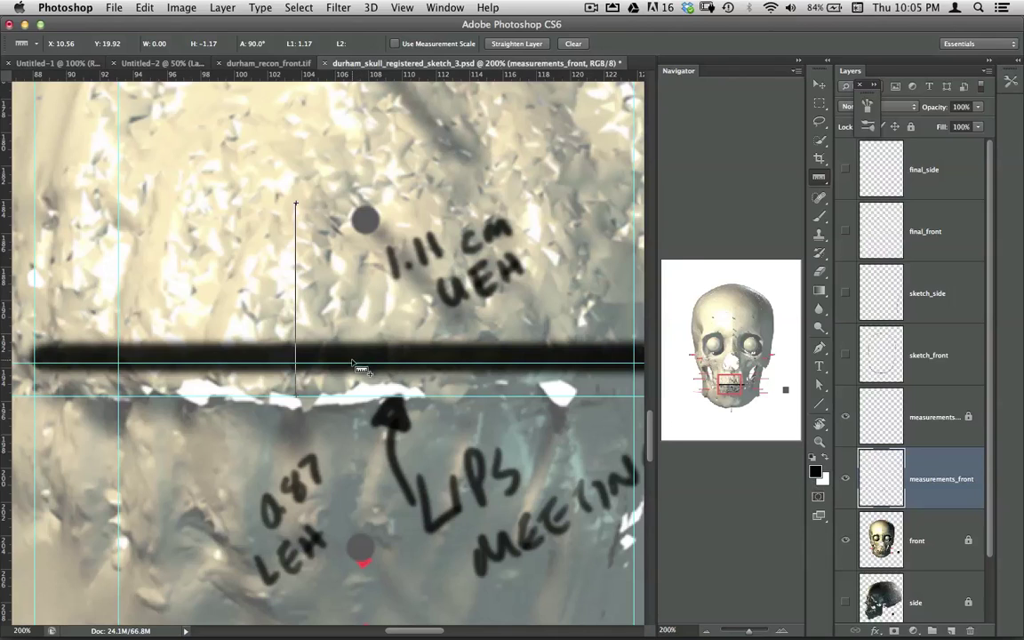
{"action": "left_click_drag", "start_coordinate": [353, 363], "coordinate": [363, 241]}
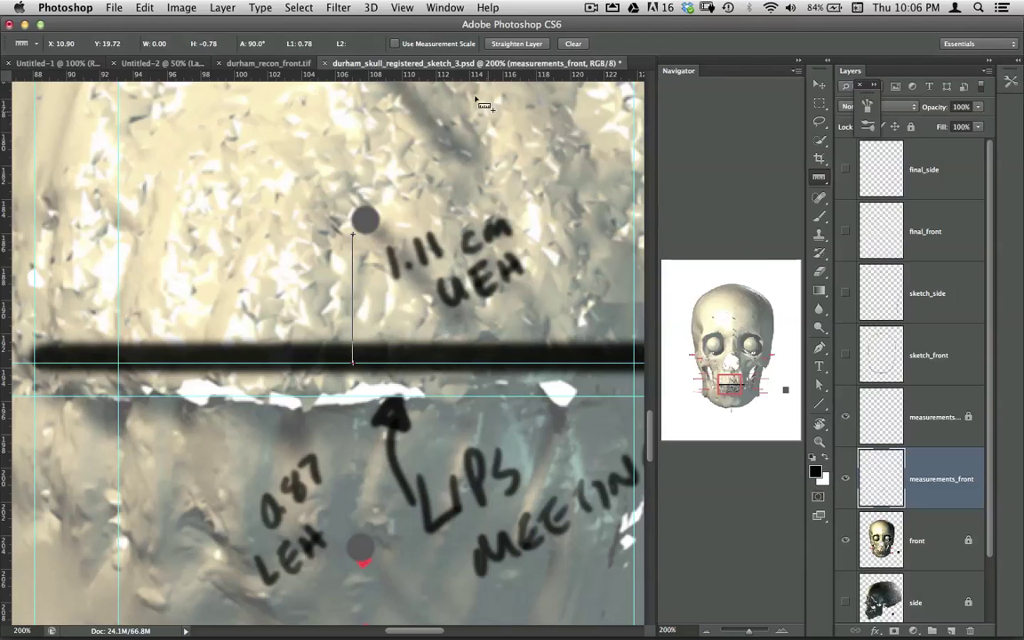
{"action": "left_click_drag", "start_coordinate": [394, 75], "coordinate": [437, 249]}
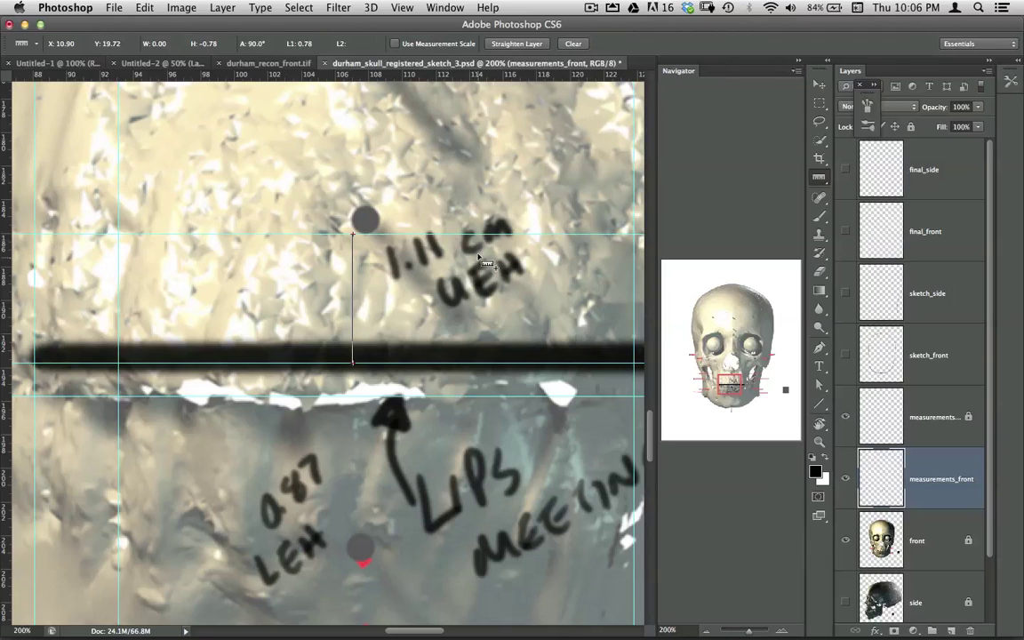
Step: Paint a short black stroke along the upper lip guide under the upper dot
{"action": "left_click", "coordinate": [820, 217]}
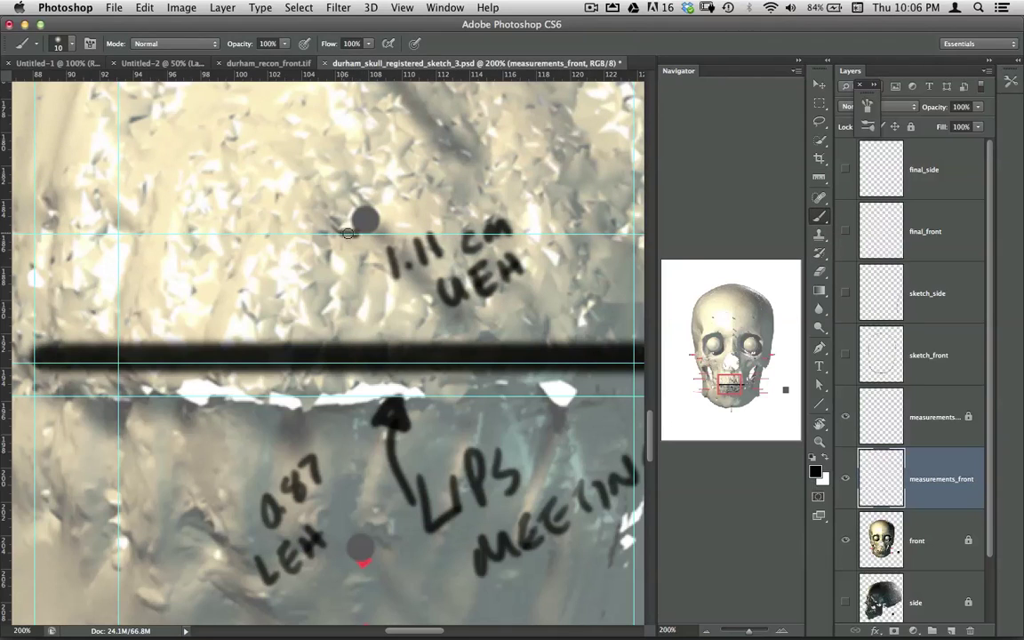
{"action": "left_click_drag", "start_coordinate": [335, 233], "coordinate": [377, 234]}
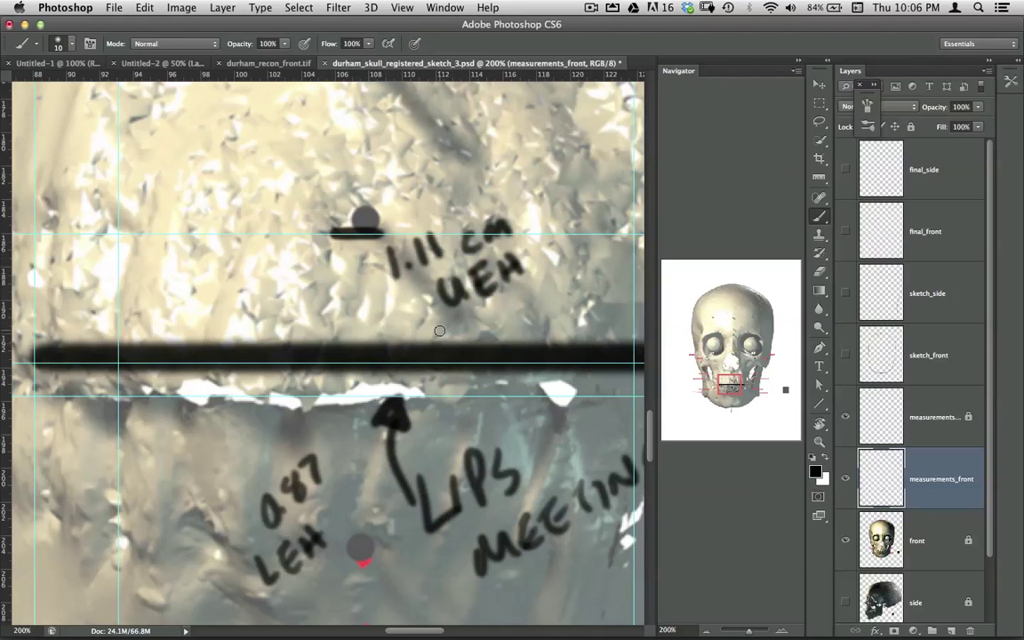
{"action": "key", "text": "super+Tab"}
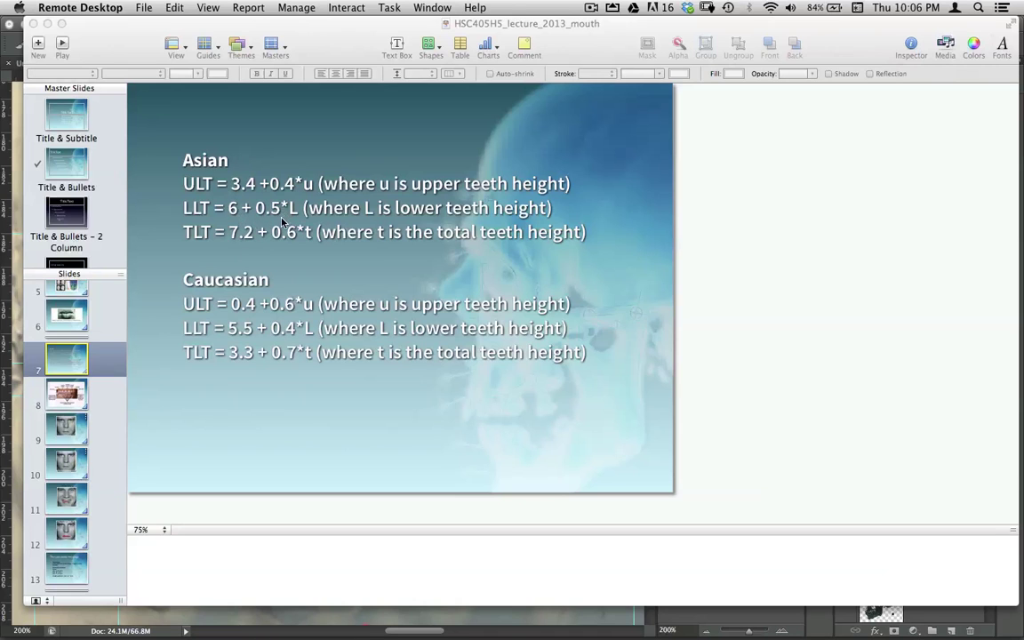
Step: In Calculator, compute 8.7 × 0.5 + 6 = 10.35 for the Asian lower lip thickness
{"action": "key", "text": "super+Tab"}
{"action": "left_click", "coordinate": [446, 328]}
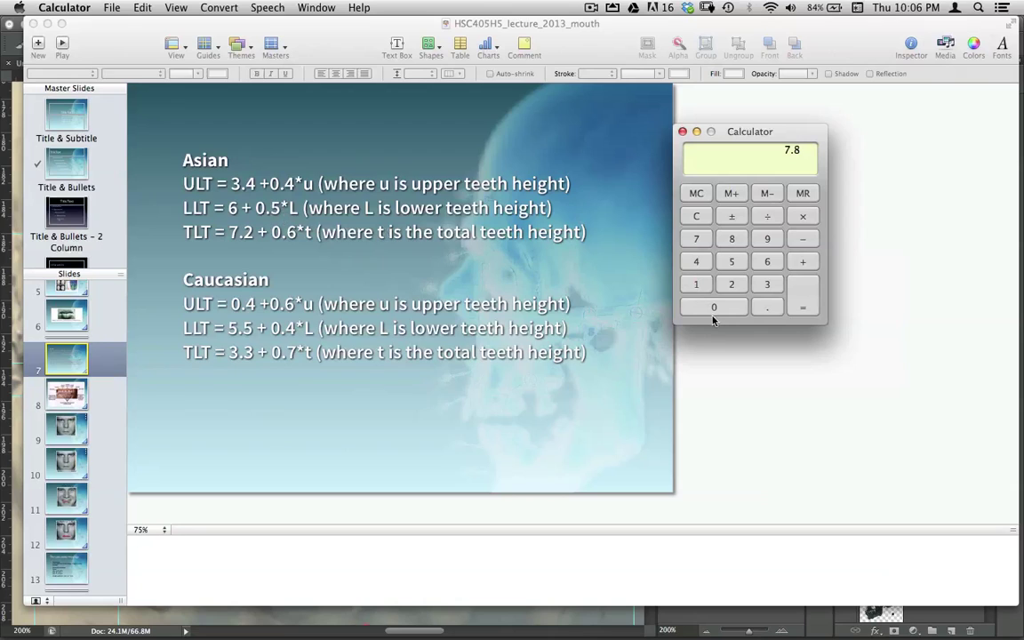
{"action": "left_click", "coordinate": [764, 307]}
{"action": "left_click", "coordinate": [707, 221]}
{"action": "left_click", "coordinate": [696, 248]}
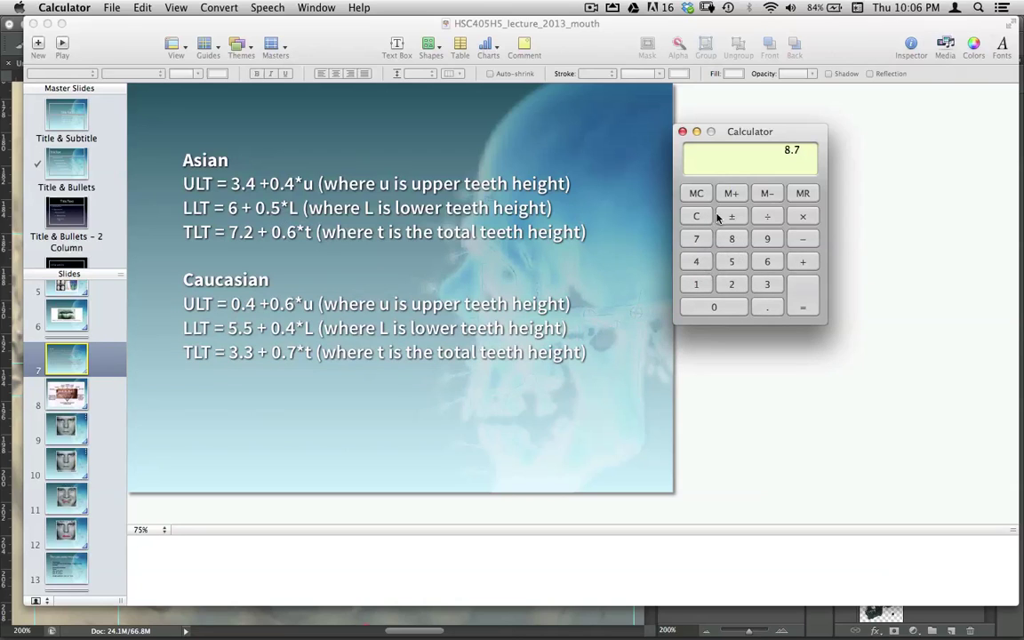
{"action": "left_click", "coordinate": [802, 216]}
{"action": "left_click", "coordinate": [733, 308]}
{"action": "left_click", "coordinate": [768, 308]}
{"action": "left_click", "coordinate": [731, 259]}
{"action": "left_click", "coordinate": [800, 302]}
{"action": "left_click", "coordinate": [768, 262]}
{"action": "left_click", "coordinate": [802, 300]}
{"action": "key", "text": "super+Tab"}
{"action": "key", "text": "super+Tab"}
{"action": "key", "text": "super+Tab"}
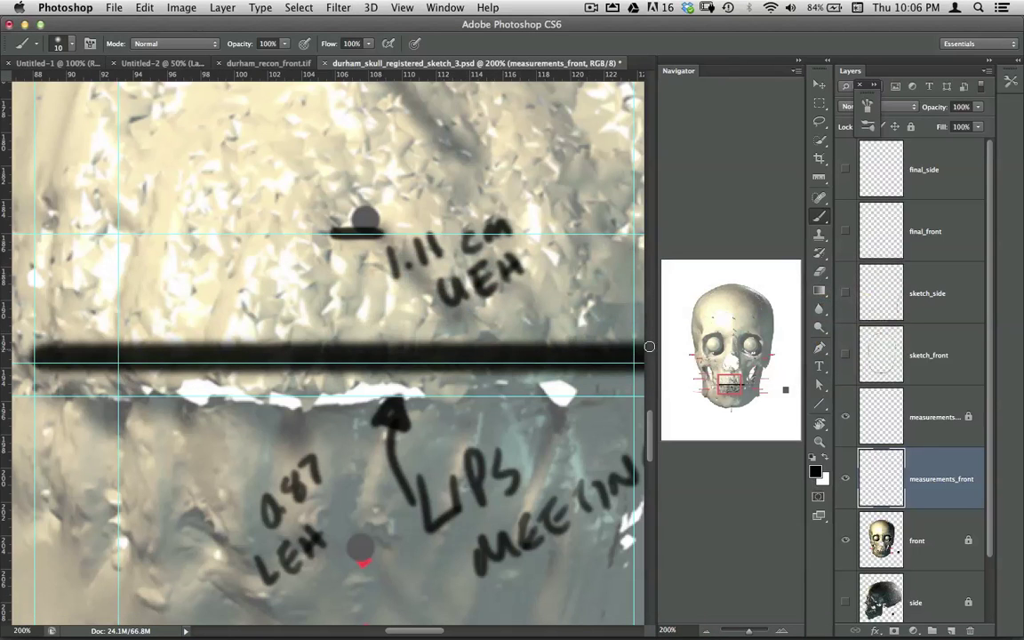
Step: Measure 1.03 below the lips line, add a guide there, and paint a short black stroke along it
{"action": "left_click", "coordinate": [820, 180]}
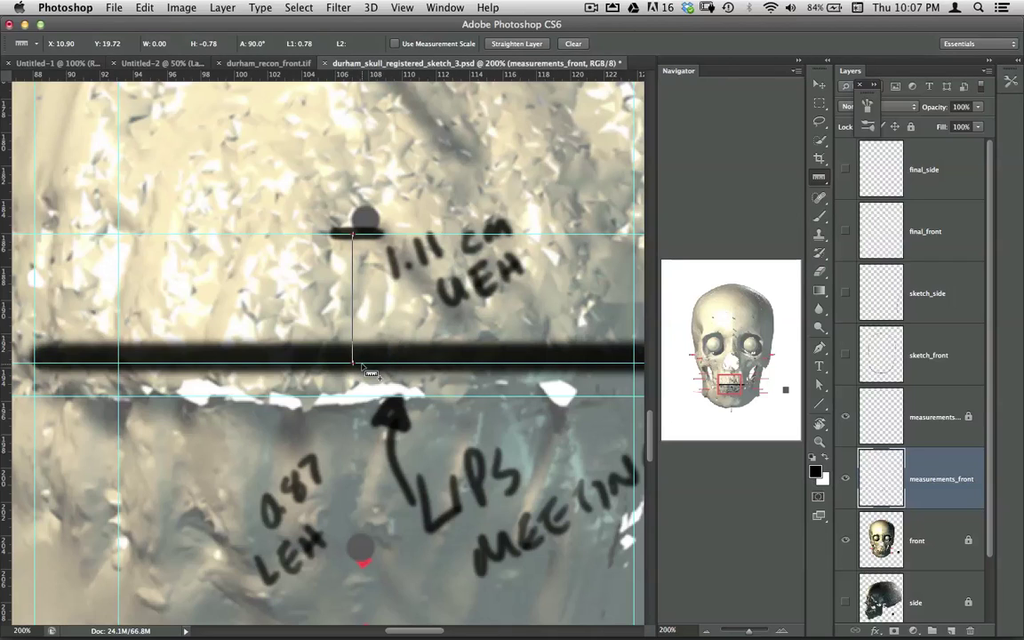
{"action": "left_click_drag", "start_coordinate": [360, 365], "coordinate": [361, 463]}
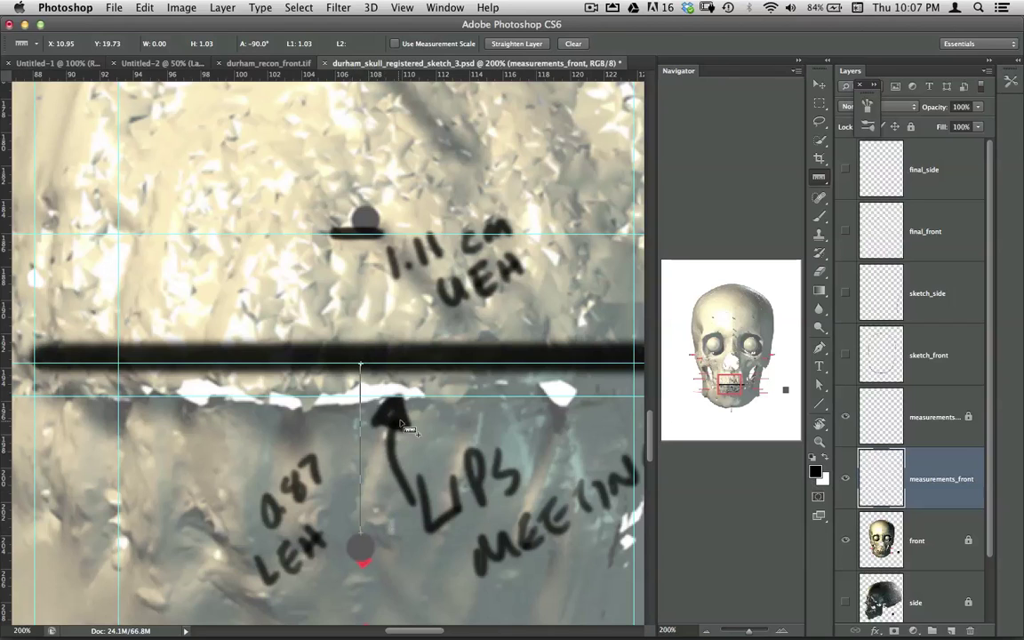
{"action": "left_click_drag", "start_coordinate": [454, 78], "coordinate": [455, 533]}
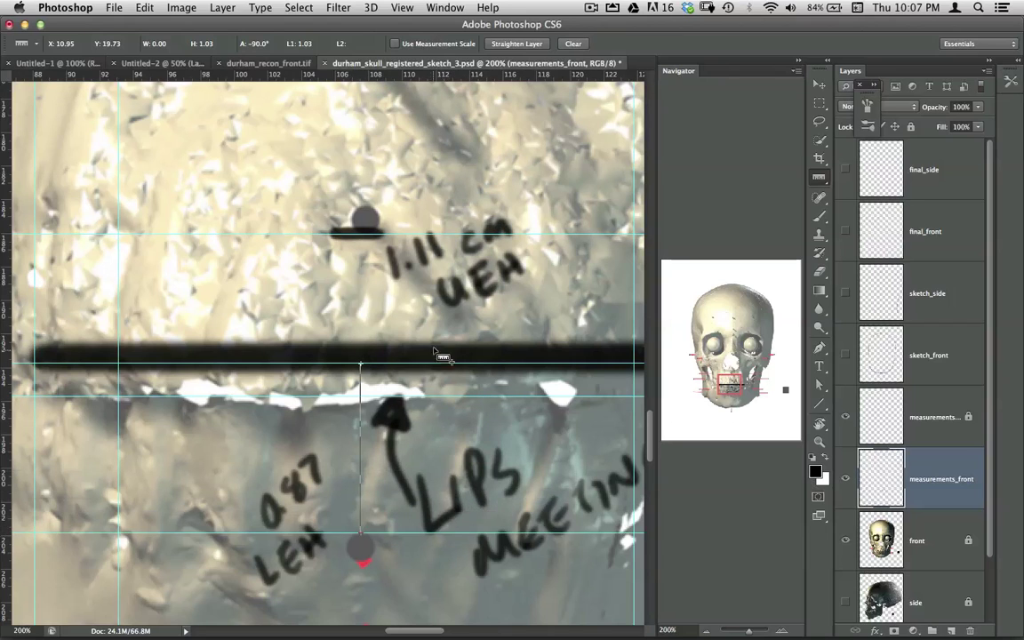
{"action": "key", "text": "b"}
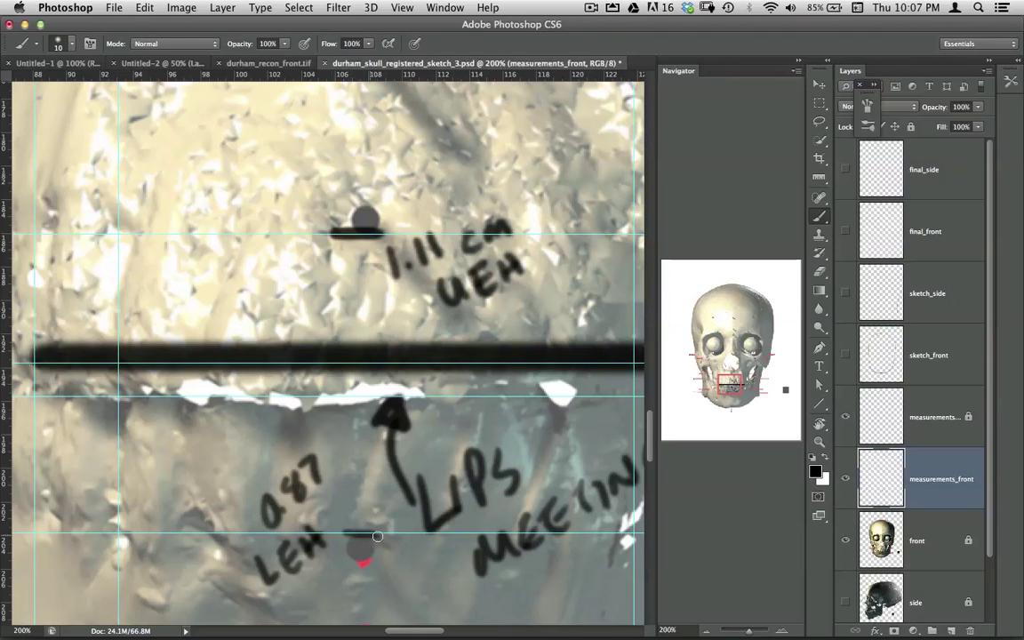
{"action": "left_click_drag", "start_coordinate": [347, 533], "coordinate": [395, 534]}
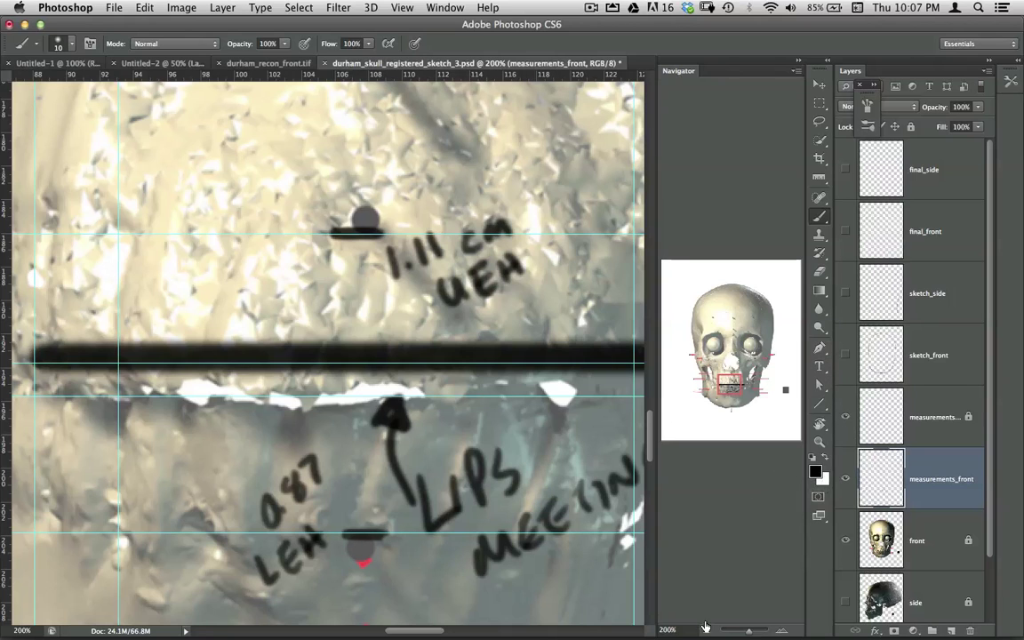
Step: Hide the guides and show the sketch_front strokes with the Brush ready
{"action": "key", "text": "super+minus"}
{"action": "key", "text": "super+minus"}
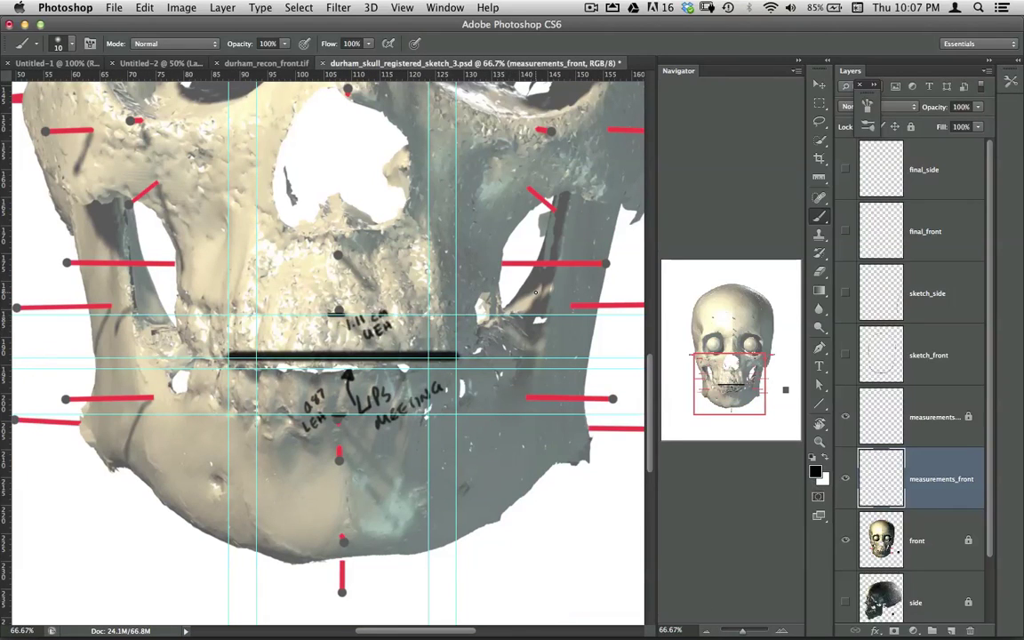
{"action": "key", "text": "super+semicolon"}
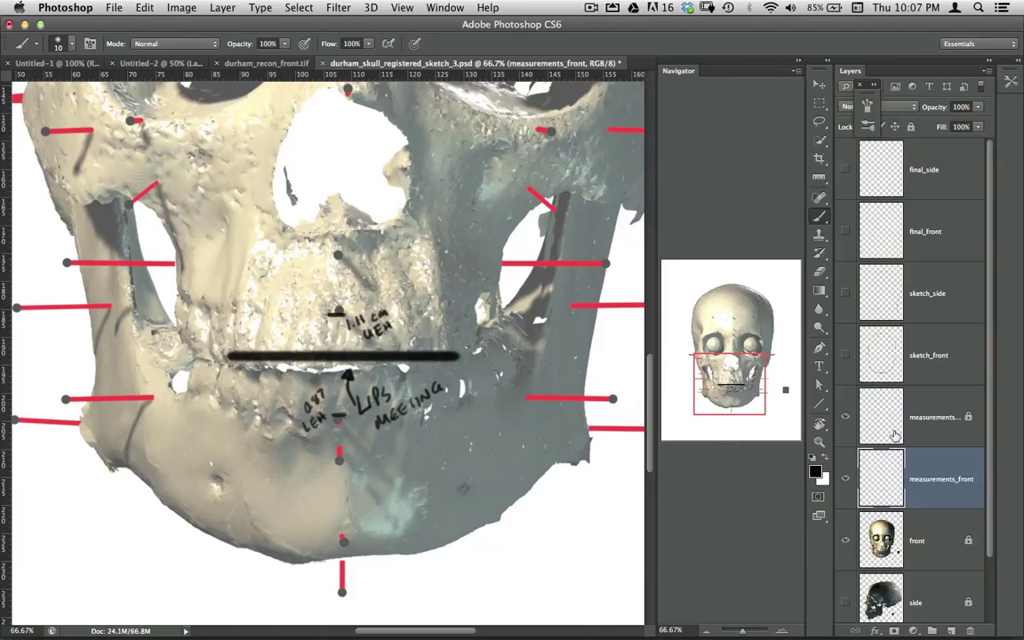
{"action": "left_click", "coordinate": [913, 369]}
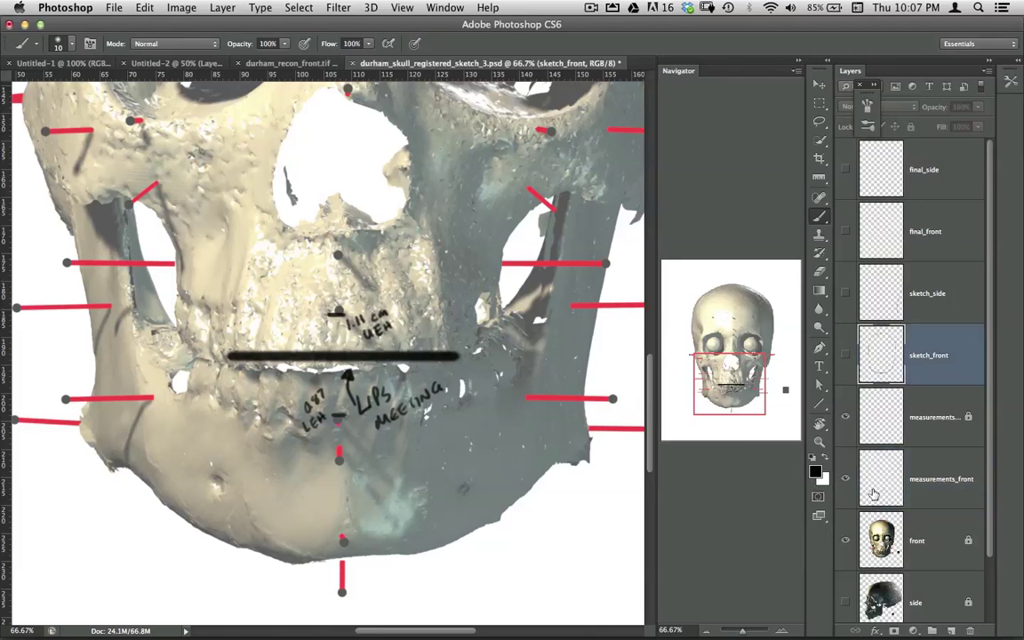
{"action": "key", "text": "p"}
{"action": "left_click", "coordinate": [845, 354]}
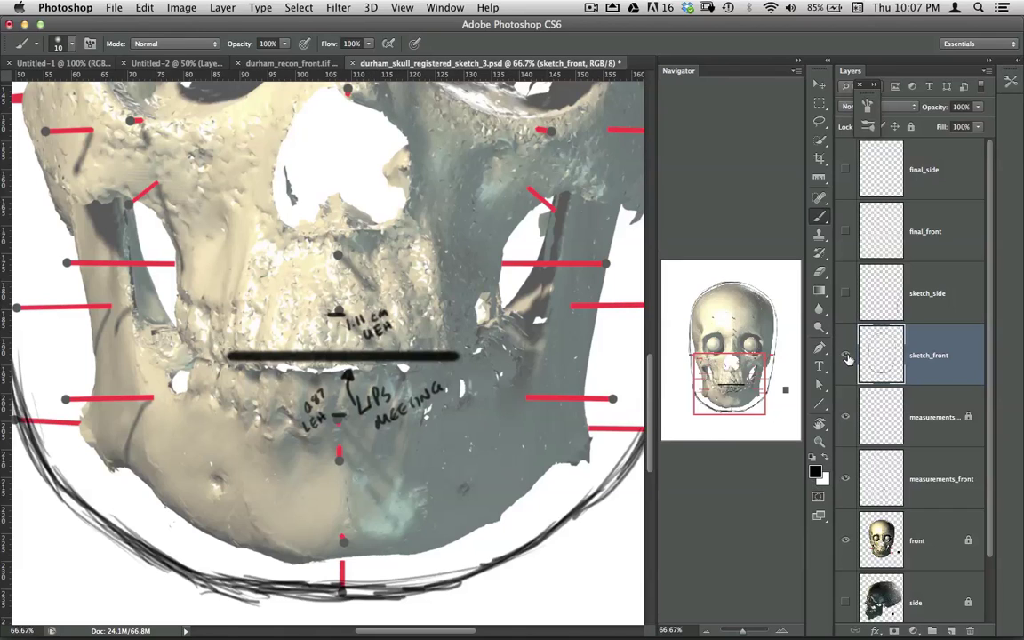
{"action": "left_click", "coordinate": [818, 219]}
Step: Fade the measurements_front layer to about 48% opacity, then reselect sketch_front
{"action": "left_click", "coordinate": [884, 475]}
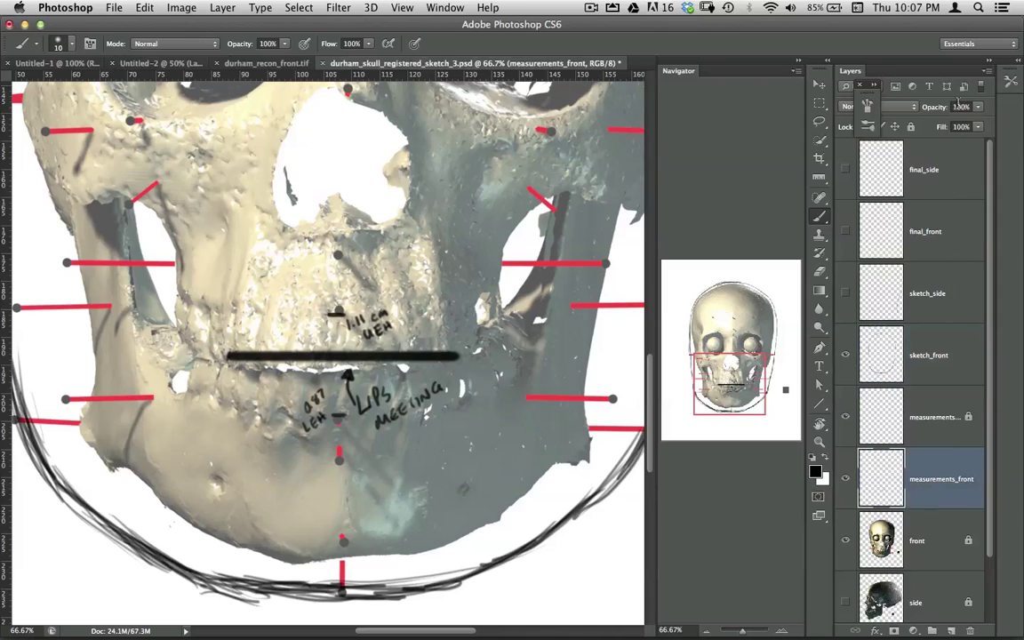
{"action": "left_click_drag", "start_coordinate": [929, 107], "coordinate": [905, 109]}
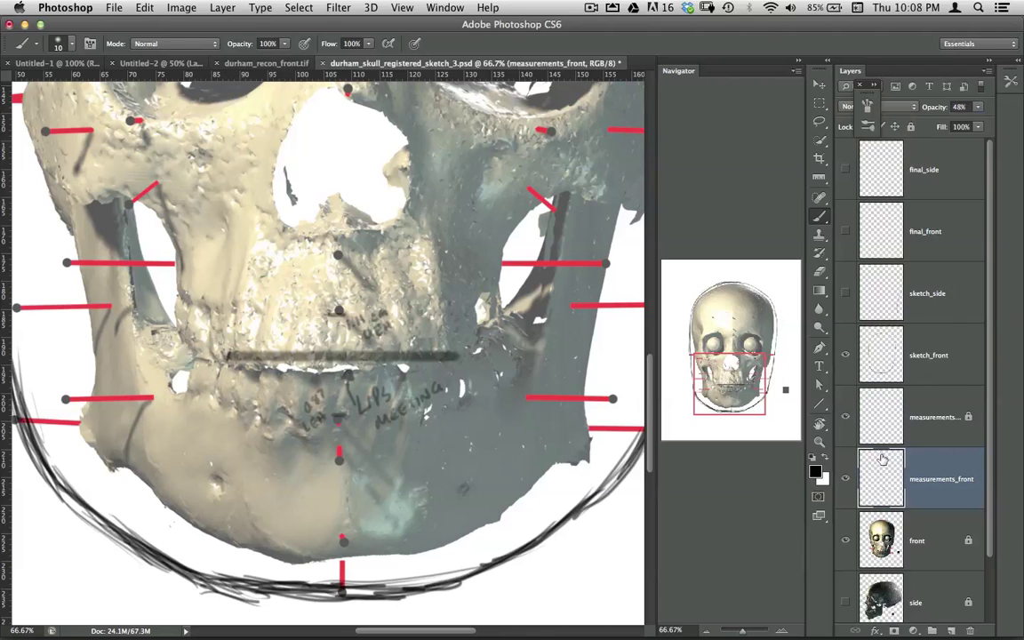
{"action": "left_click", "coordinate": [880, 369]}
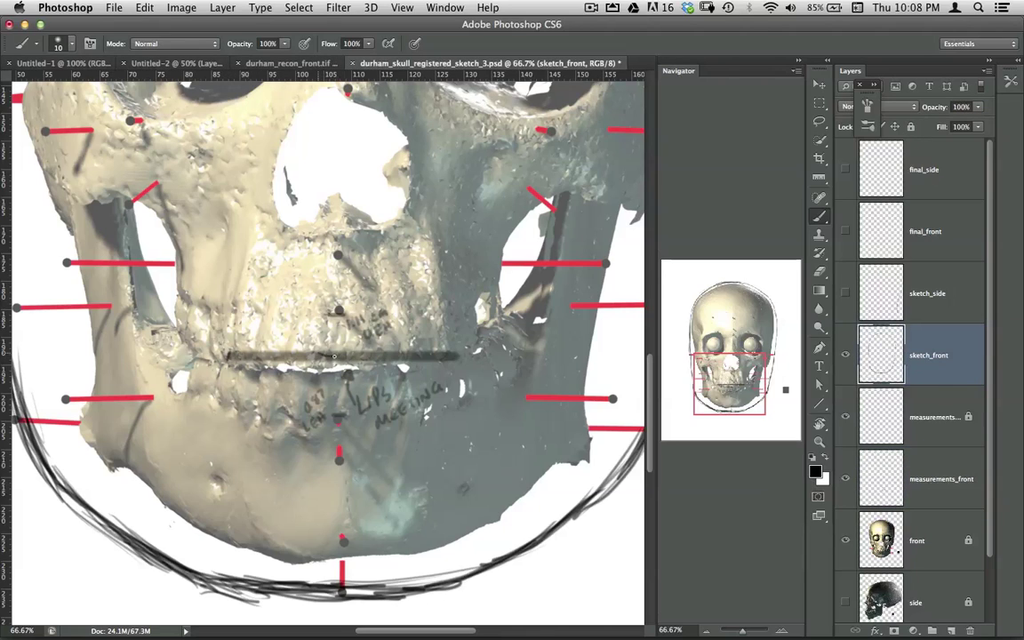
Step: Paint the lower lip's curved outline beneath the lips-meeting line on sketch_front
{"action": "left_click_drag", "start_coordinate": [318, 354], "coordinate": [354, 354]}
{"action": "mouse_move", "coordinate": [332, 413]}
{"action": "left_mouse_down"}
{"action": "mouse_move", "coordinate": [370, 414]}
{"action": "mouse_move", "coordinate": [356, 407]}
{"action": "mouse_move", "coordinate": [420, 379]}
{"action": "left_mouse_up"}
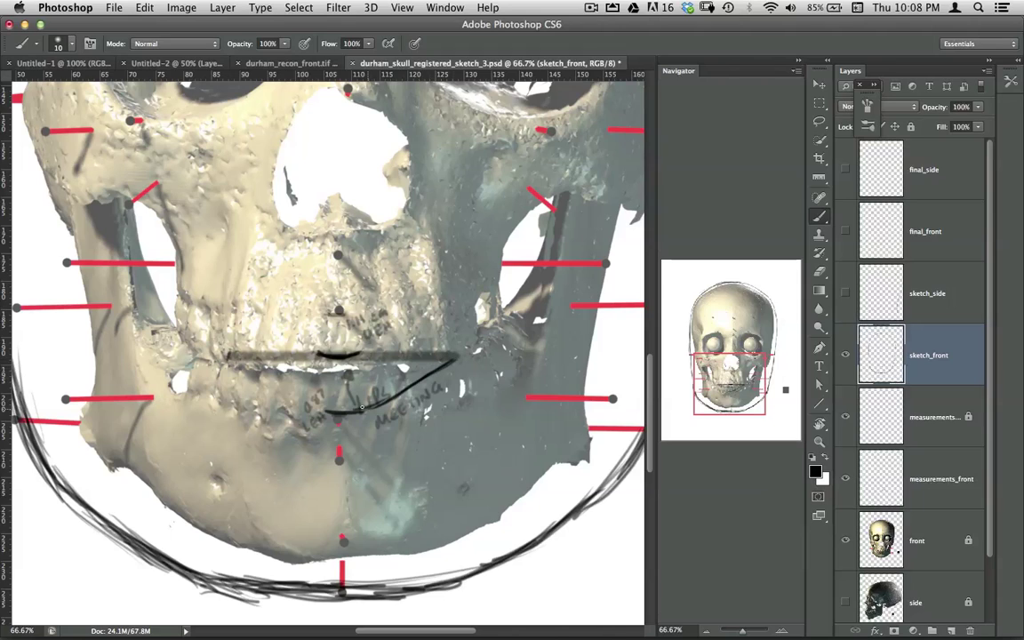
{"action": "left_click_drag", "start_coordinate": [233, 365], "coordinate": [325, 412]}
Step: Rotate the canvas and paint the leaf-shaped lips outline, reinforcing its upper and left edges
{"action": "key", "text": "r"}
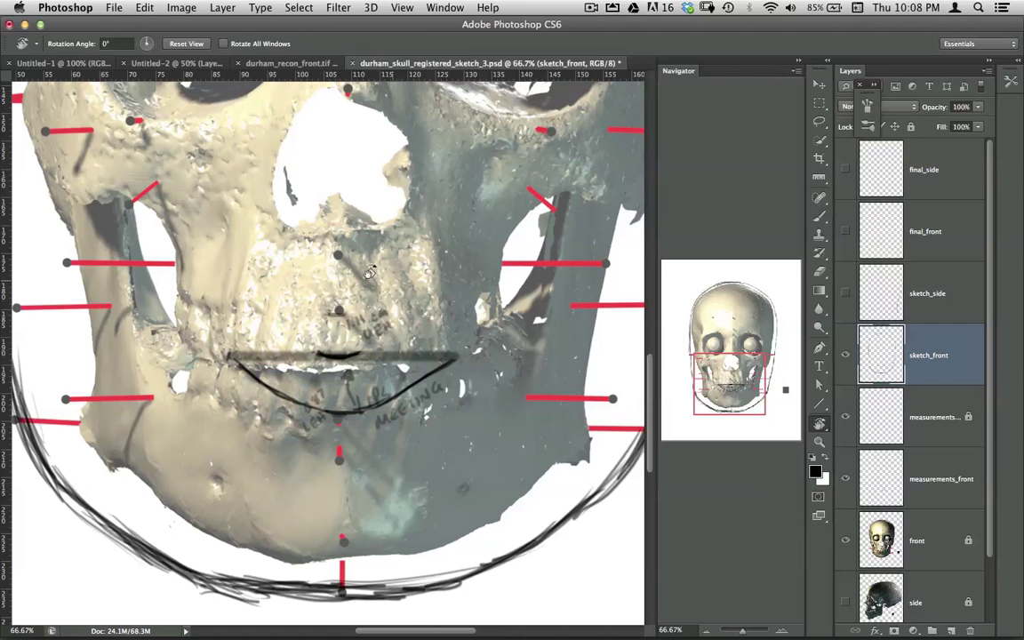
{"action": "left_click_drag", "start_coordinate": [421, 317], "coordinate": [313, 384]}
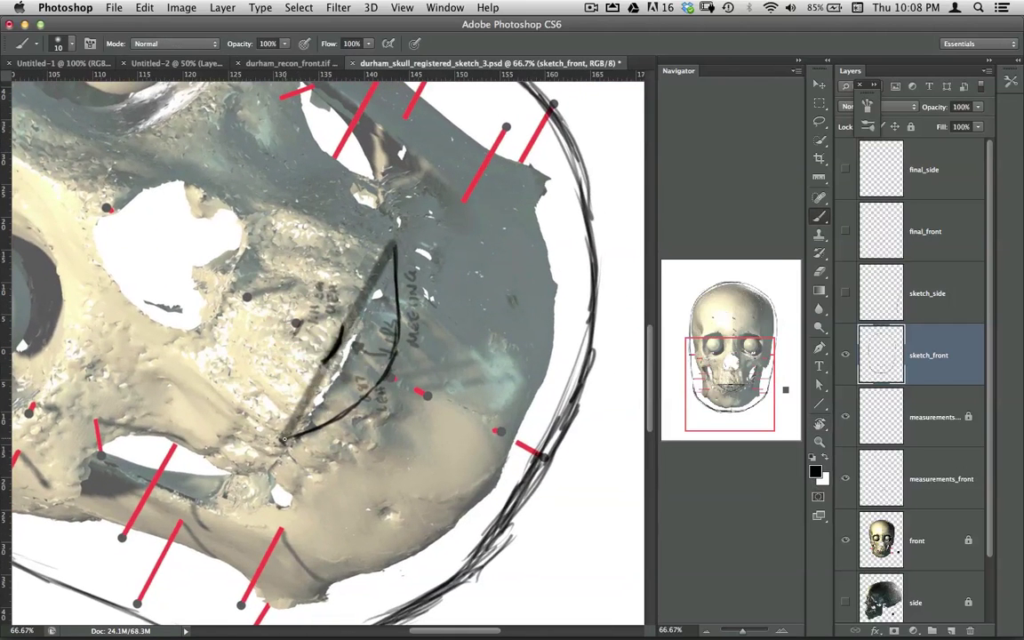
{"action": "left_click_drag", "start_coordinate": [284, 435], "coordinate": [294, 386]}
{"action": "left_click_drag", "start_coordinate": [295, 342], "coordinate": [296, 323]}
{"action": "mouse_move", "coordinate": [395, 246]}
{"action": "left_mouse_down"}
{"action": "mouse_move", "coordinate": [351, 267]}
{"action": "mouse_move", "coordinate": [296, 320]}
{"action": "left_mouse_up"}
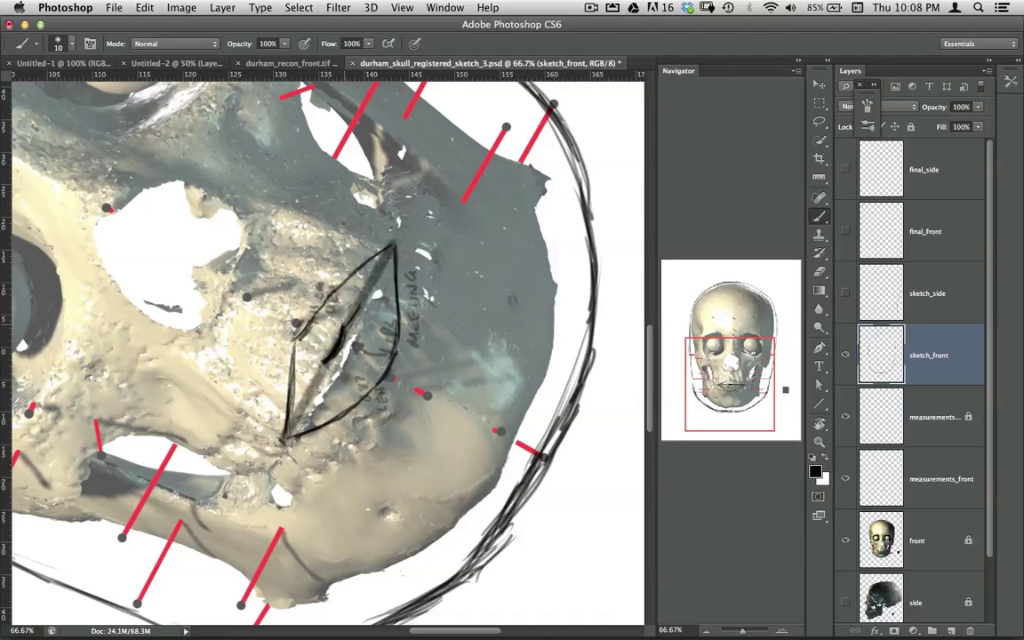
{"action": "left_click_drag", "start_coordinate": [345, 330], "coordinate": [388, 256]}
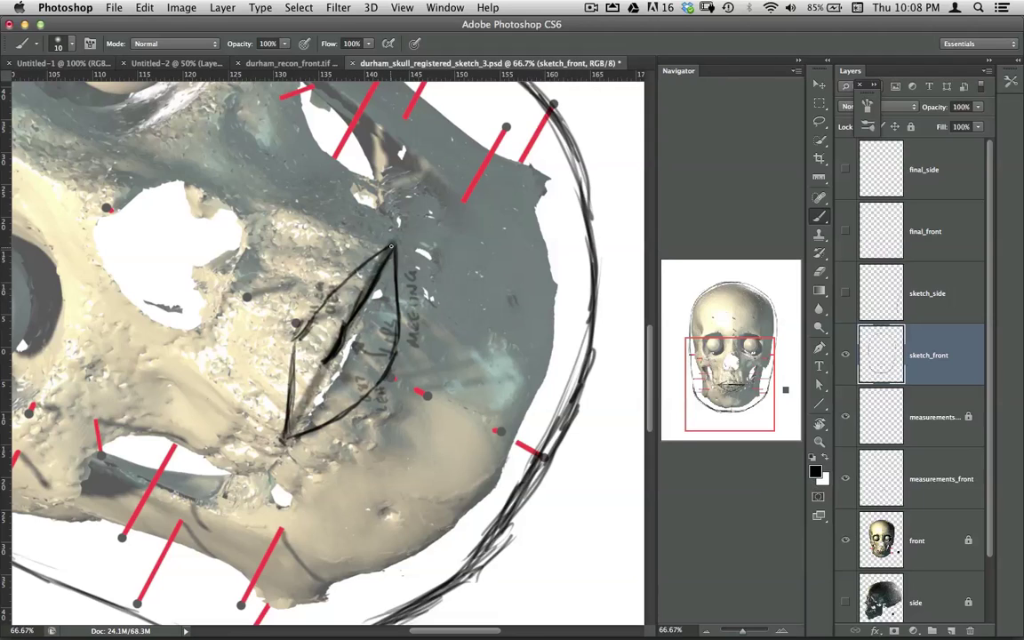
{"action": "left_click_drag", "start_coordinate": [293, 327], "coordinate": [266, 381]}
{"action": "left_click_drag", "start_coordinate": [316, 382], "coordinate": [320, 374]}
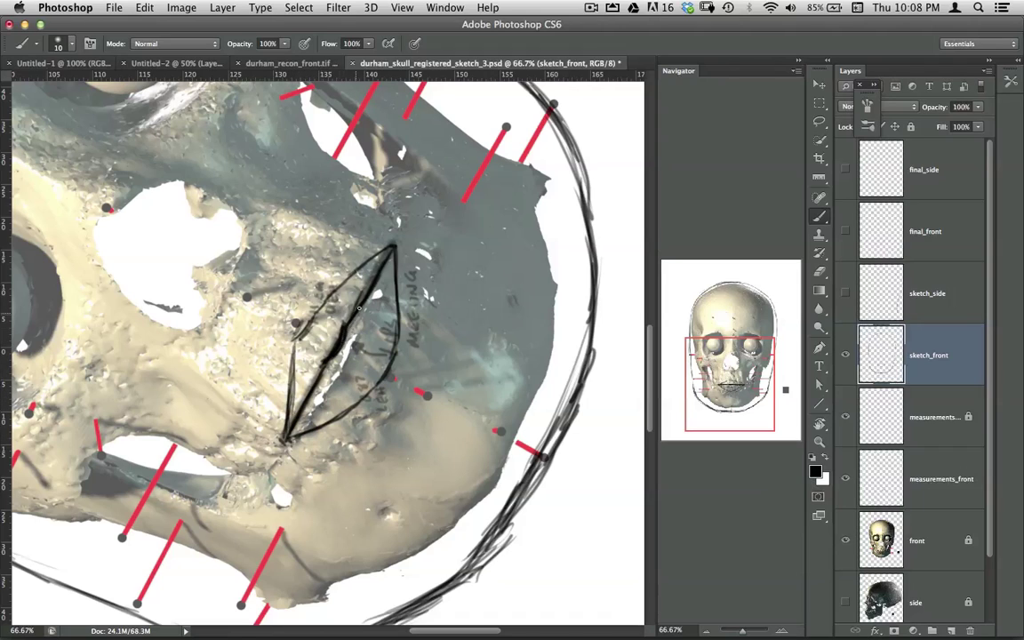
{"action": "left_click_drag", "start_coordinate": [388, 251], "coordinate": [304, 328]}
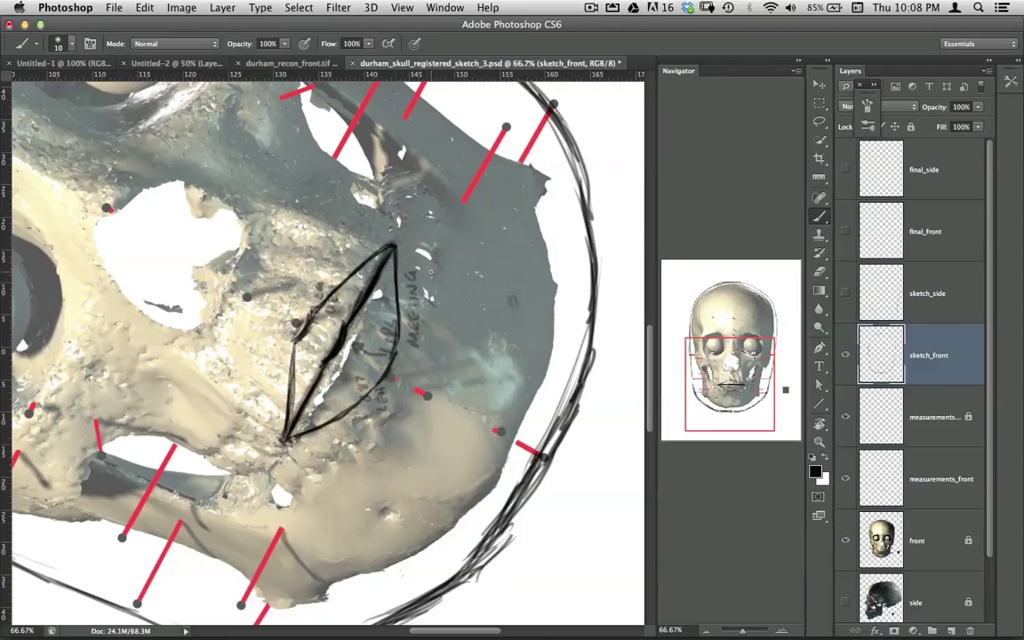
Step: Strengthen the lower-left lip edge, then turn the view upright and zoom out to the whole face
{"action": "key", "text": "r"}
{"action": "mouse_move", "coordinate": [432, 271]}
{"action": "left_mouse_down"}
{"action": "mouse_move", "coordinate": [459, 340]}
{"action": "mouse_move", "coordinate": [409, 433]}
{"action": "mouse_move", "coordinate": [333, 467]}
{"action": "left_mouse_up"}
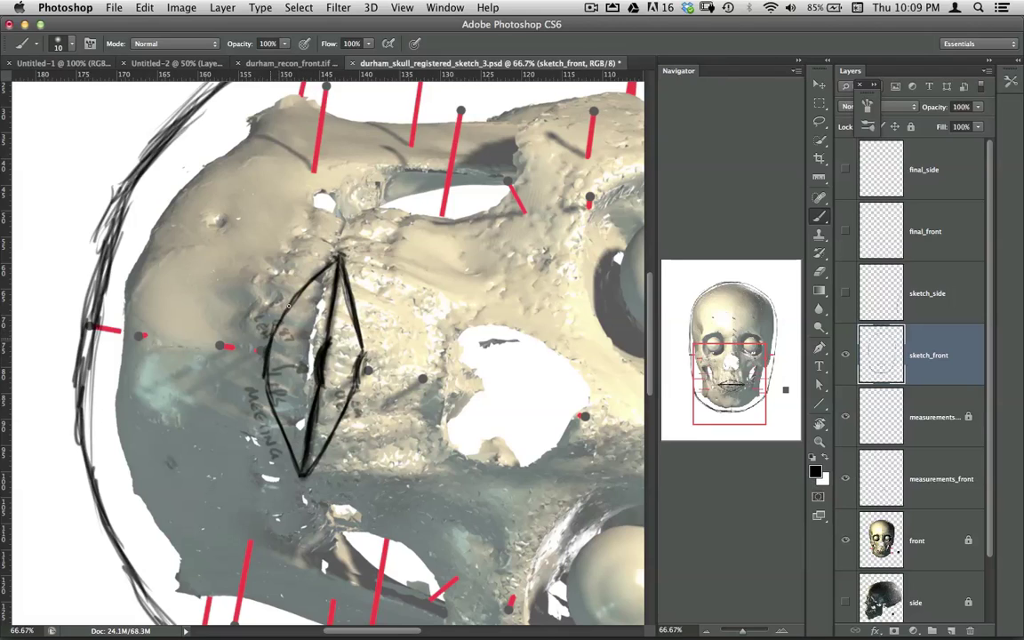
{"action": "mouse_move", "coordinate": [265, 369]}
{"action": "left_mouse_down"}
{"action": "mouse_move", "coordinate": [269, 422]}
{"action": "mouse_move", "coordinate": [305, 461]}
{"action": "left_mouse_up"}
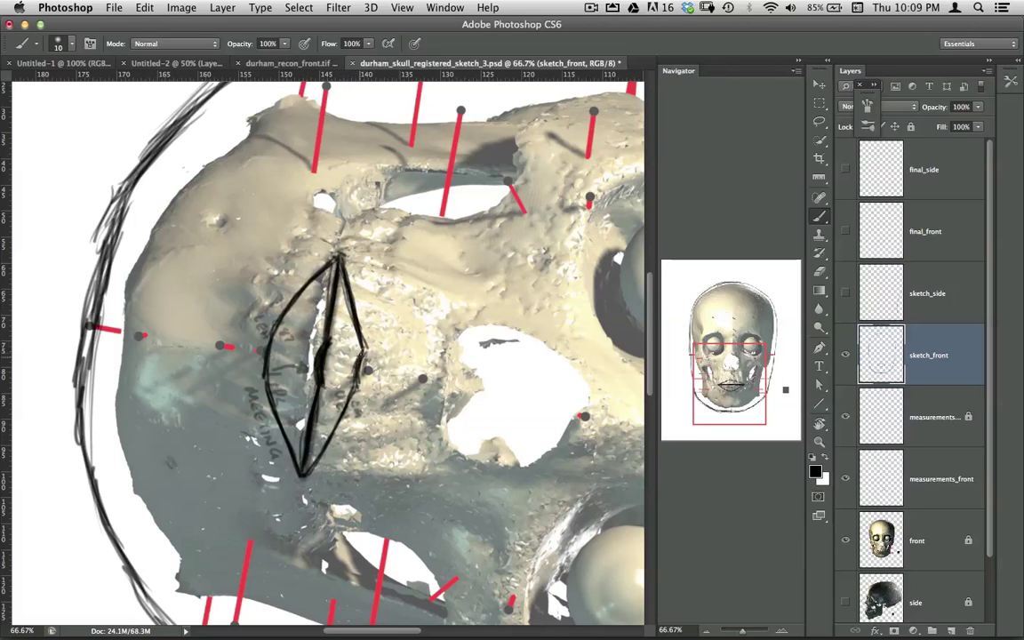
{"action": "key", "text": "r"}
{"action": "mouse_move", "coordinate": [344, 389]}
{"action": "left_mouse_down"}
{"action": "mouse_move", "coordinate": [284, 382]}
{"action": "mouse_move", "coordinate": [296, 326]}
{"action": "mouse_move", "coordinate": [327, 336]}
{"action": "left_mouse_up"}
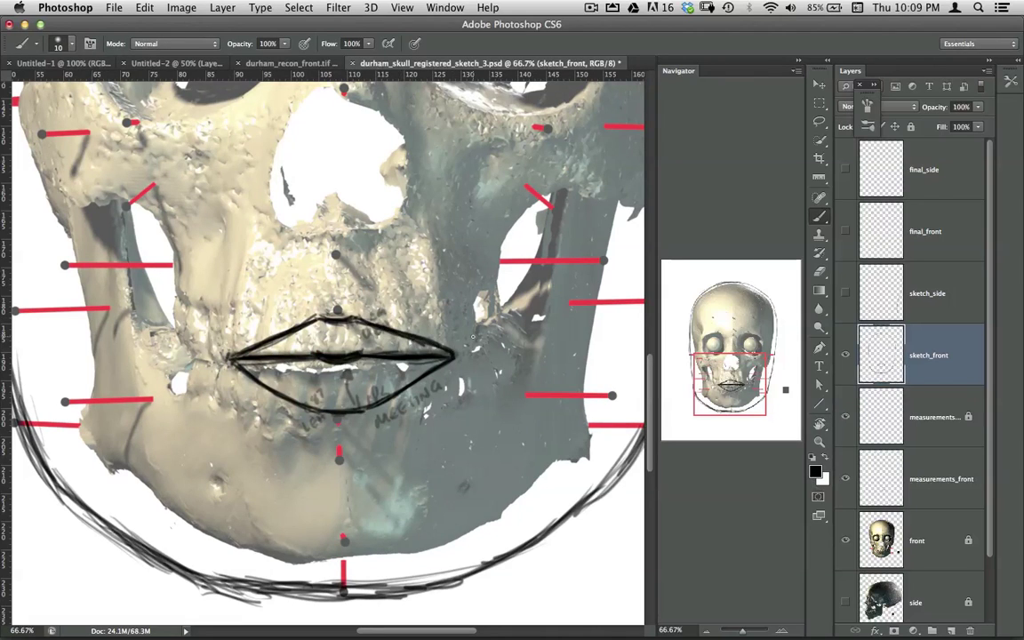
{"action": "left_click", "coordinate": [706, 631]}
{"action": "left_click", "coordinate": [707, 631]}
{"action": "mouse_move", "coordinate": [942, 629]}
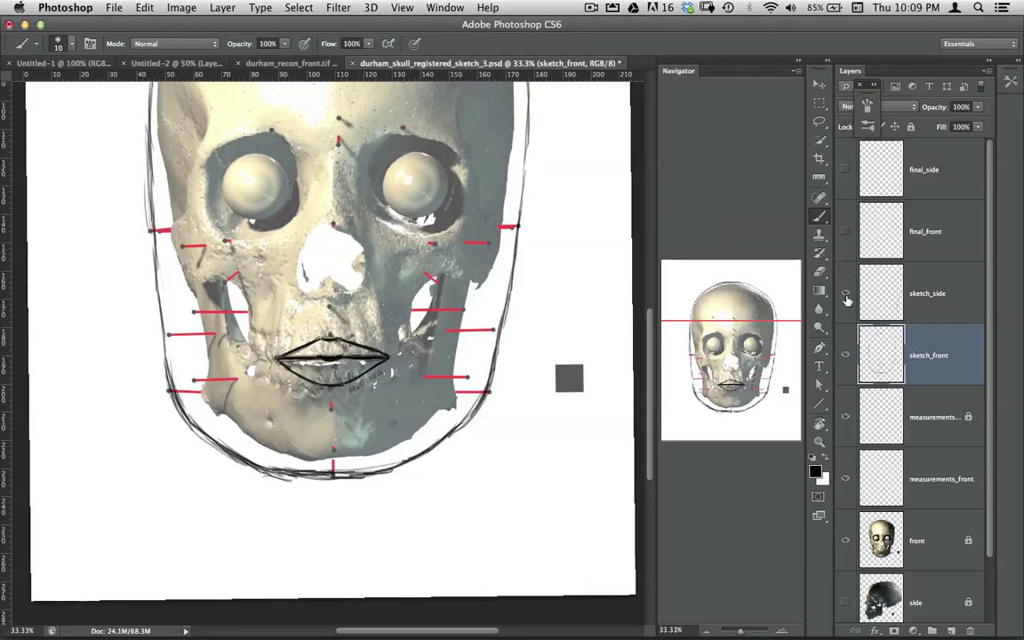
Step: Show the sketch_side layer and clear all existing guides
{"action": "left_click", "coordinate": [845, 294]}
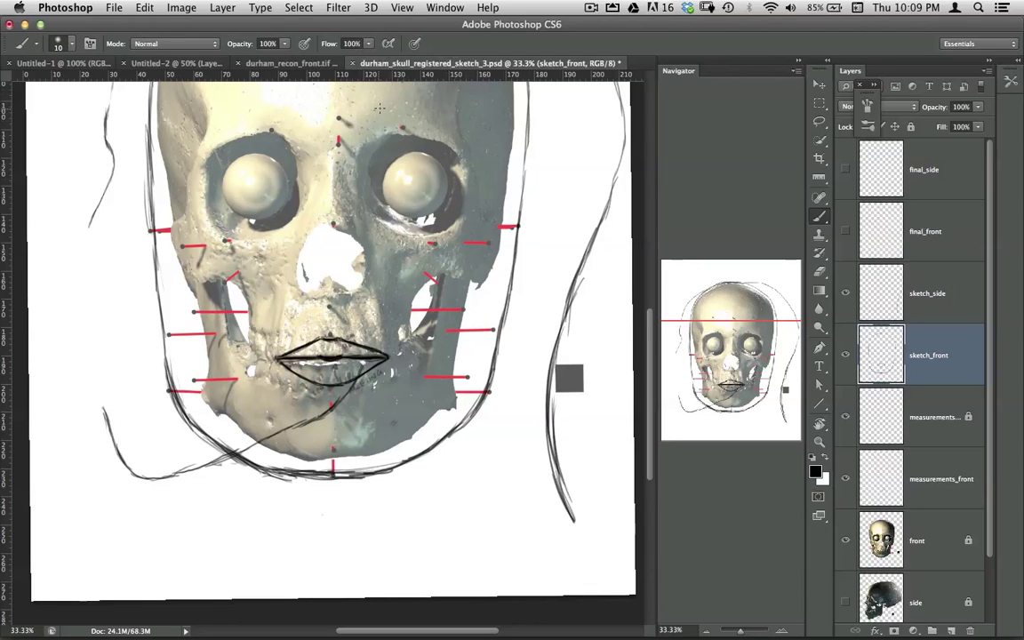
{"action": "left_click_drag", "start_coordinate": [361, 78], "coordinate": [405, 387]}
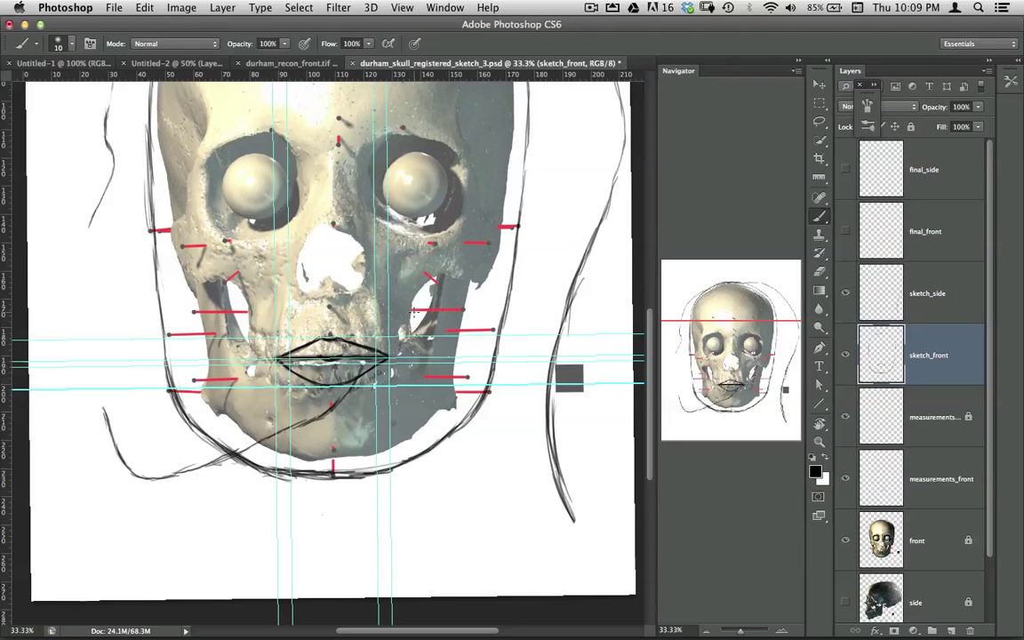
{"action": "left_click", "coordinate": [403, 8]}
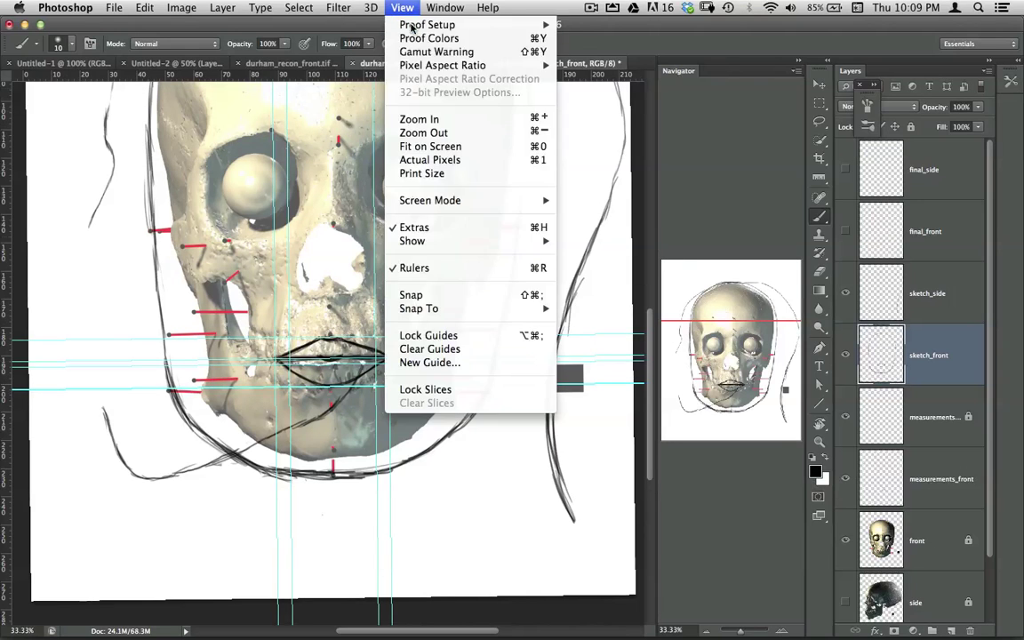
{"action": "left_click", "coordinate": [488, 350]}
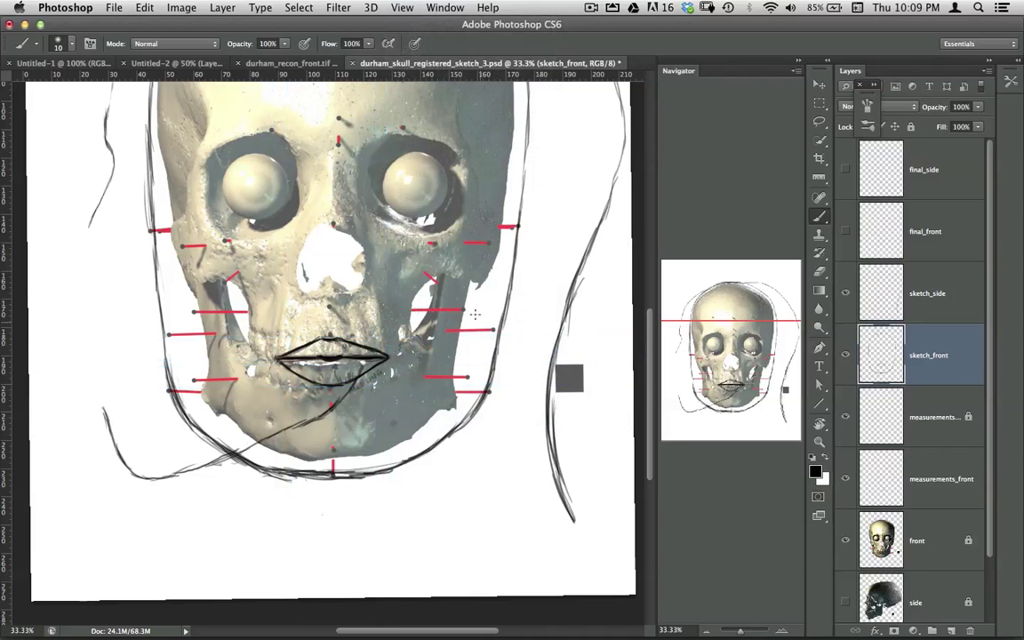
Step: Place horizontal guides at the lower lip bottom, upper lip top and lips-meeting line
{"action": "left_click_drag", "start_coordinate": [340, 78], "coordinate": [392, 385]}
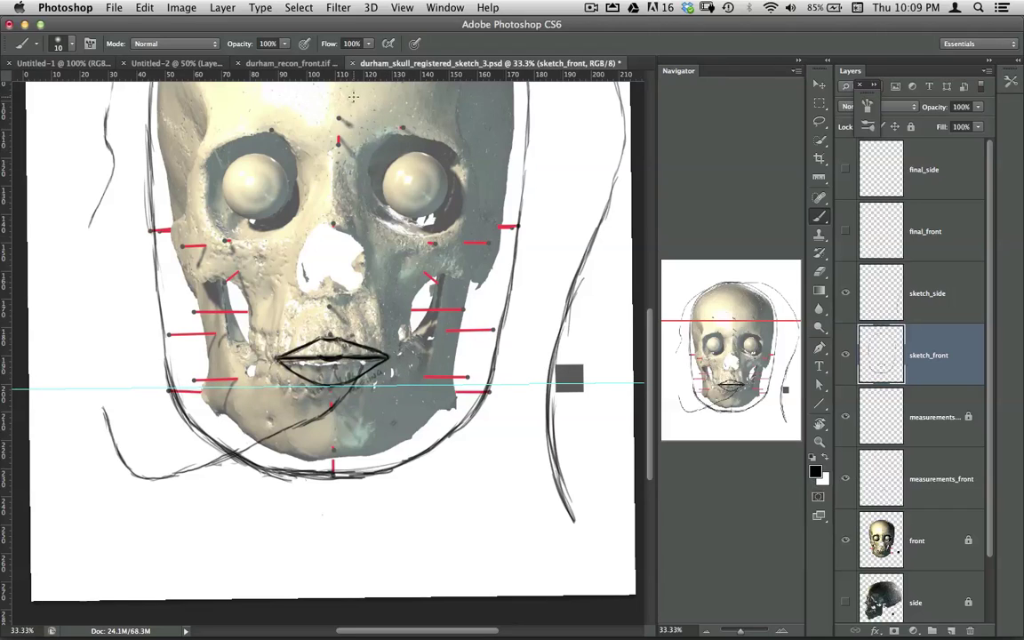
{"action": "left_click_drag", "start_coordinate": [322, 75], "coordinate": [405, 336]}
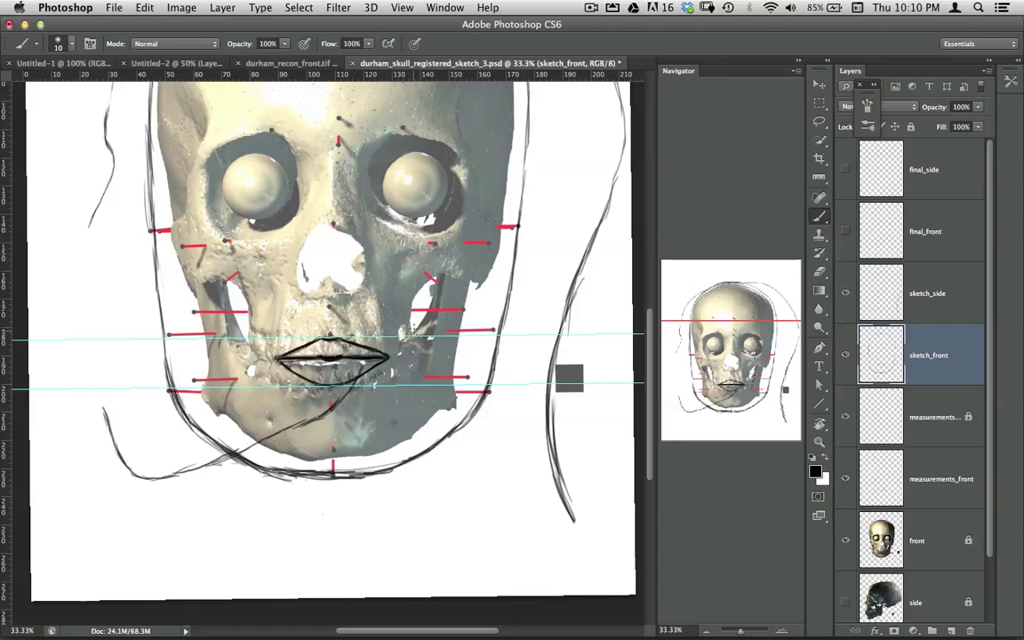
{"action": "left_click_drag", "start_coordinate": [352, 75], "coordinate": [427, 354]}
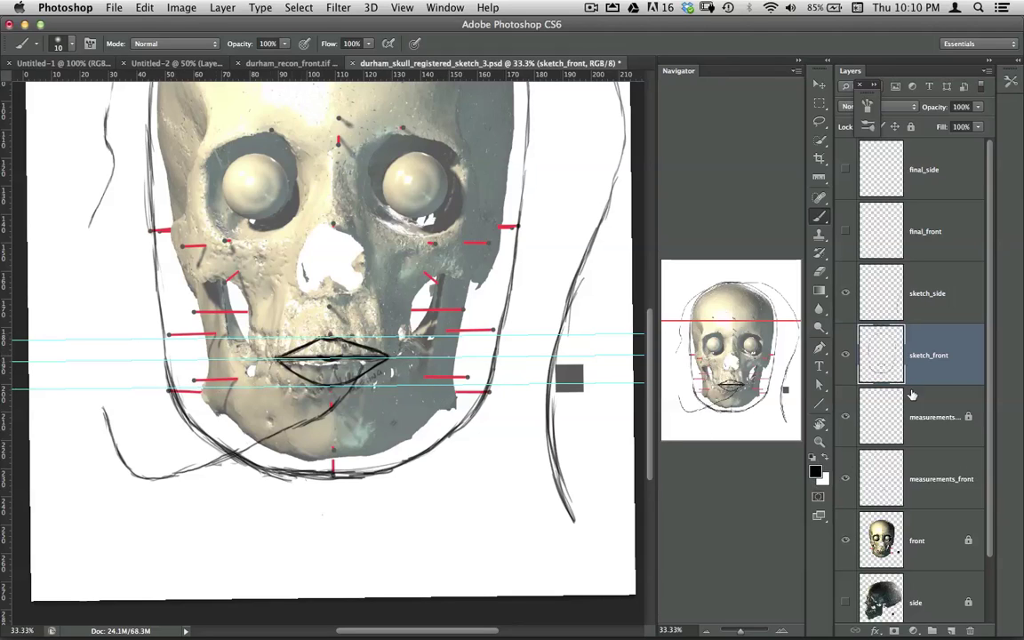
Step: Unlock measurements_side and paint a horizontal lips-meeting mark along the middle guide
{"action": "left_click", "coordinate": [853, 391]}
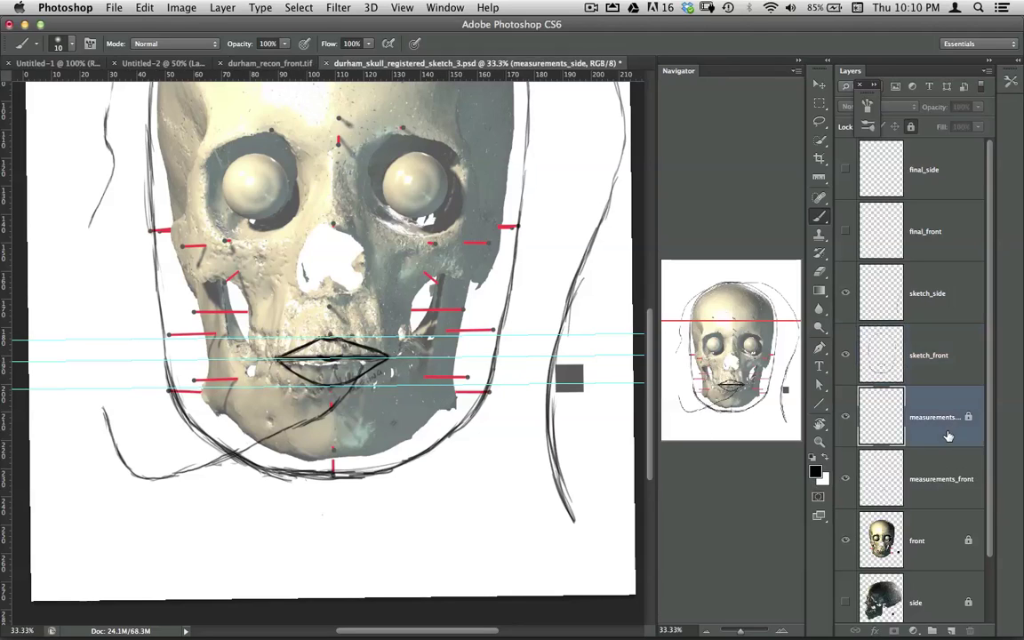
{"action": "left_click", "coordinate": [909, 126]}
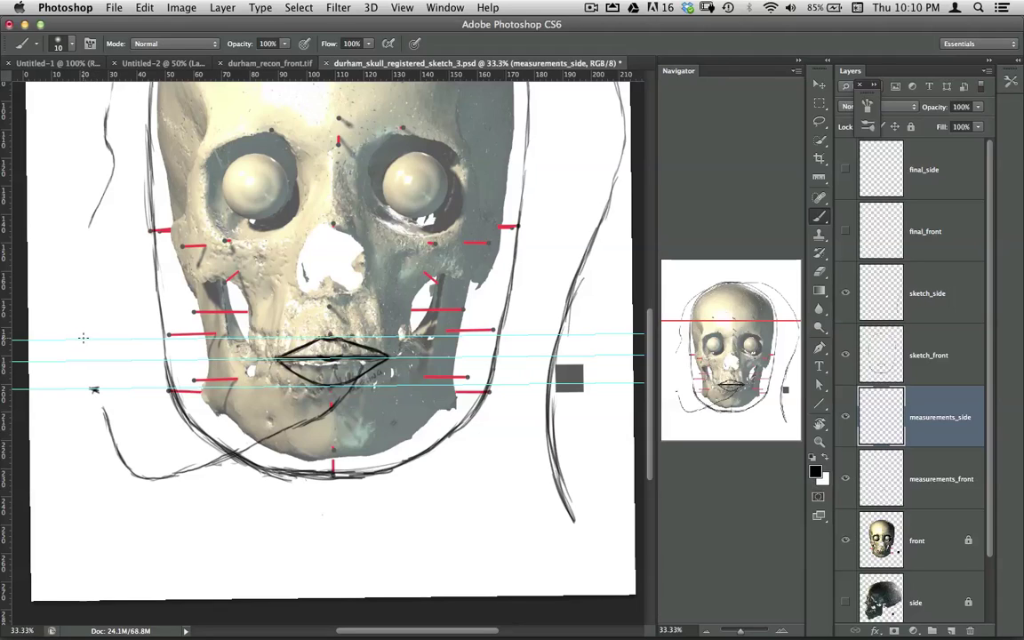
{"action": "left_click", "coordinate": [82, 338]}
{"action": "mouse_move", "coordinate": [234, 342]}
{"action": "left_mouse_down"}
{"action": "mouse_move", "coordinate": [329, 325]}
{"action": "mouse_move", "coordinate": [470, 263]}
{"action": "left_mouse_up"}
{"action": "key", "text": "ctrl+r"}
{"action": "left_click_drag", "start_coordinate": [344, 282], "coordinate": [371, 280]}
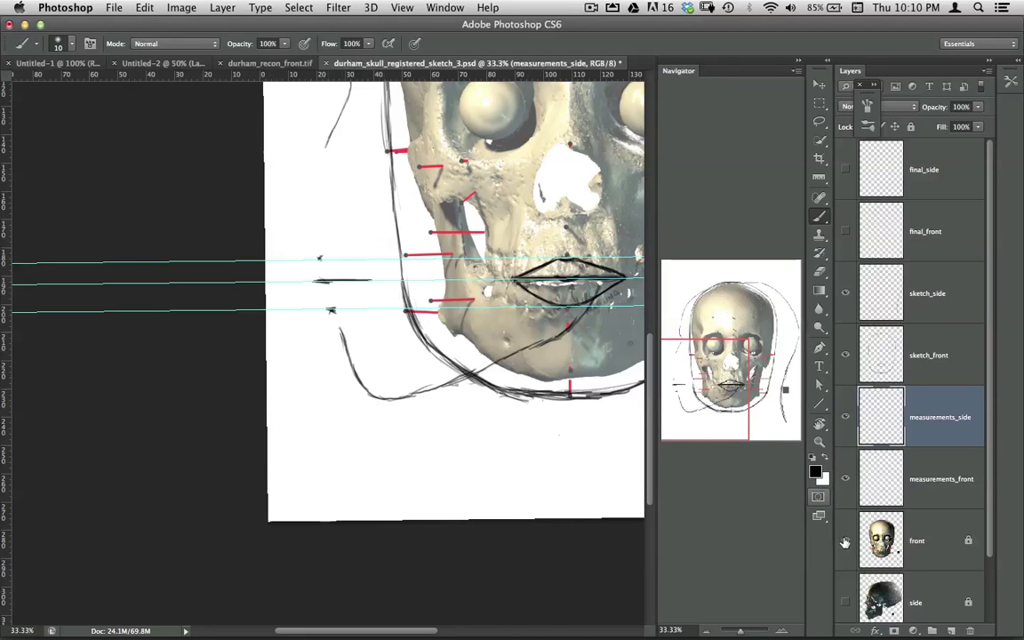
Step: Show the side skull image and zoom in on the profile mouth
{"action": "left_click", "coordinate": [845, 603]}
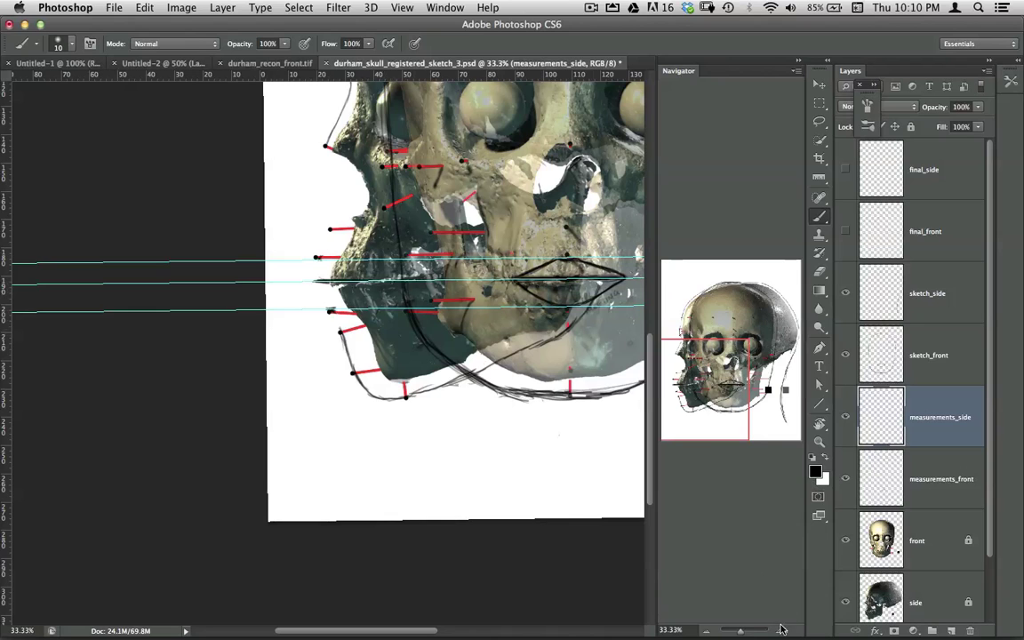
{"action": "key", "text": "super+equal"}
{"action": "left_click_drag", "start_coordinate": [471, 234], "coordinate": [445, 284]}
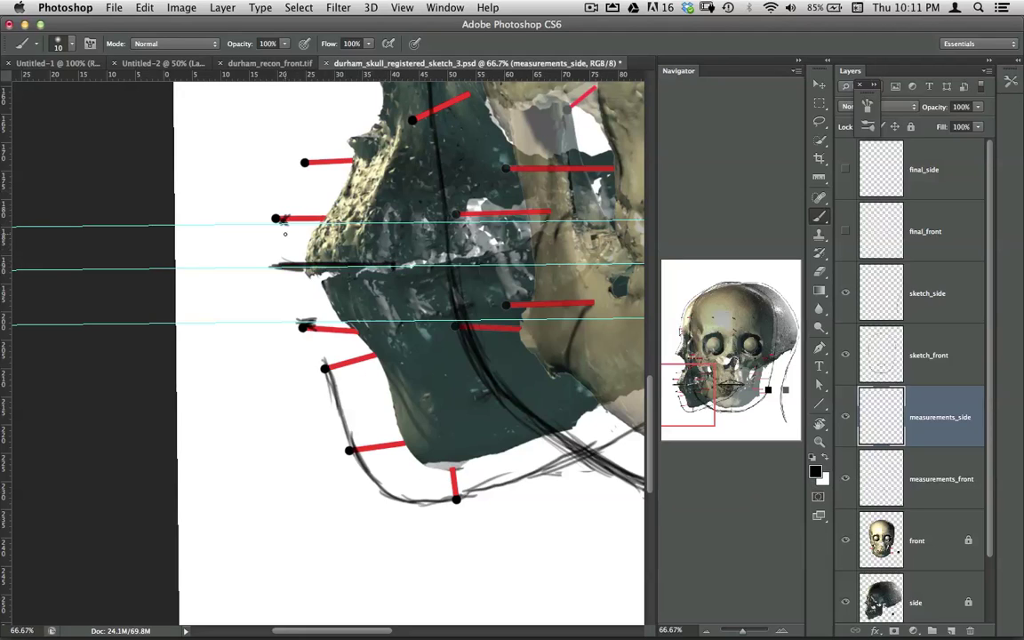
Step: Sketch the profile lip curves and a line down from the nose, then marquee the mouth area
{"action": "left_click_drag", "start_coordinate": [257, 224], "coordinate": [281, 317]}
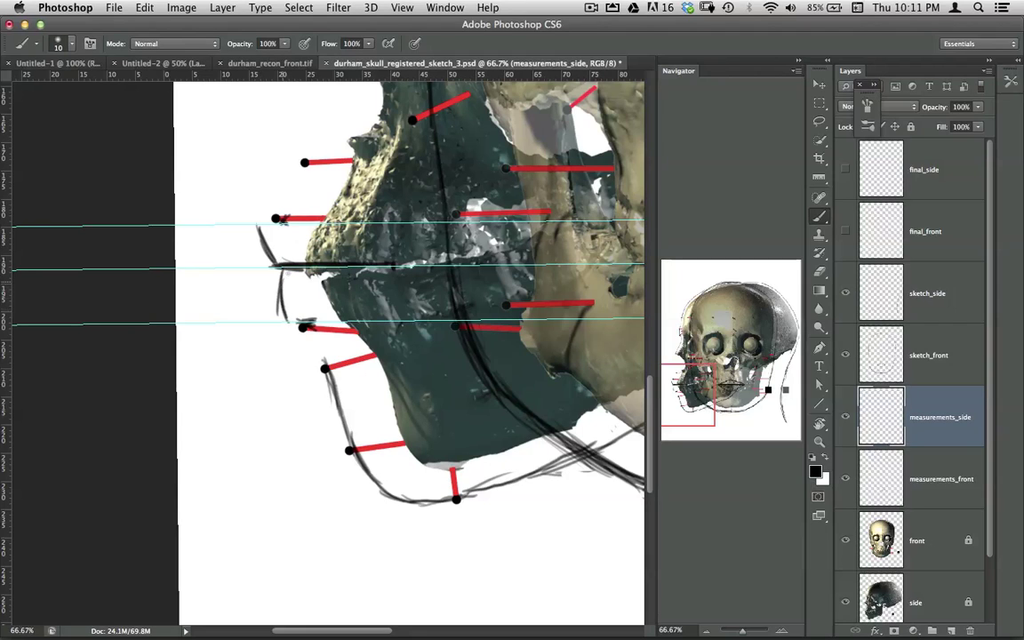
{"action": "mouse_move", "coordinate": [258, 245]}
{"action": "left_mouse_down"}
{"action": "mouse_move", "coordinate": [263, 294]}
{"action": "mouse_move", "coordinate": [242, 204]}
{"action": "mouse_move", "coordinate": [249, 238]}
{"action": "left_mouse_up"}
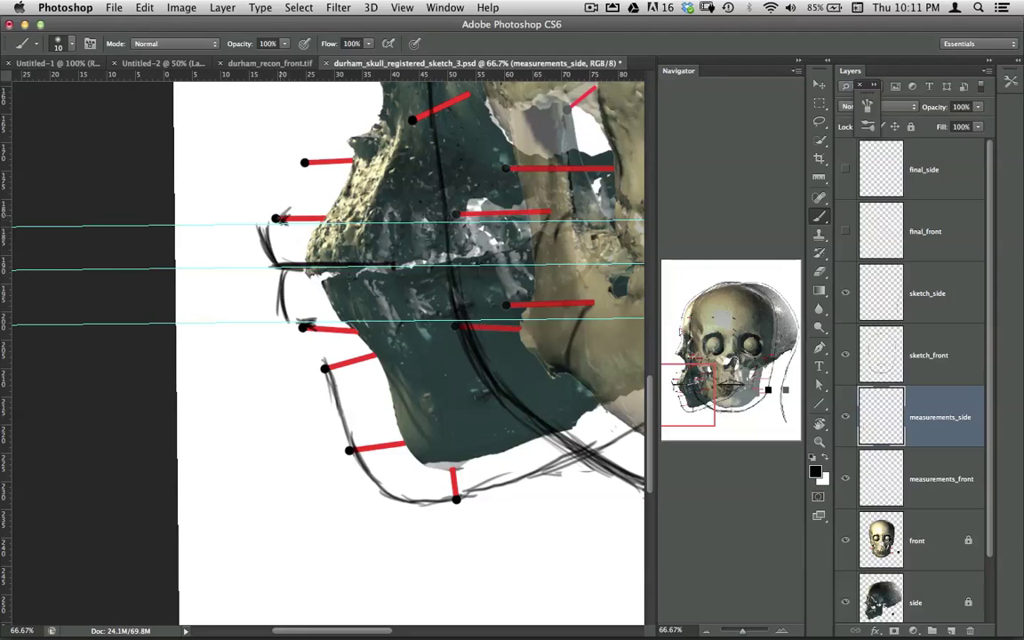
{"action": "left_click_drag", "start_coordinate": [304, 164], "coordinate": [267, 251]}
{"action": "mouse_move", "coordinate": [242, 197]}
{"action": "left_mouse_down"}
{"action": "mouse_move", "coordinate": [260, 286]}
{"action": "mouse_move", "coordinate": [259, 240]}
{"action": "left_mouse_up"}
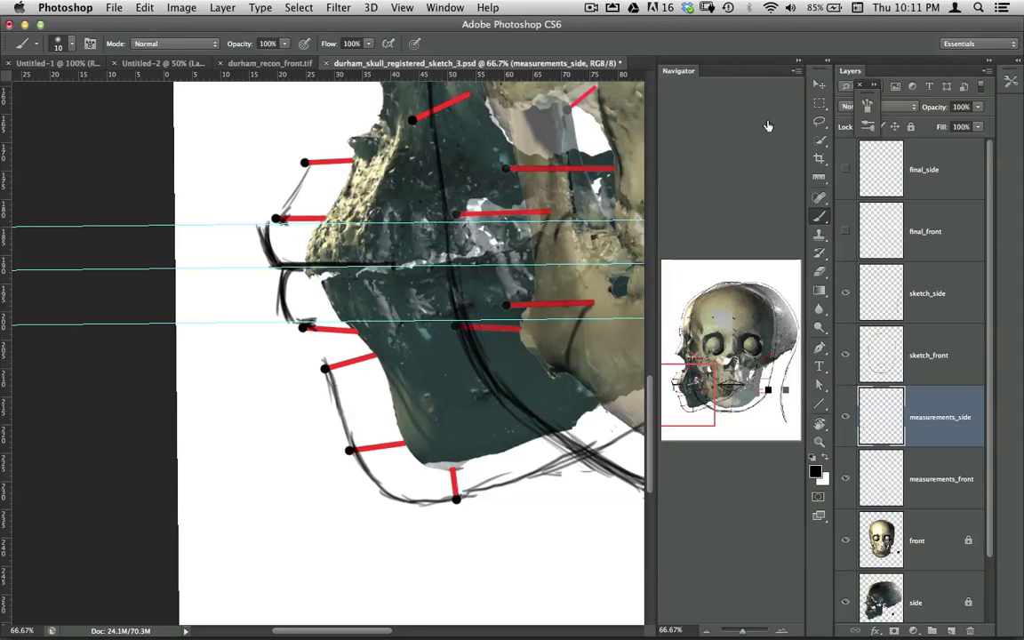
{"action": "key", "text": "m"}
{"action": "mouse_move", "coordinate": [235, 218]}
{"action": "left_mouse_down"}
{"action": "mouse_move", "coordinate": [339, 332]}
{"action": "mouse_move", "coordinate": [372, 343]}
{"action": "left_mouse_up"}
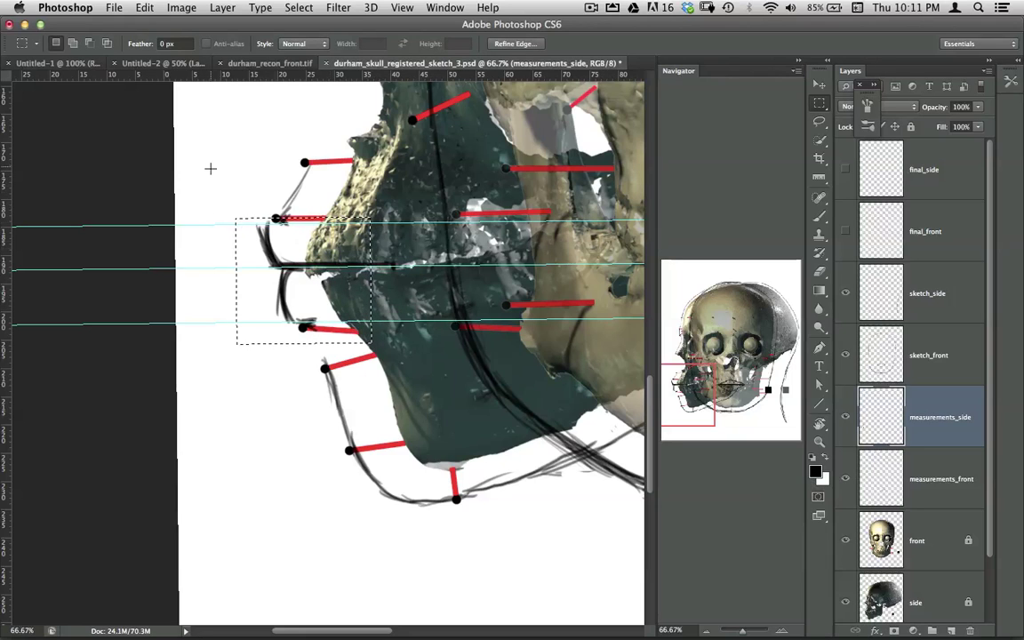
Step: Copy the marqueed nose-and-mouth area of sketch_side to a new Layer 1
{"action": "left_click_drag", "start_coordinate": [211, 165], "coordinate": [407, 342]}
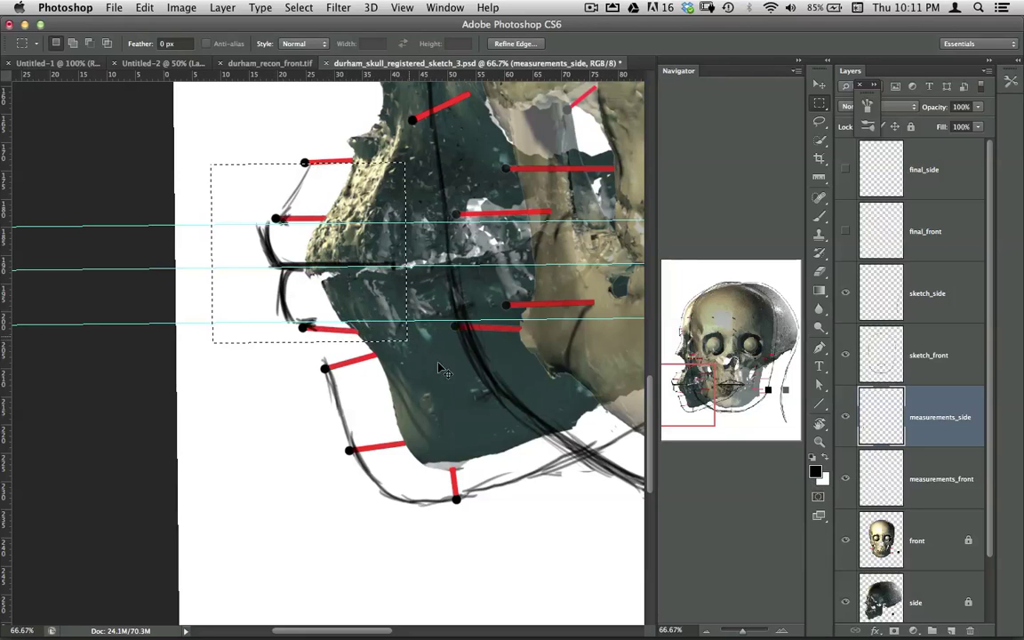
{"action": "left_click", "coordinate": [940, 309]}
{"action": "key", "text": "super+j"}
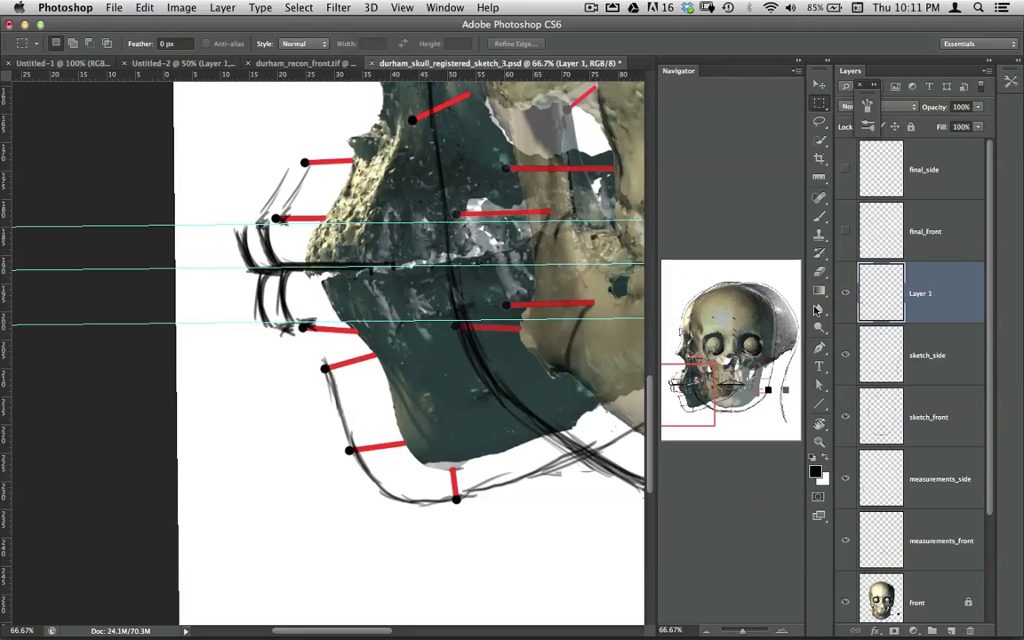
{"action": "left_click", "coordinate": [915, 431]}
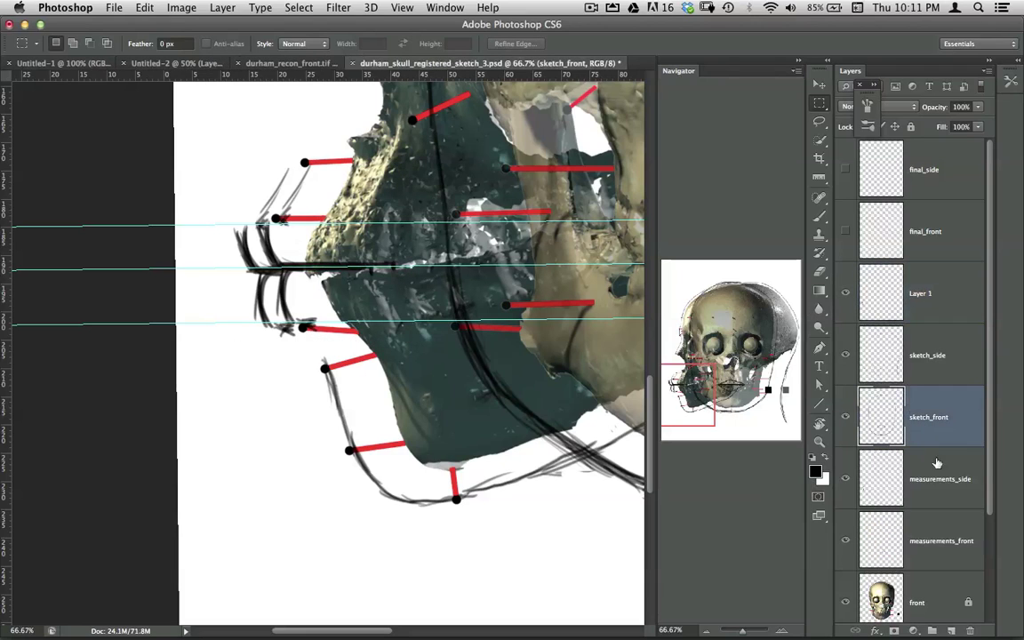
{"action": "left_click", "coordinate": [853, 540]}
{"action": "left_click", "coordinate": [851, 464]}
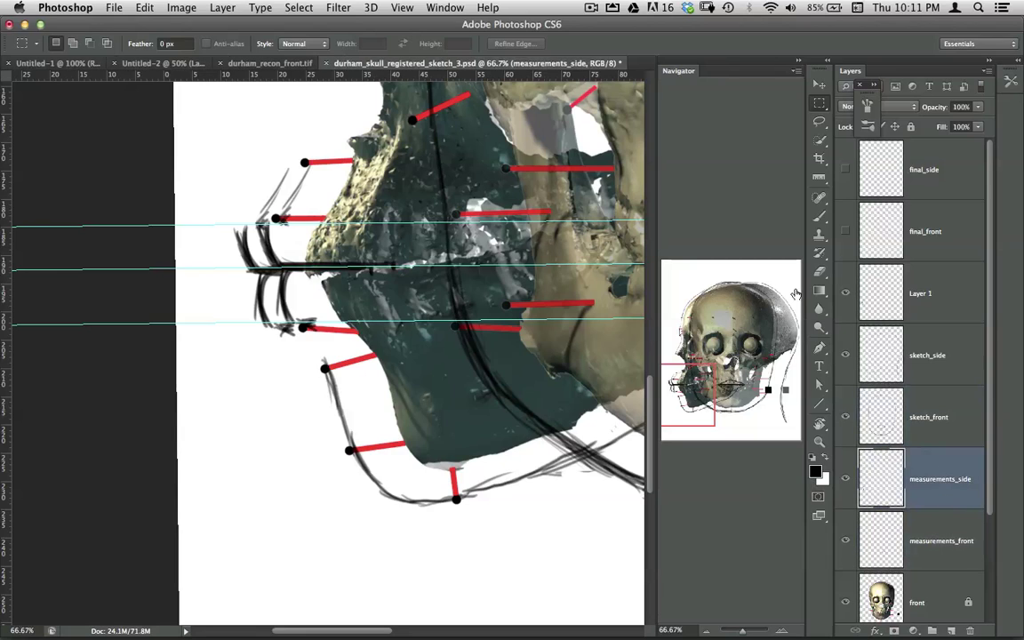
Step: Erase the stray lip and nose strokes on measurements_side
{"action": "left_click_drag", "start_coordinate": [249, 222], "coordinate": [266, 253]}
{"action": "key", "text": "e"}
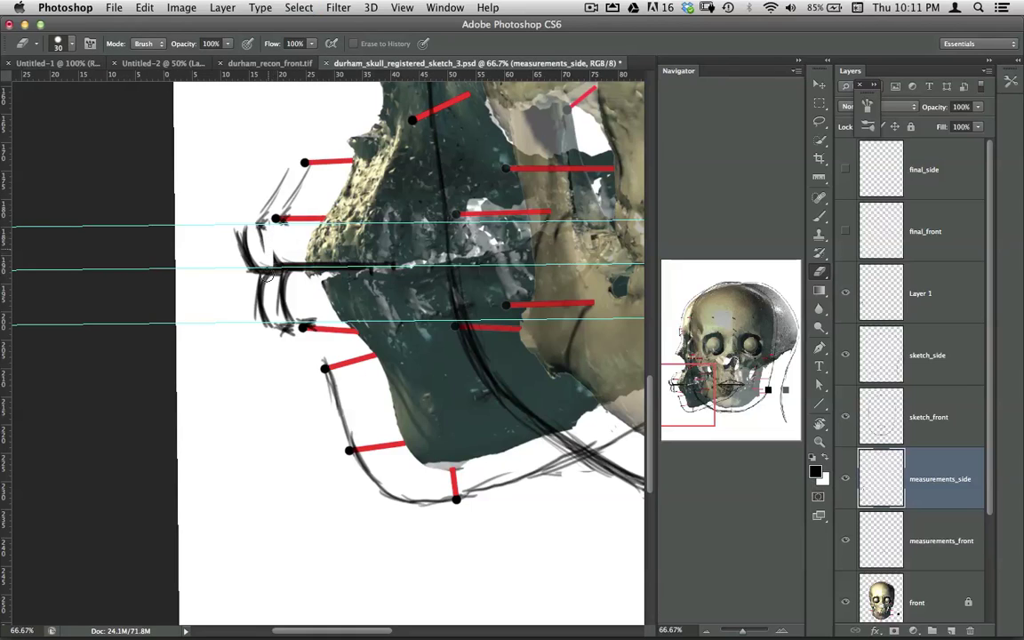
{"action": "mouse_move", "coordinate": [267, 235]}
{"action": "left_mouse_down"}
{"action": "mouse_move", "coordinate": [254, 267]}
{"action": "mouse_move", "coordinate": [276, 261]}
{"action": "left_mouse_up"}
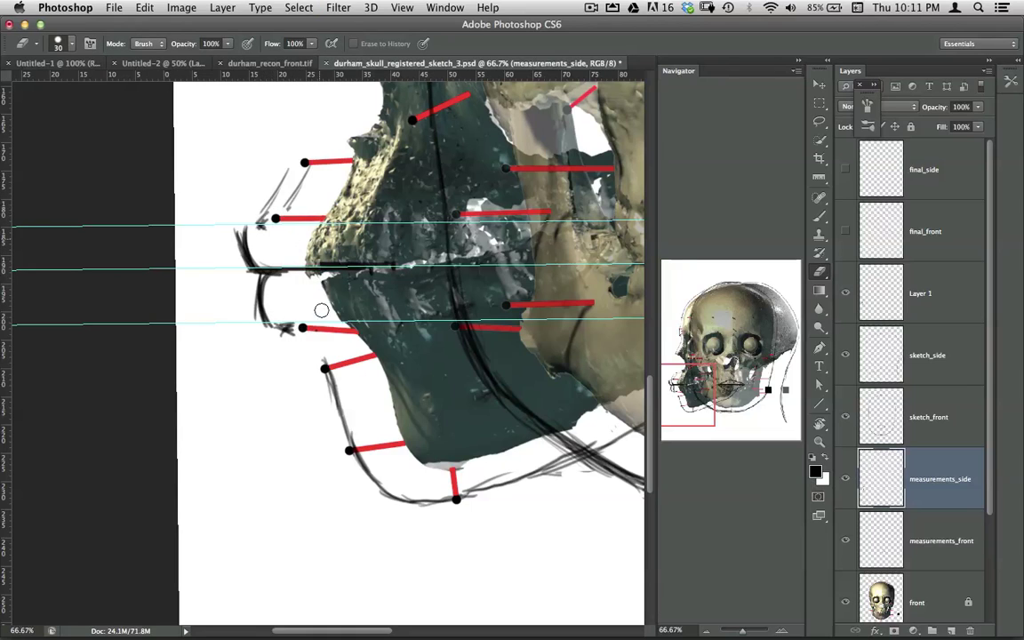
{"action": "left_click_drag", "start_coordinate": [356, 288], "coordinate": [364, 203]}
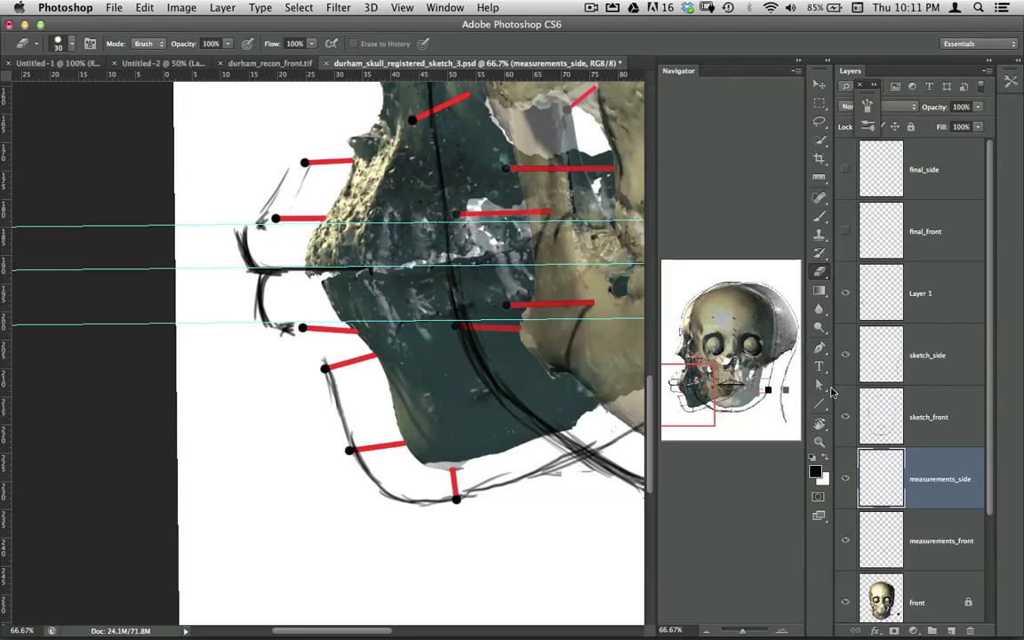
Step: Toggle layer visibility to locate the strokes, then erase Layer 1's strokes and delete it
{"action": "left_click", "coordinate": [930, 373]}
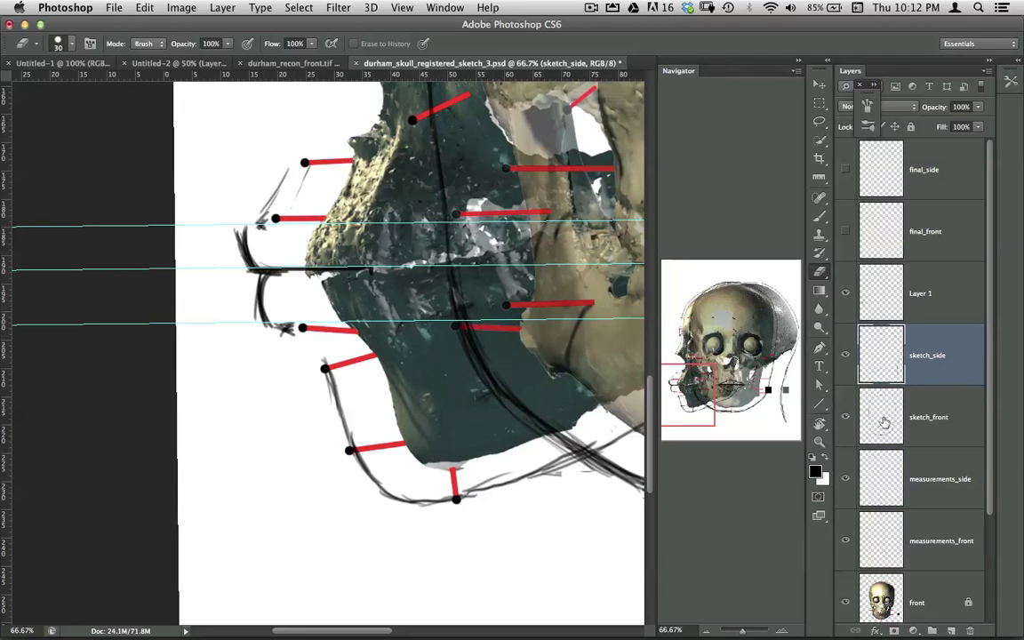
{"action": "left_click", "coordinate": [847, 417]}
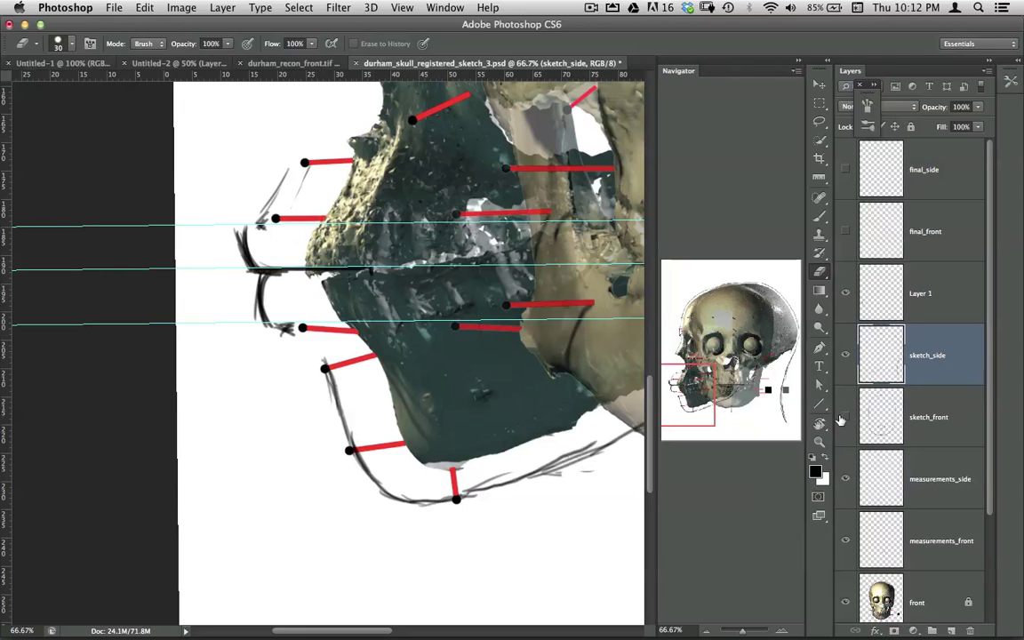
{"action": "left_click", "coordinate": [847, 418]}
{"action": "left_click", "coordinate": [846, 479]}
{"action": "left_click", "coordinate": [846, 479]}
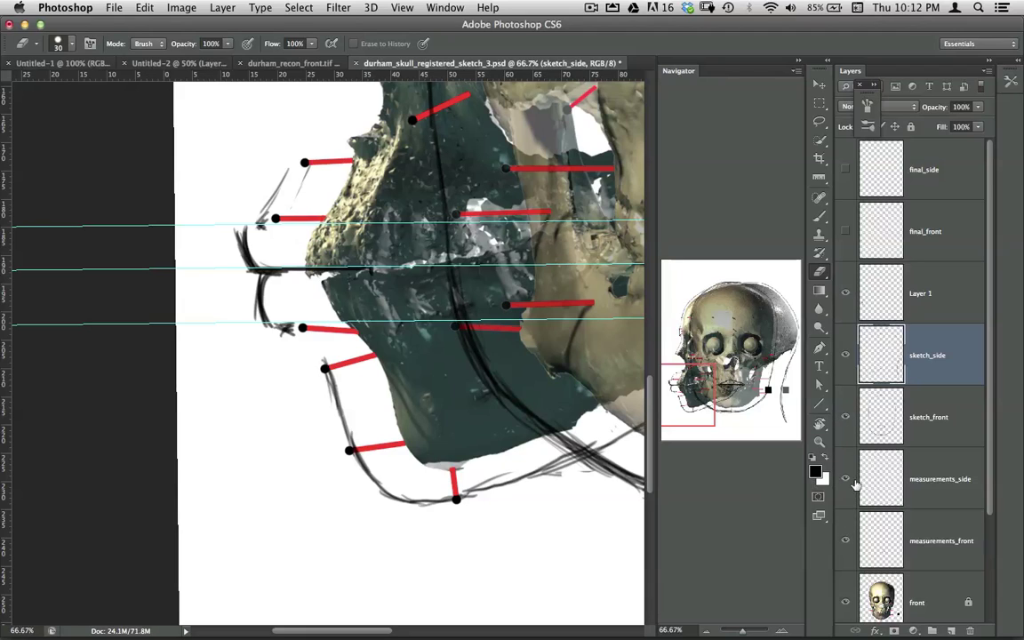
{"action": "left_click", "coordinate": [846, 294]}
{"action": "left_click", "coordinate": [846, 297]}
{"action": "left_click", "coordinate": [885, 289]}
{"action": "mouse_move", "coordinate": [335, 252]}
{"action": "left_mouse_down"}
{"action": "mouse_move", "coordinate": [263, 251]}
{"action": "mouse_move", "coordinate": [238, 216]}
{"action": "mouse_move", "coordinate": [251, 302]}
{"action": "mouse_move", "coordinate": [284, 321]}
{"action": "mouse_move", "coordinate": [304, 230]}
{"action": "mouse_move", "coordinate": [321, 286]}
{"action": "mouse_move", "coordinate": [347, 323]}
{"action": "mouse_move", "coordinate": [373, 267]}
{"action": "left_mouse_up"}
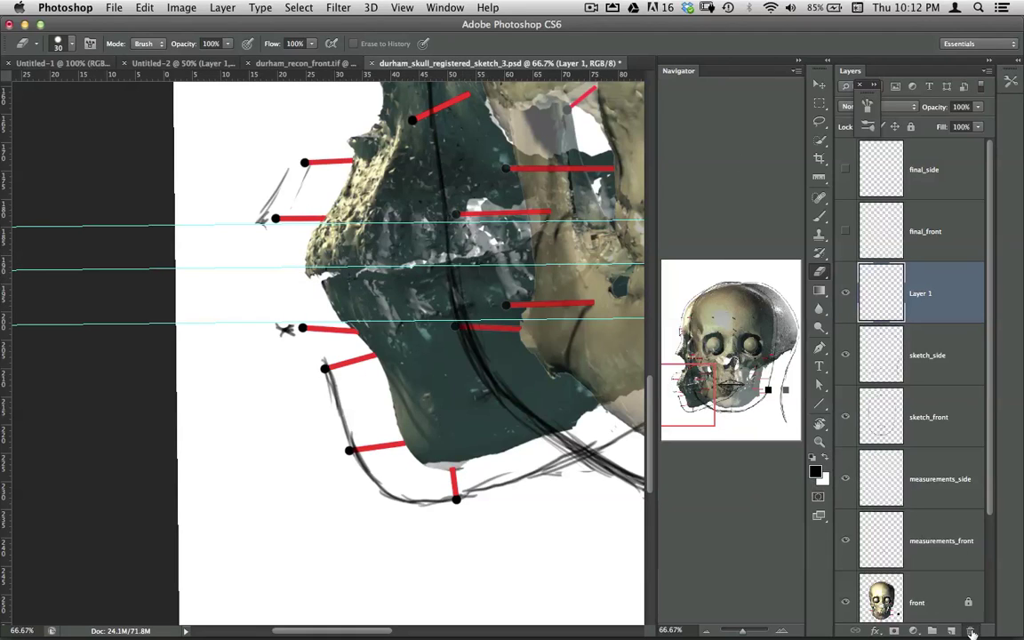
{"action": "left_click", "coordinate": [971, 632]}
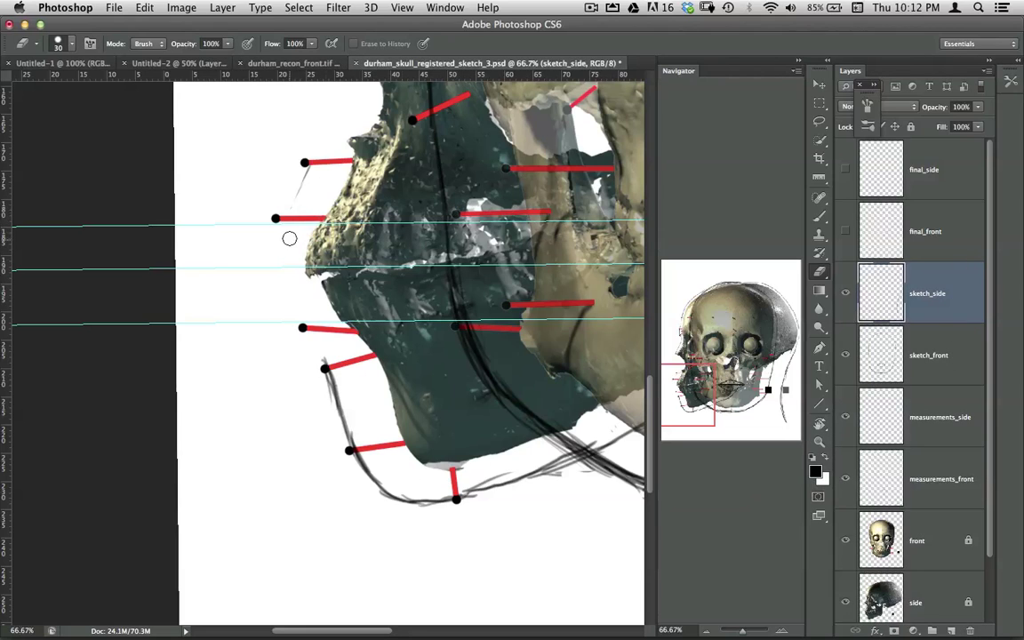
Step: Redraw the upper and lower profile lip curves on sketch_side along the three lip guides
{"action": "key", "text": "b"}
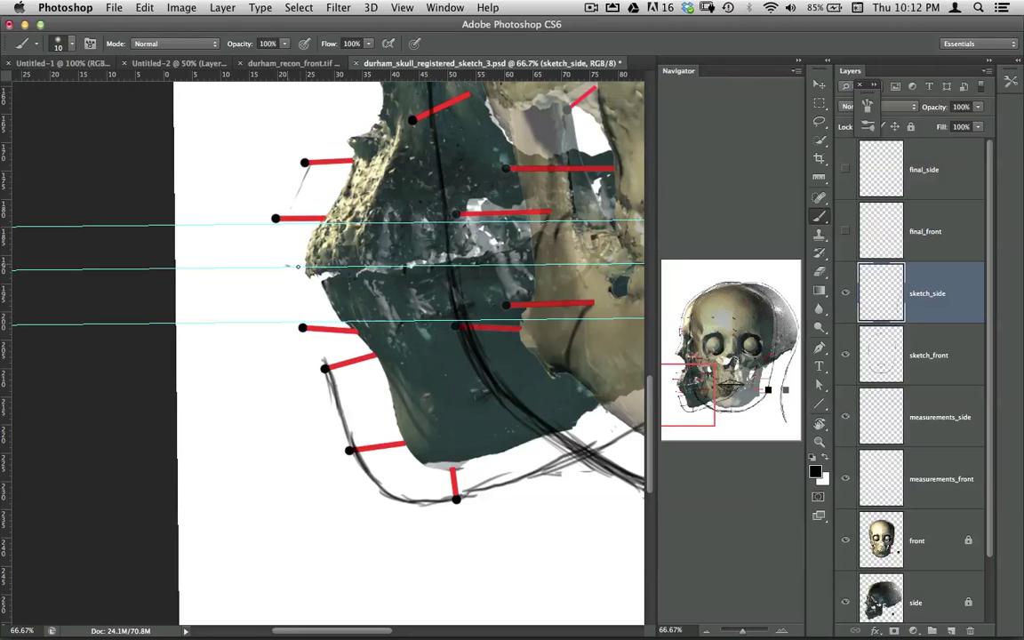
{"action": "left_click_drag", "start_coordinate": [268, 263], "coordinate": [272, 227]}
{"action": "mouse_move", "coordinate": [271, 225]}
{"action": "left_mouse_down"}
{"action": "mouse_move", "coordinate": [297, 273]}
{"action": "mouse_move", "coordinate": [292, 318]}
{"action": "mouse_move", "coordinate": [299, 281]}
{"action": "mouse_move", "coordinate": [287, 297]}
{"action": "mouse_move", "coordinate": [296, 275]}
{"action": "mouse_move", "coordinate": [245, 239]}
{"action": "left_mouse_up"}
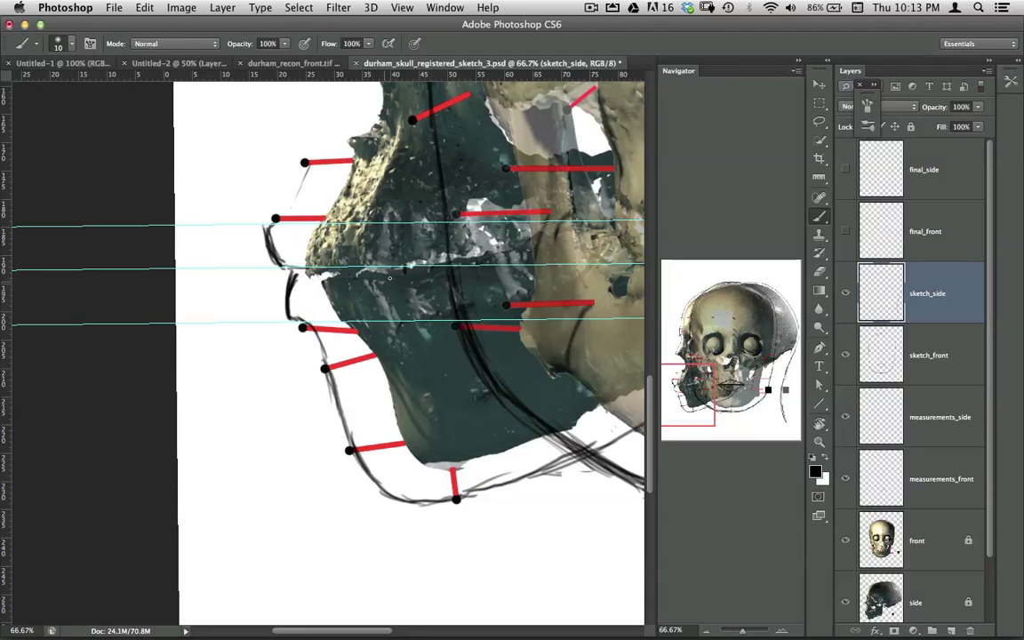
{"action": "left_click_drag", "start_coordinate": [395, 275], "coordinate": [303, 308]}
{"action": "mouse_move", "coordinate": [282, 271]}
{"action": "left_mouse_down"}
{"action": "mouse_move", "coordinate": [277, 223]}
{"action": "mouse_move", "coordinate": [299, 213]}
{"action": "mouse_move", "coordinate": [365, 241]}
{"action": "left_mouse_up"}
{"action": "mouse_move", "coordinate": [293, 207]}
{"action": "left_mouse_down"}
{"action": "mouse_move", "coordinate": [279, 210]}
{"action": "mouse_move", "coordinate": [273, 247]}
{"action": "mouse_move", "coordinate": [400, 266]}
{"action": "mouse_move", "coordinate": [336, 266]}
{"action": "left_mouse_up"}
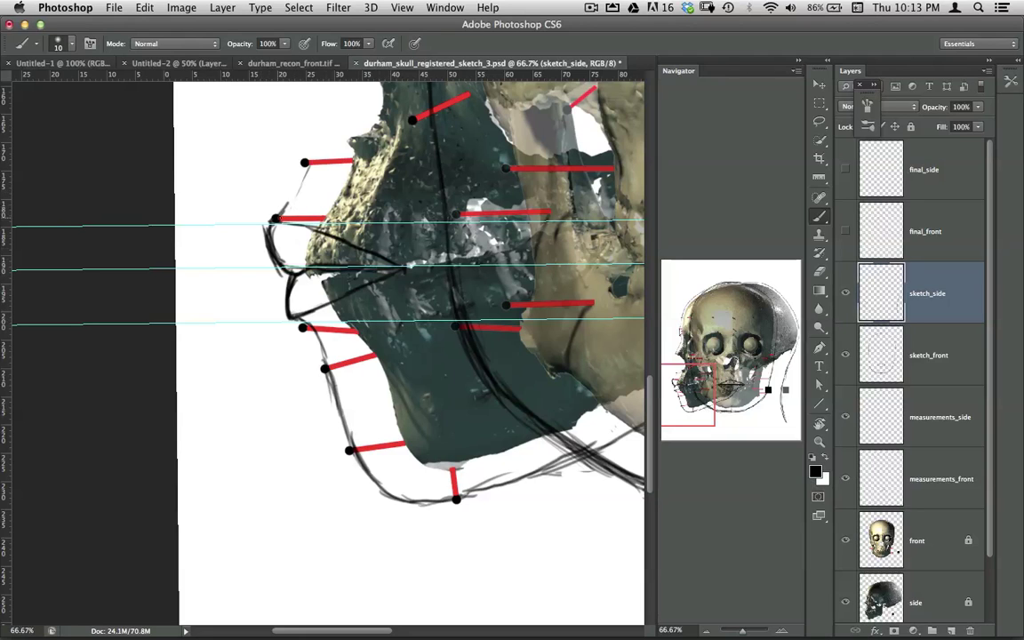
{"action": "left_click_drag", "start_coordinate": [281, 211], "coordinate": [288, 221]}
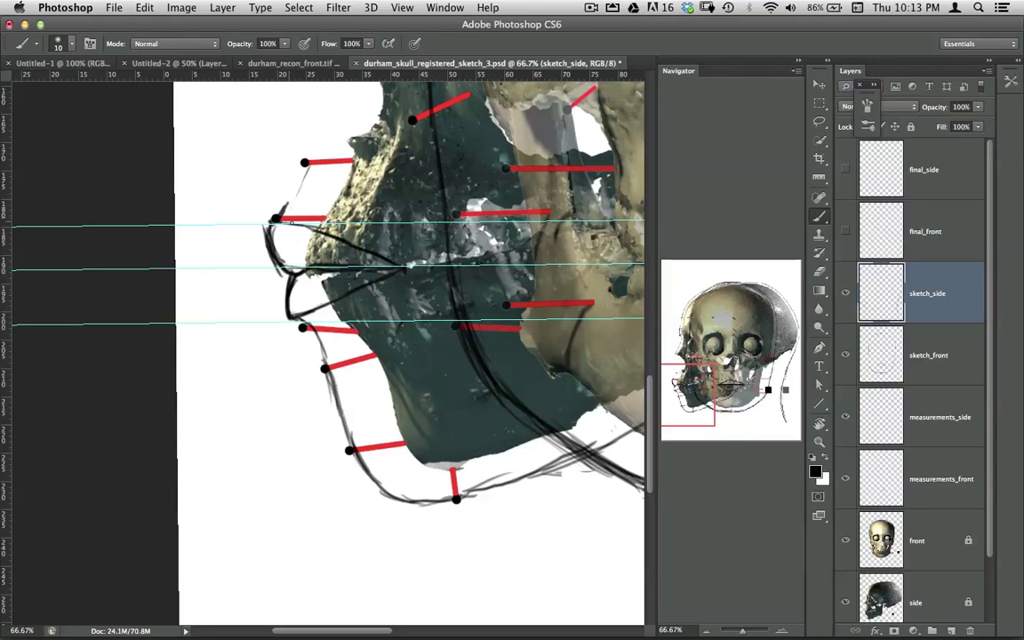
{"action": "left_click", "coordinate": [706, 630]}
{"action": "left_click", "coordinate": [707, 630]}
{"action": "left_click", "coordinate": [707, 630]}
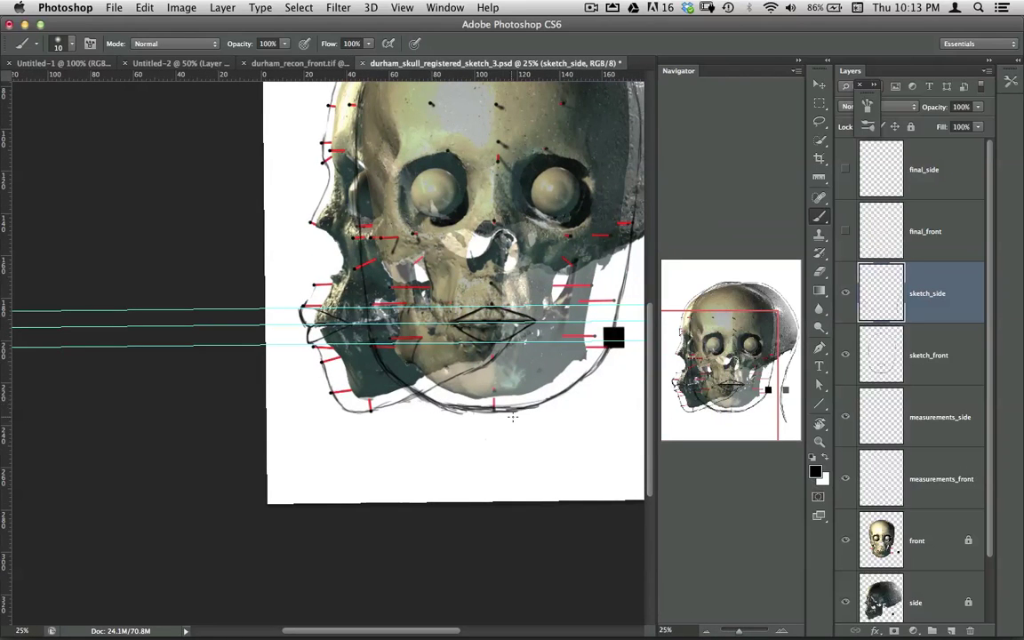
Step: Hide the front and side skull images and zoom in on the profile lips
{"action": "left_click", "coordinate": [845, 540]}
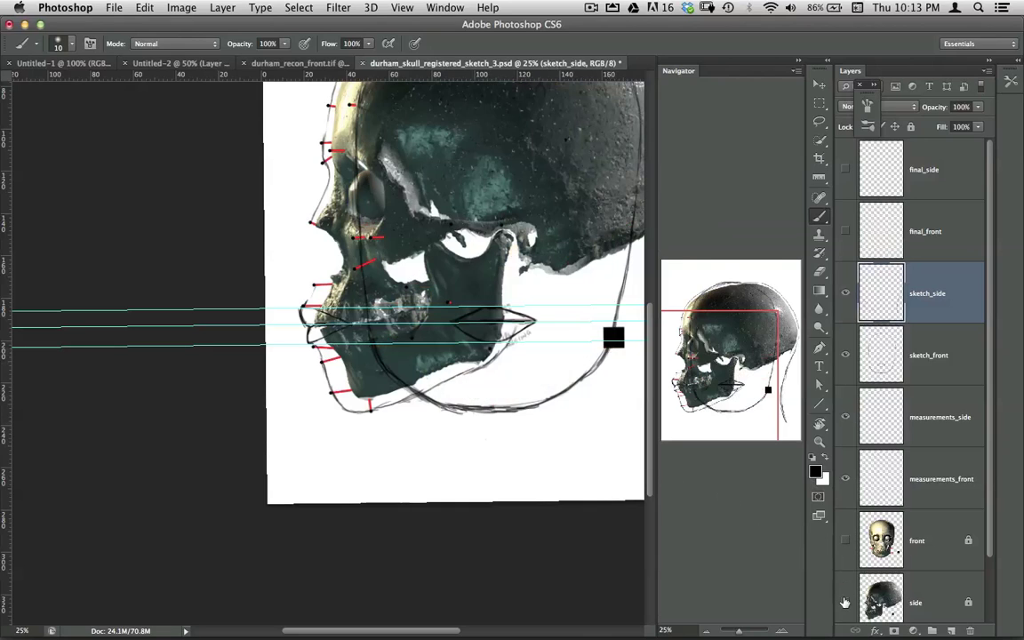
{"action": "left_click", "coordinate": [845, 602]}
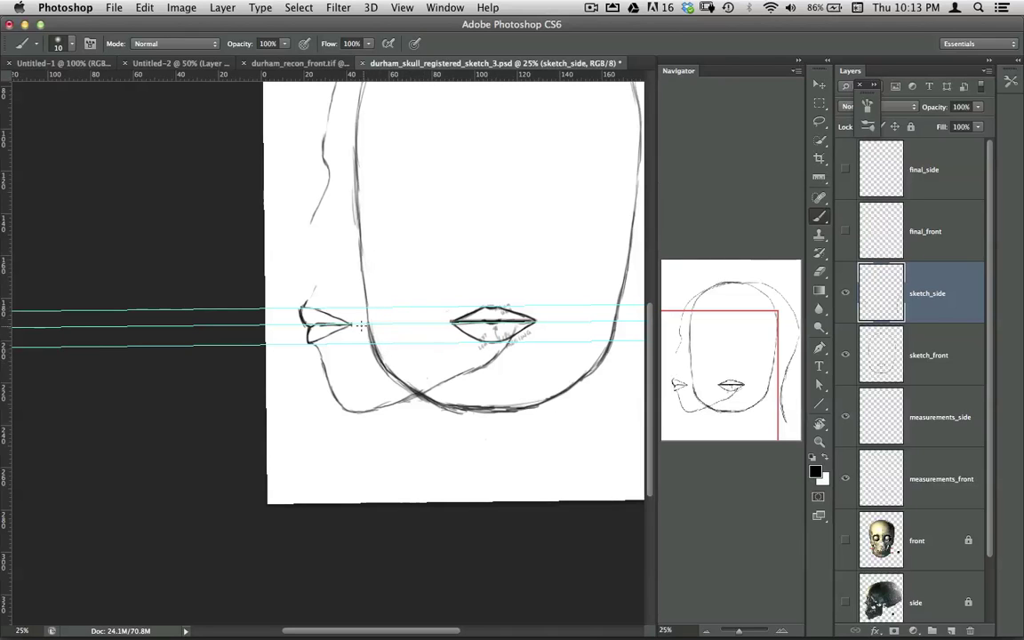
{"action": "left_click", "coordinate": [781, 633]}
{"action": "left_click", "coordinate": [781, 633]}
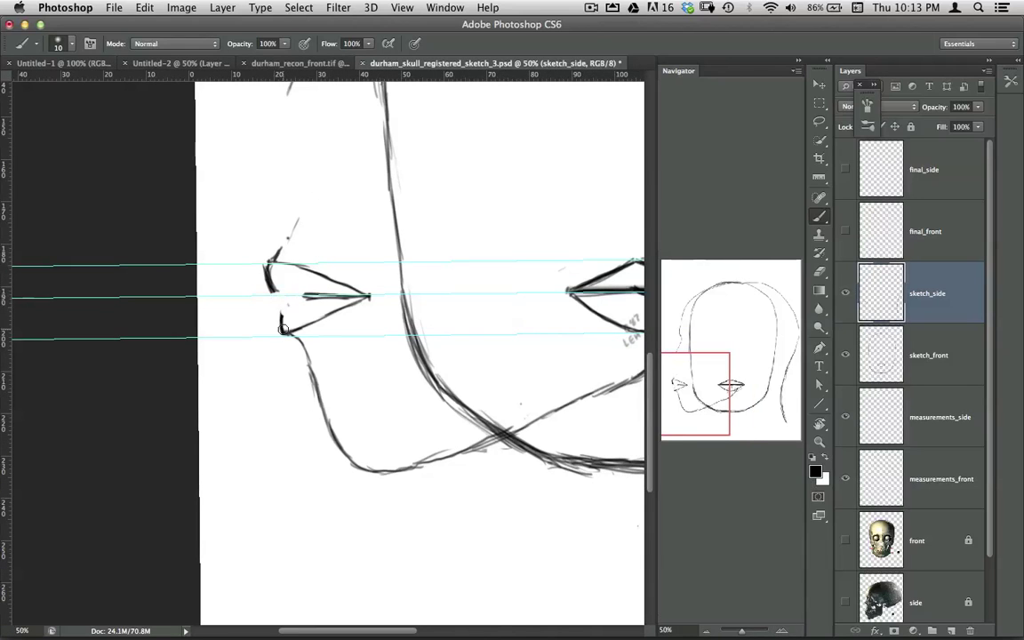
Step: Darken the lower lip corner and the stroke above the upper lip corner, then zoom out
{"action": "left_click_drag", "start_coordinate": [283, 325], "coordinate": [283, 335]}
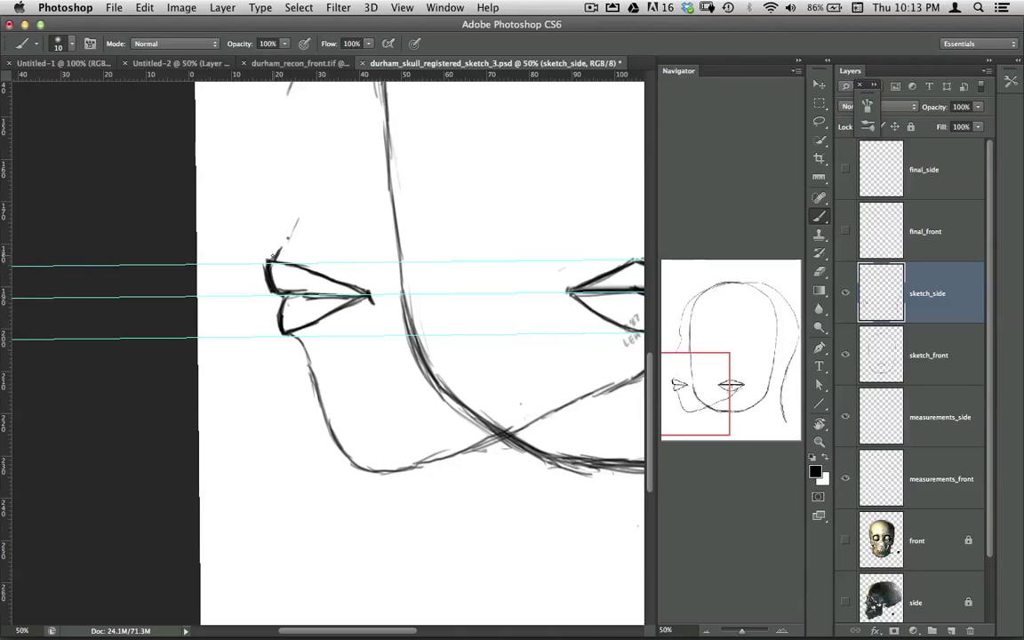
{"action": "left_click_drag", "start_coordinate": [273, 256], "coordinate": [280, 241]}
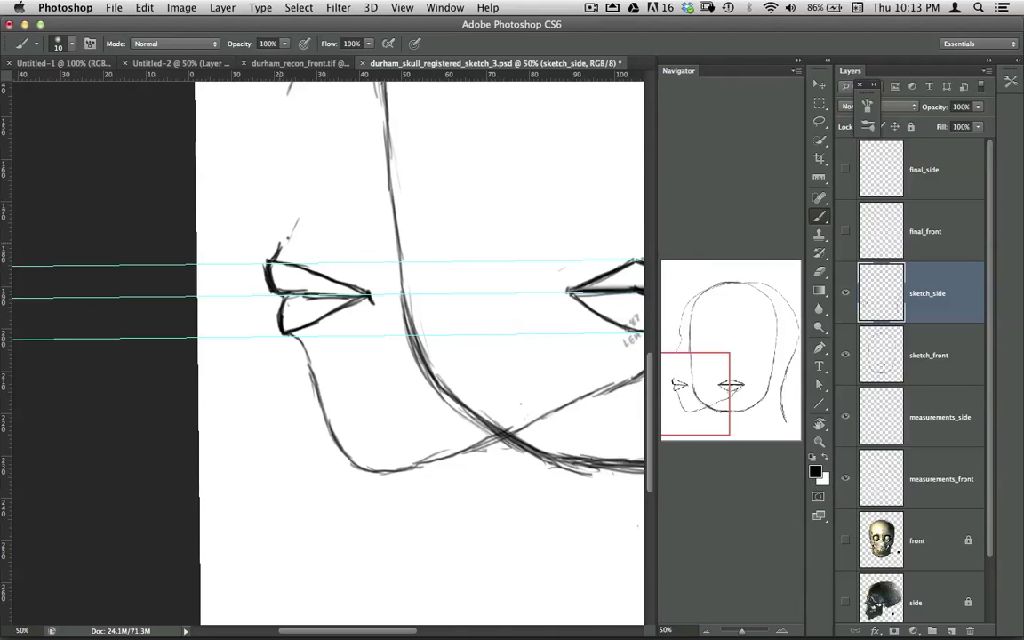
{"action": "left_click", "coordinate": [708, 630]}
{"action": "left_click", "coordinate": [709, 630]}
{"action": "left_click", "coordinate": [709, 630]}
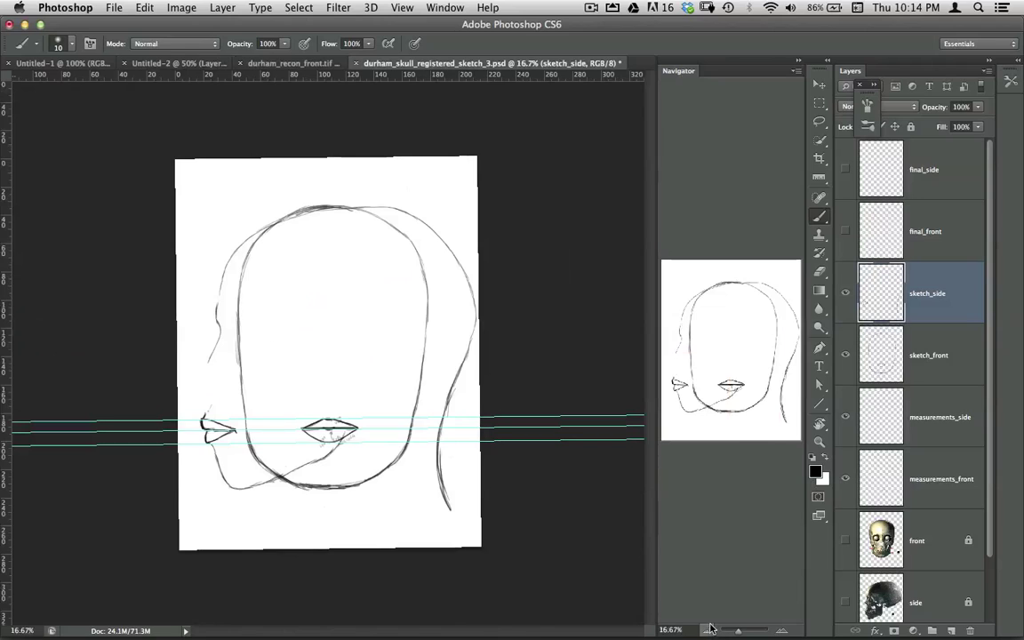